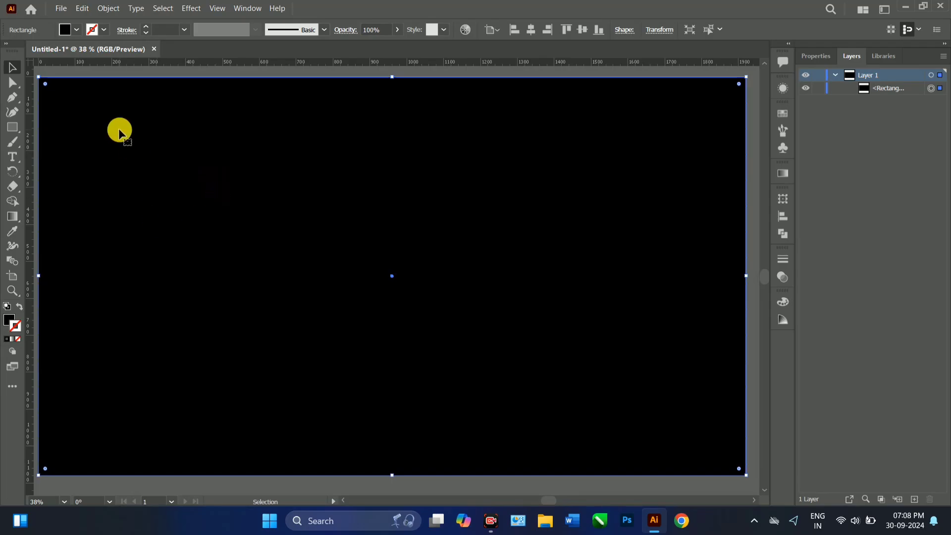
Lock the black background rectangle and set the fill colour to red for new artwork.
key("ctrl+2")
left_click(15, 100)
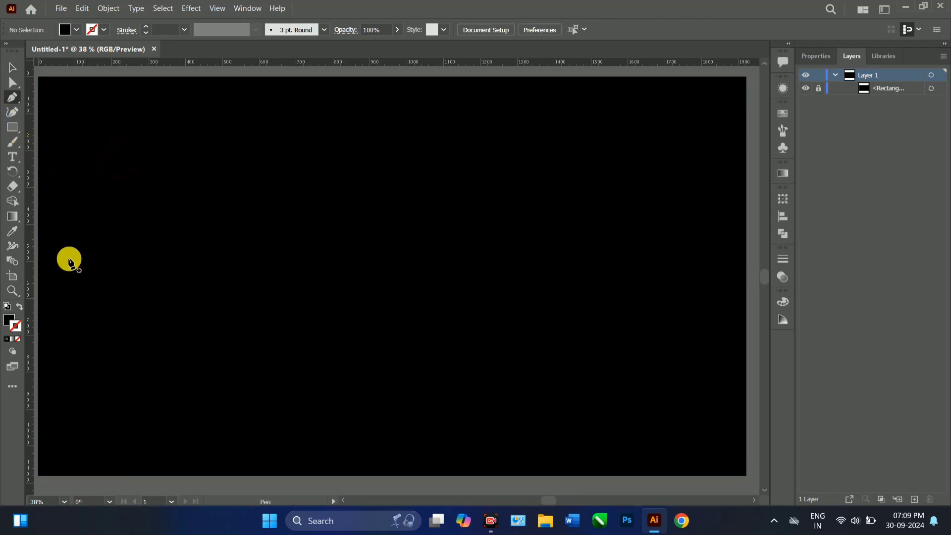
left_click(77, 33)
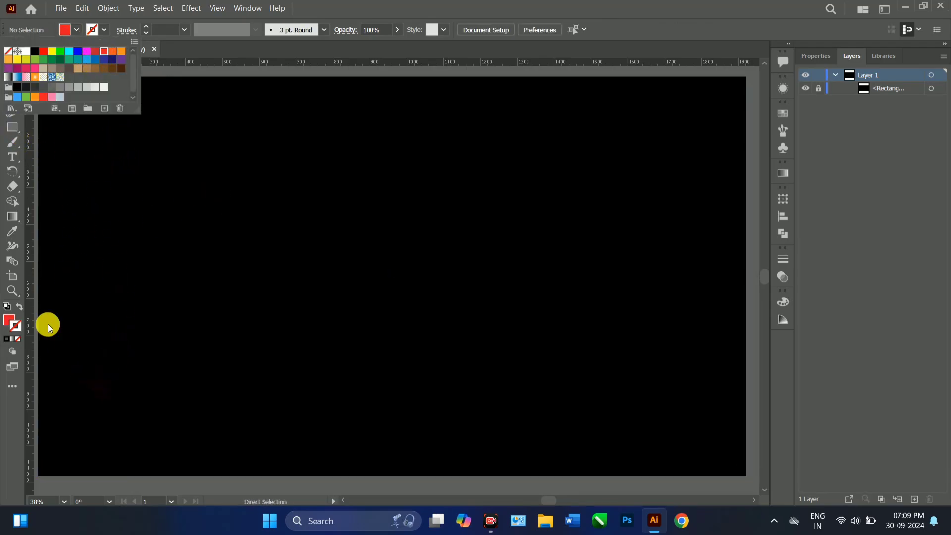
left_click(60, 137)
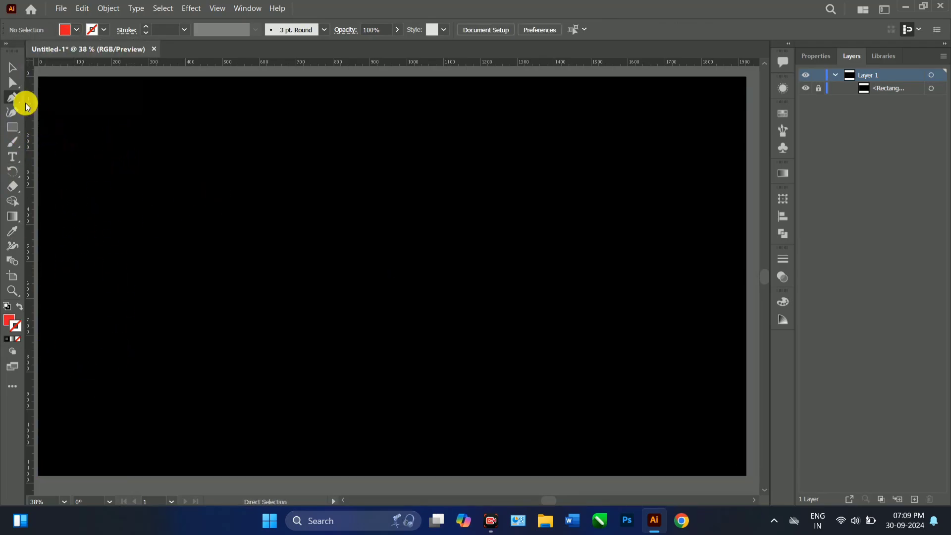
Draw a straight horizontal line about 1877 px long across the lower part of the artboard with the Pen tool.
left_click(47, 359)
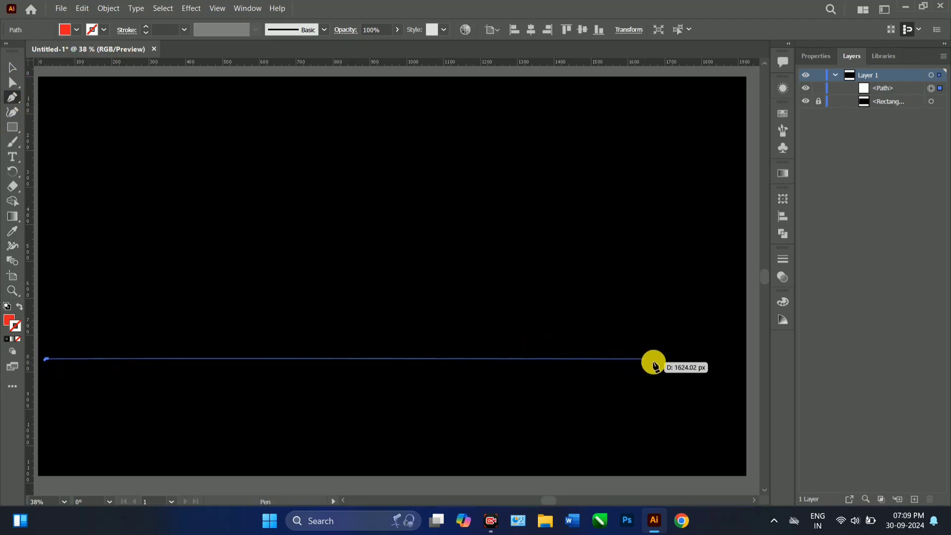
left_click(738, 359)
left_click(15, 64)
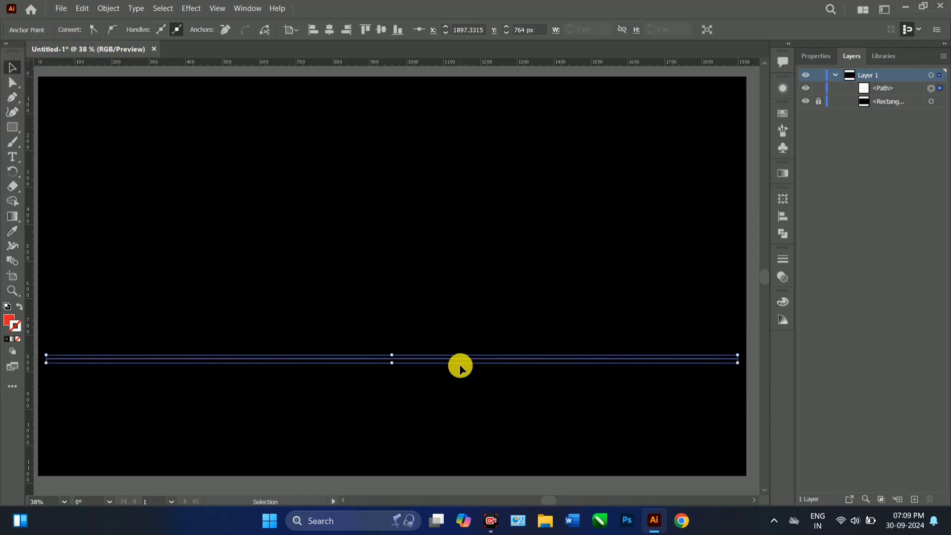
left_click(204, 291)
left_click(236, 358)
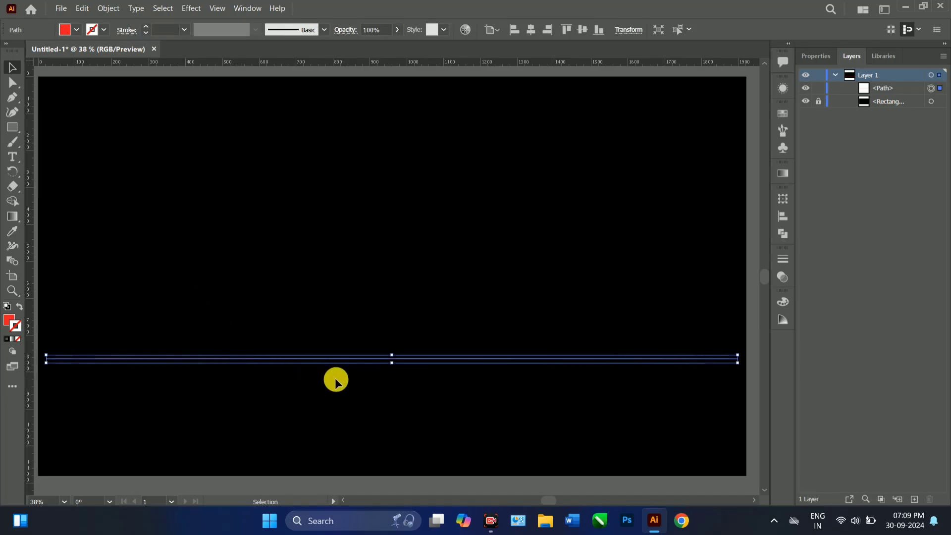
Duplicate the horizontal line about 89 px below the original, and nudge both lines slightly upward.
key("ctrl")
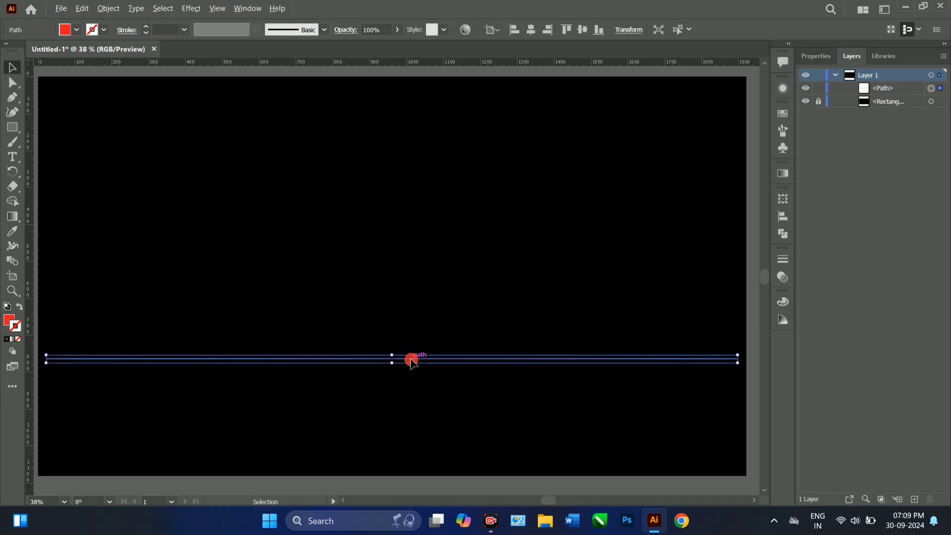
left_click_drag(411, 360, 412, 392)
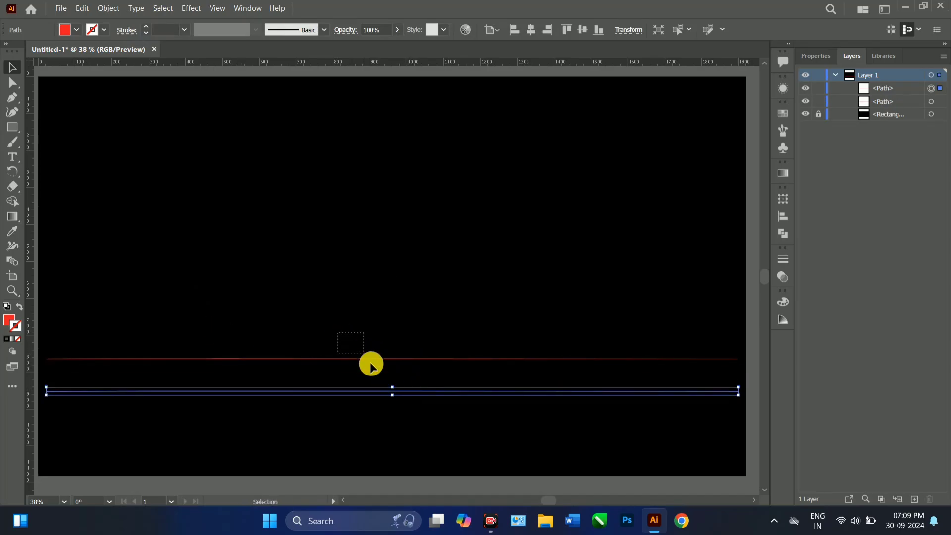
left_click(411, 361, "shift")
key("Up")
key("Up")
key("Up")
key("Up")
key("Up")
key("Up")
key("Up")
key("Up")
key("Up")
key("Up")
key("Up")
key("Up")
key("Up")
key("Up")
key("Up")
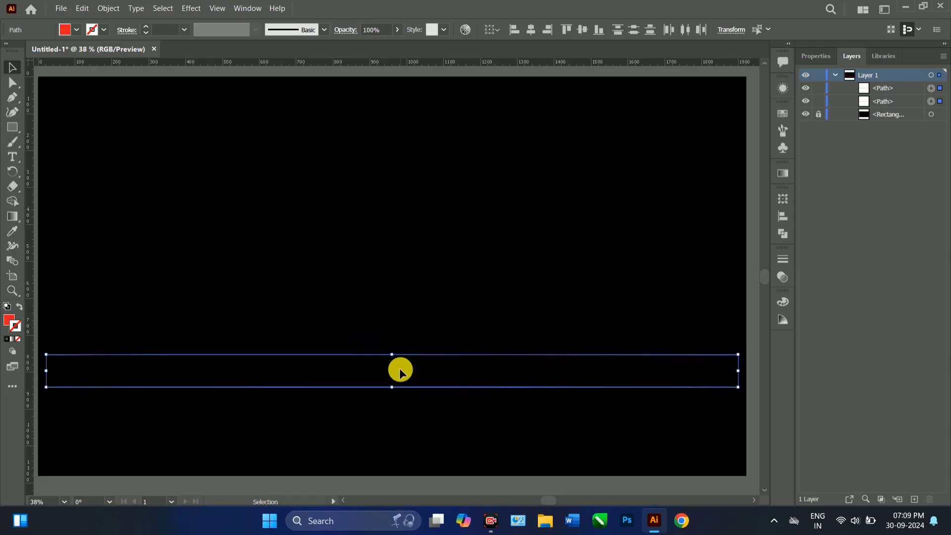
Blend the two horizontal lines and swap fill and stroke so they have a red stroke and no fill.
left_click_drag(259, 318, 287, 391)
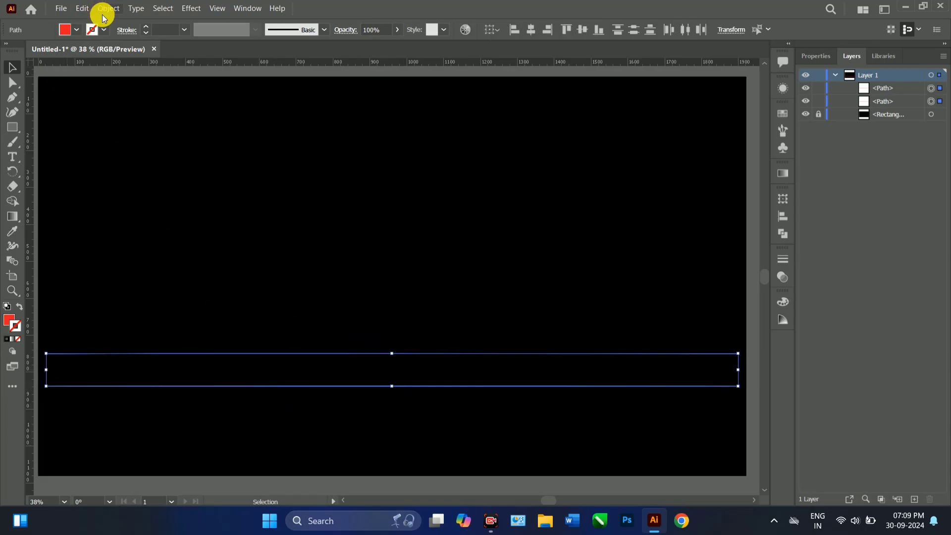
left_click(106, 9)
mouse_move(167, 351)
left_click(318, 347)
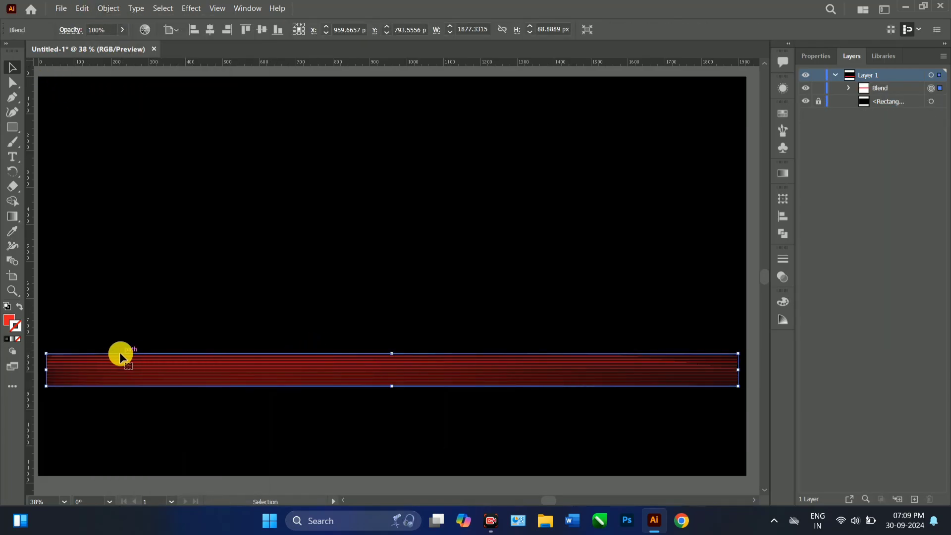
left_click(19, 308)
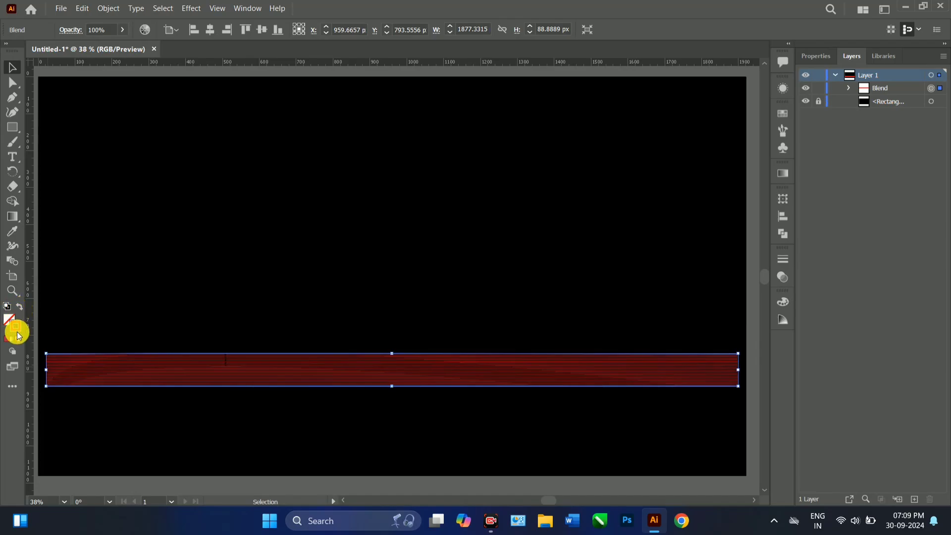
Set the horizontal band's blend spacing to Specified Steps with 18 steps.
double_click(13, 261)
left_click(635, 150)
left_click(614, 174)
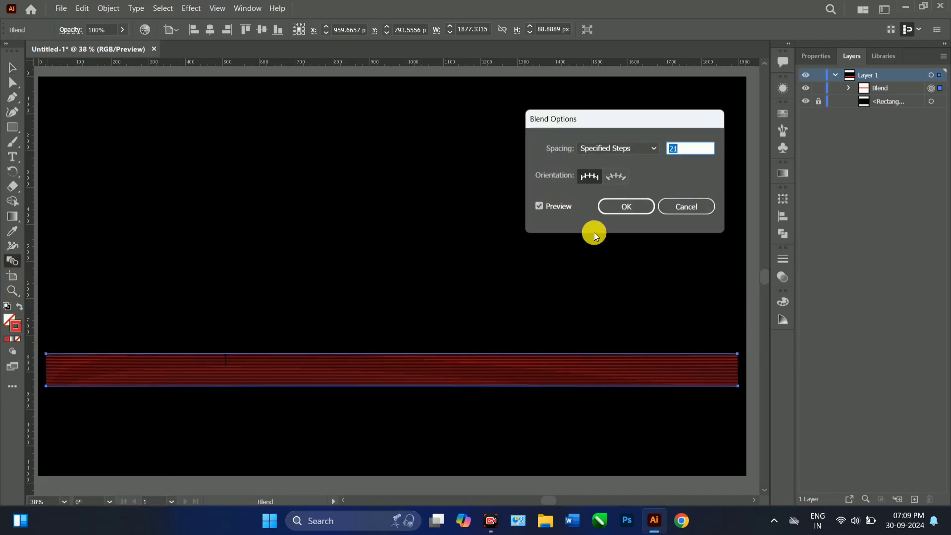
type("18")
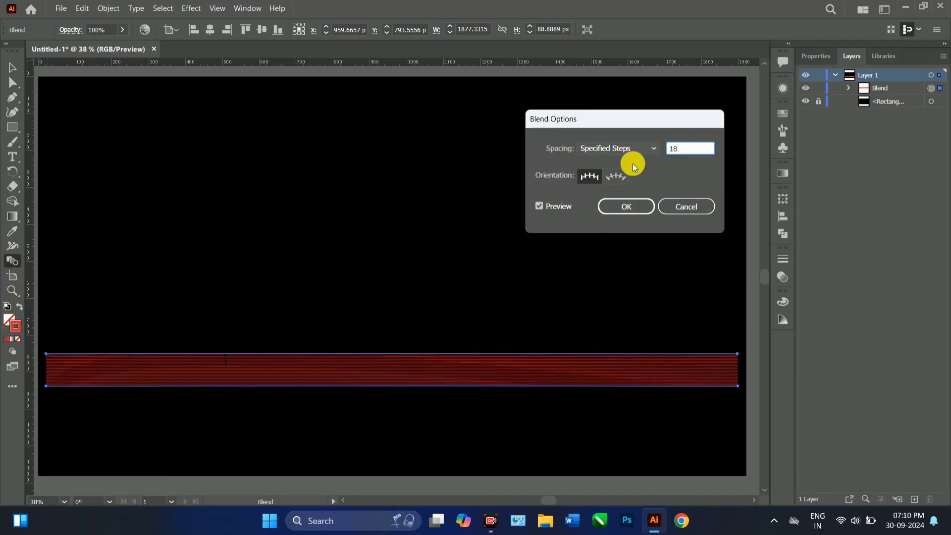
left_click(540, 206)
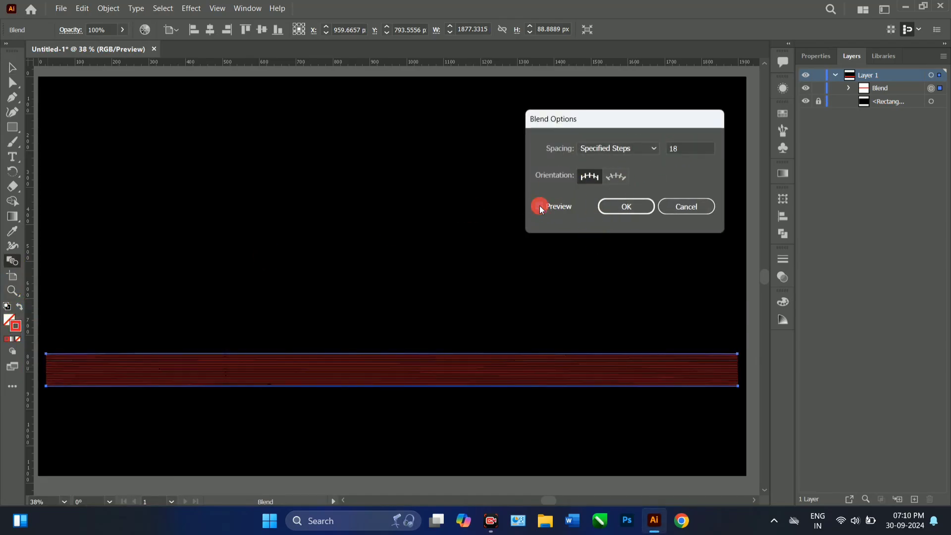
left_click(626, 206)
left_click(13, 68)
Draw a slanted line near the artboard's right edge, running from the upper area down to the band's top edge.
left_click(12, 98)
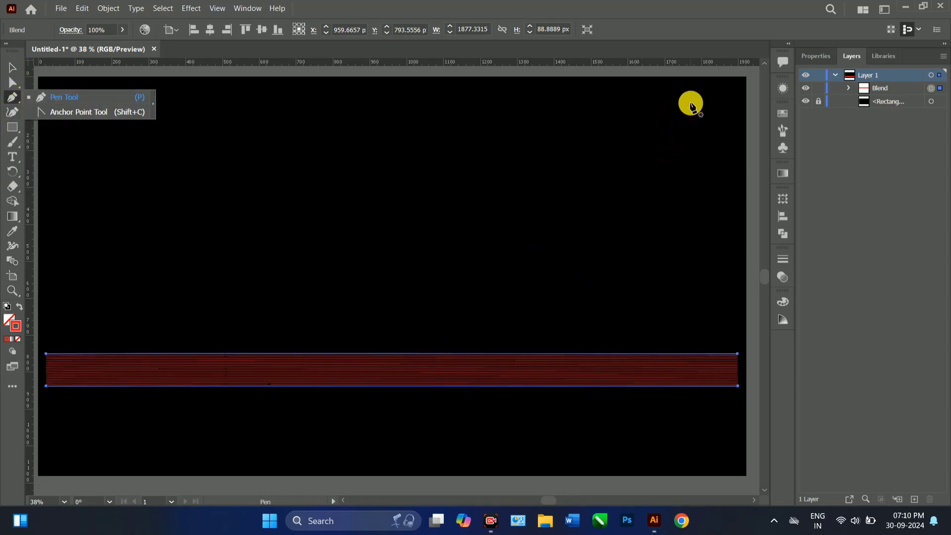
left_click(687, 148)
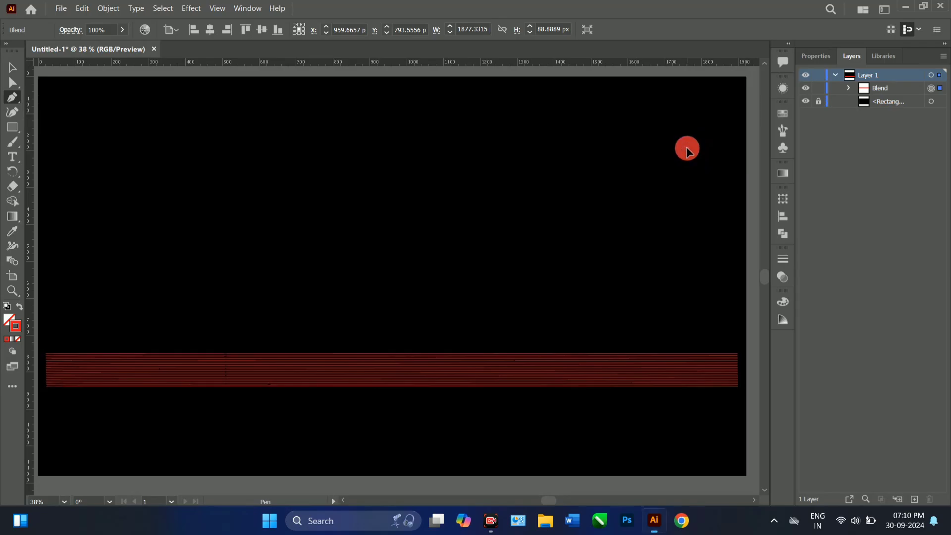
left_click(721, 353)
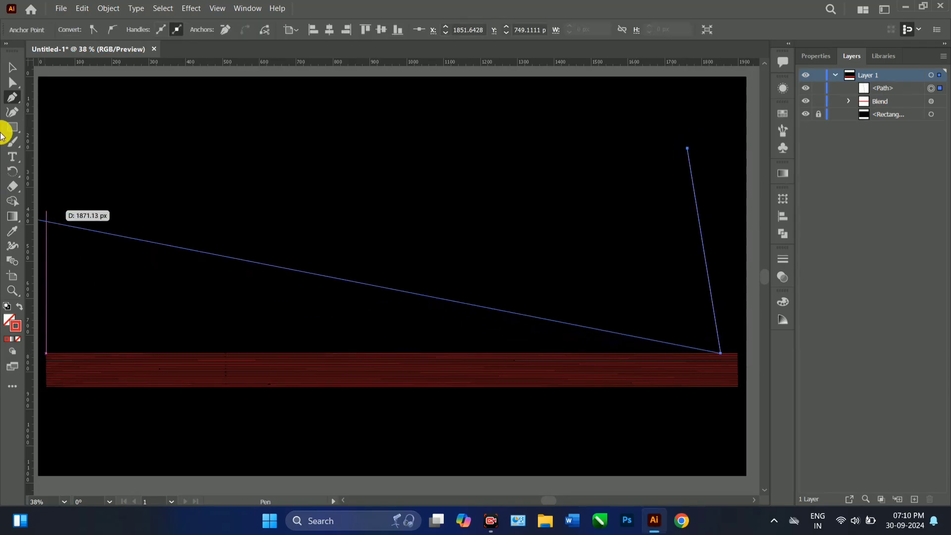
left_click(12, 67)
right_click(710, 279)
left_click(574, 243)
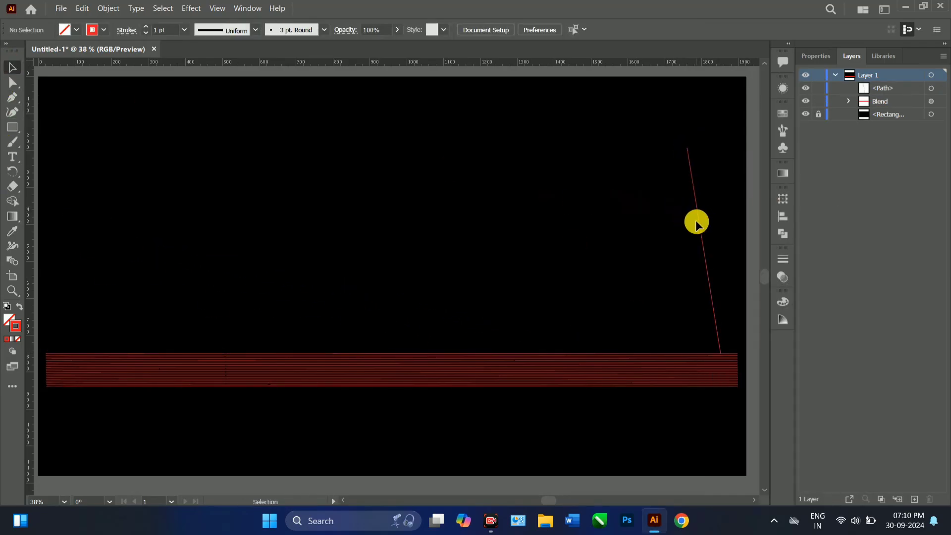
Reflect a copy of the slanted line about the vertical axis and move it left of the original.
right_click(698, 221)
mouse_move(763, 434)
left_click(559, 371)
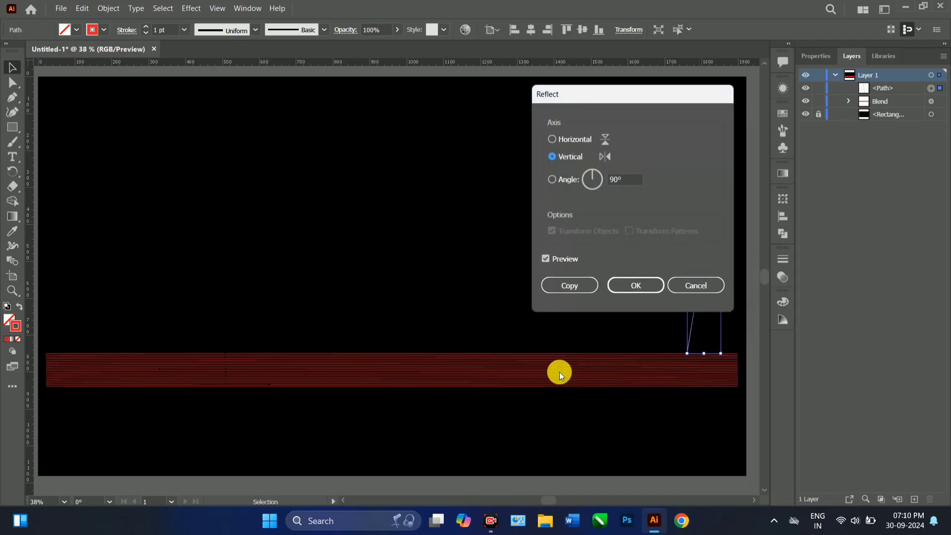
left_click(566, 285)
left_click_drag(696, 298, 641, 299)
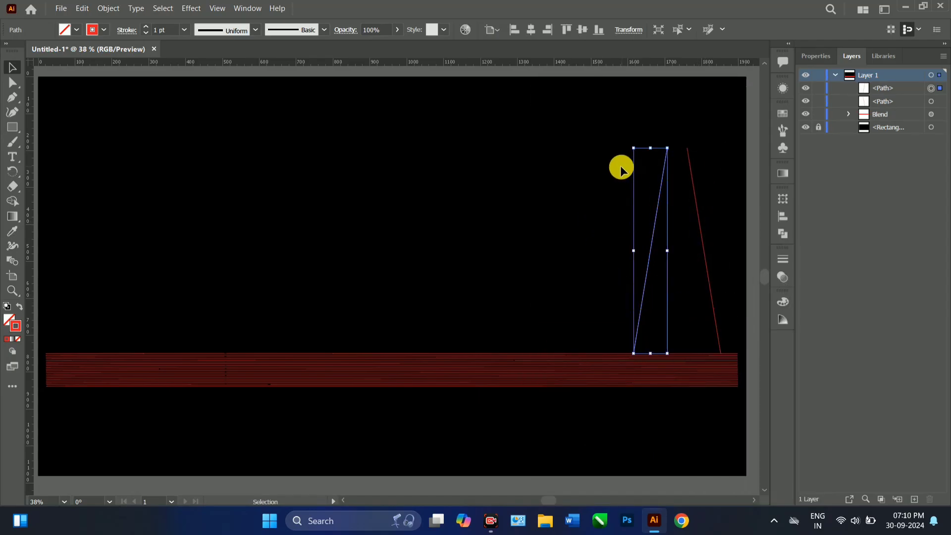
Narrow the pair of slanted lines to about 205 px overall and blend them into a tower.
left_click_drag(620, 149, 715, 194)
left_click_drag(633, 250, 645, 249)
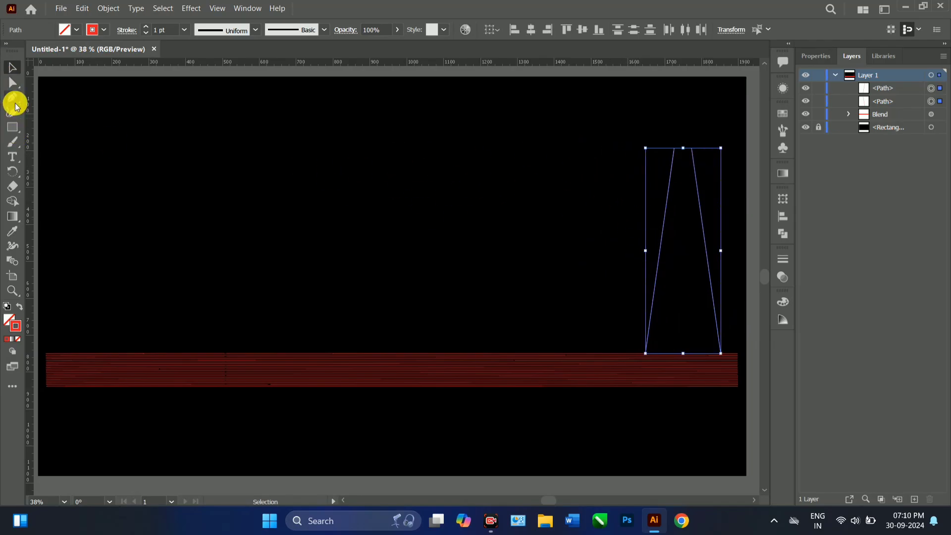
left_click(108, 8)
mouse_move(153, 344)
left_click(312, 347)
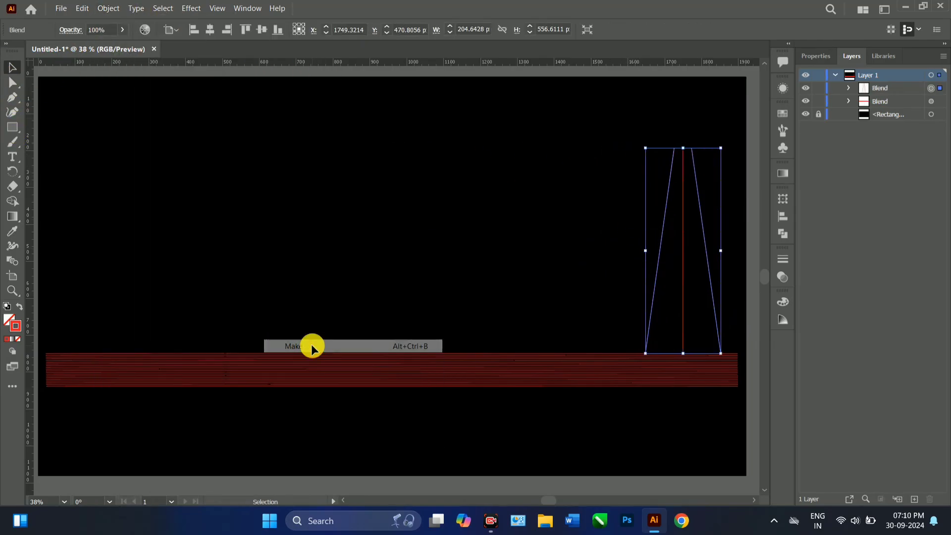
Set the tower blend's spacing to Specified Steps, previewing 14 steps and applying 19.
double_click(13, 260)
left_click(605, 148)
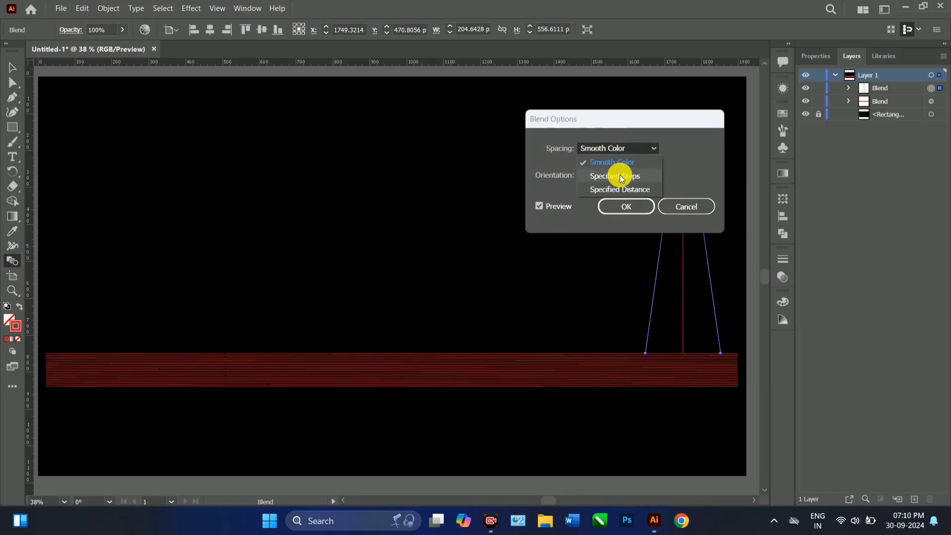
left_click(616, 176)
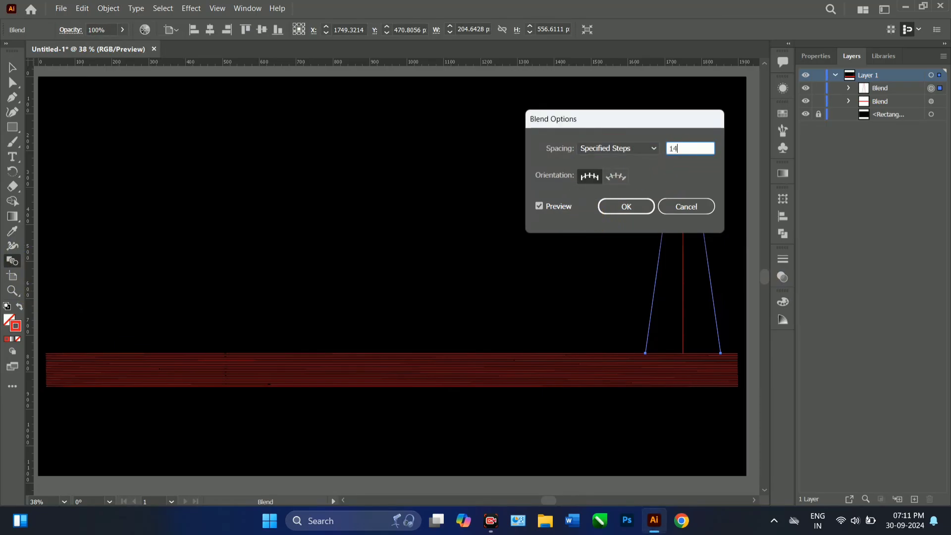
left_click_drag(600, 124, 425, 164)
left_click(367, 246)
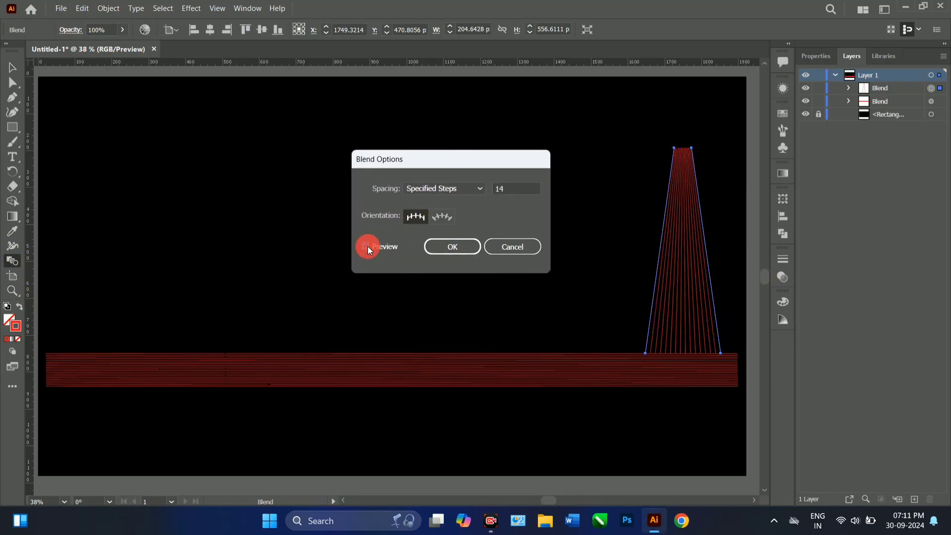
left_click(512, 188)
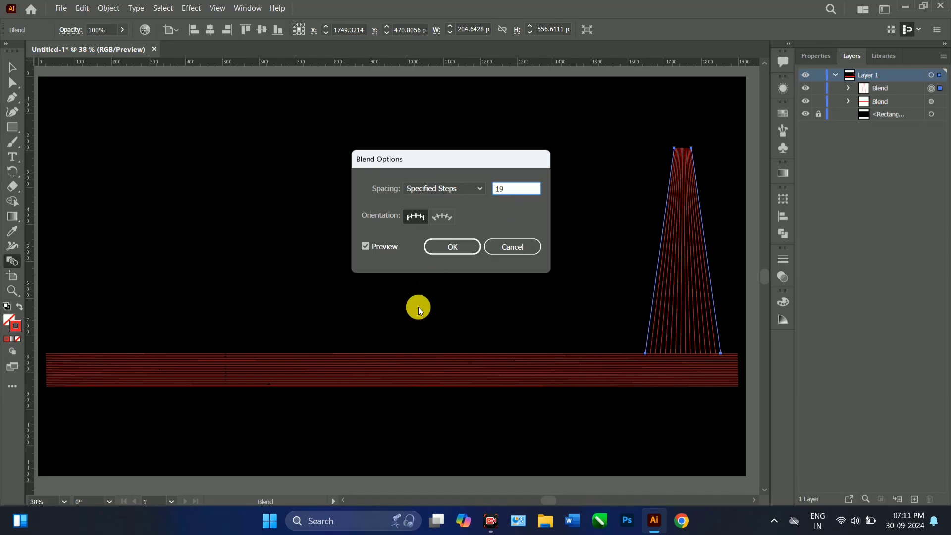
type("19")
left_click(363, 243)
left_click(466, 247)
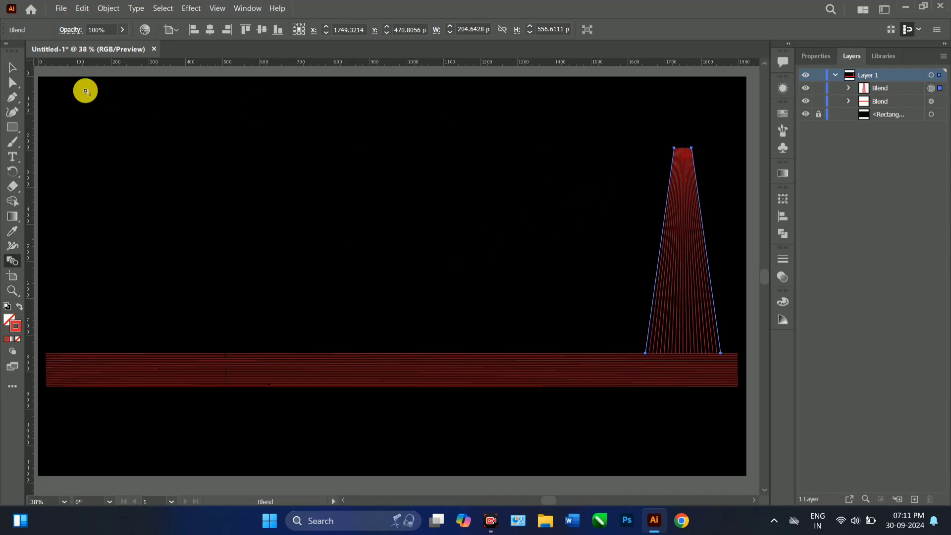
Draw a horizontal line about 205 px long across the lower part of the tower with the Pen tool.
left_click(55, 117)
left_click(12, 98)
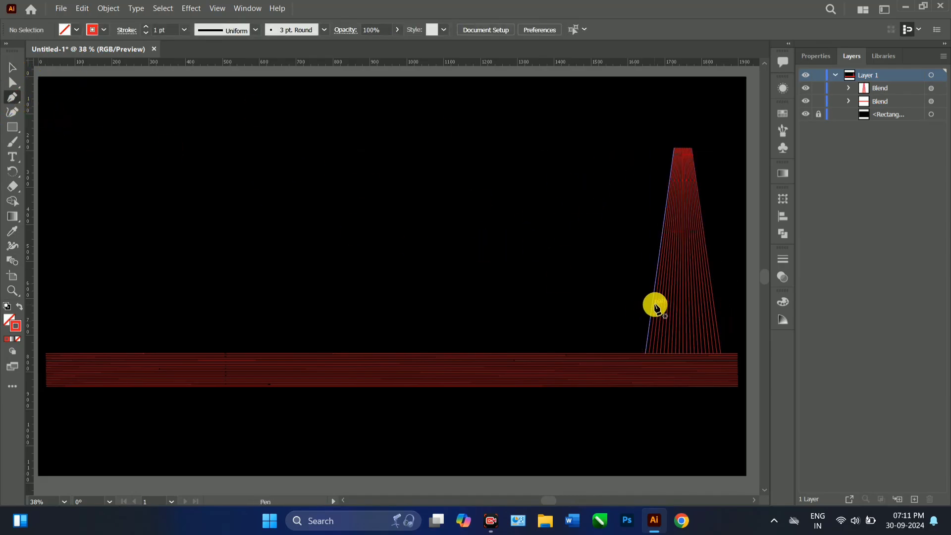
left_click(646, 303)
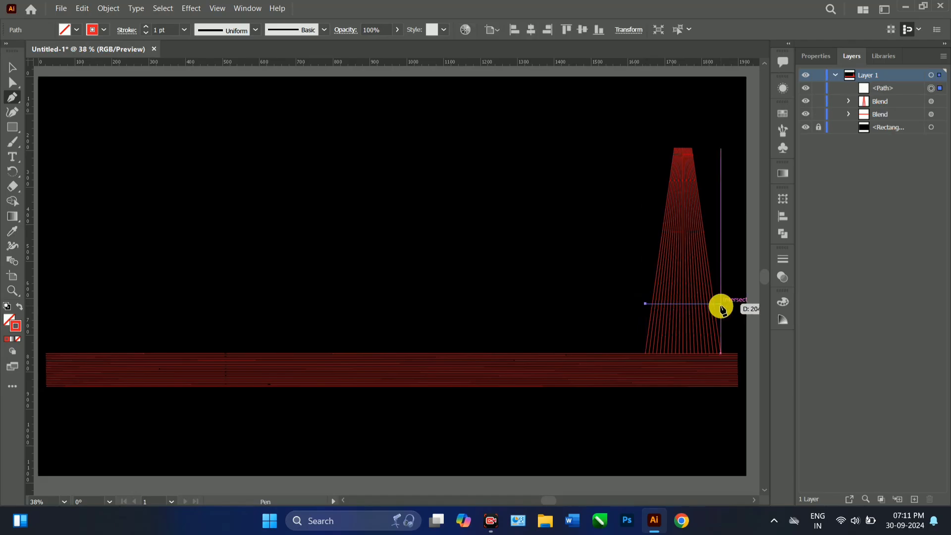
left_click(721, 304)
left_click(12, 67)
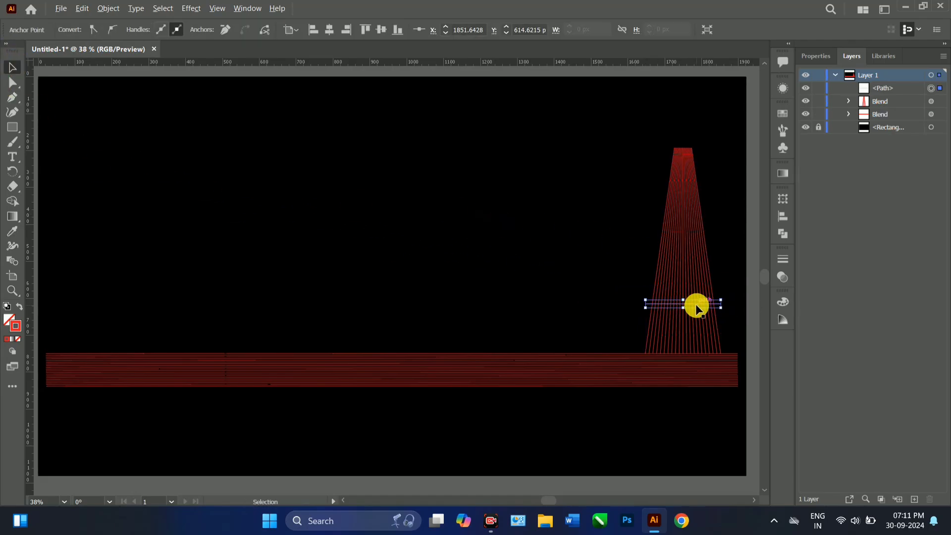
Duplicate the short horizontal line on the tower about 24 px above the original.
key("ctrl+=")
key("ctrl+=")
left_click_drag(374, 142, 535, 203)
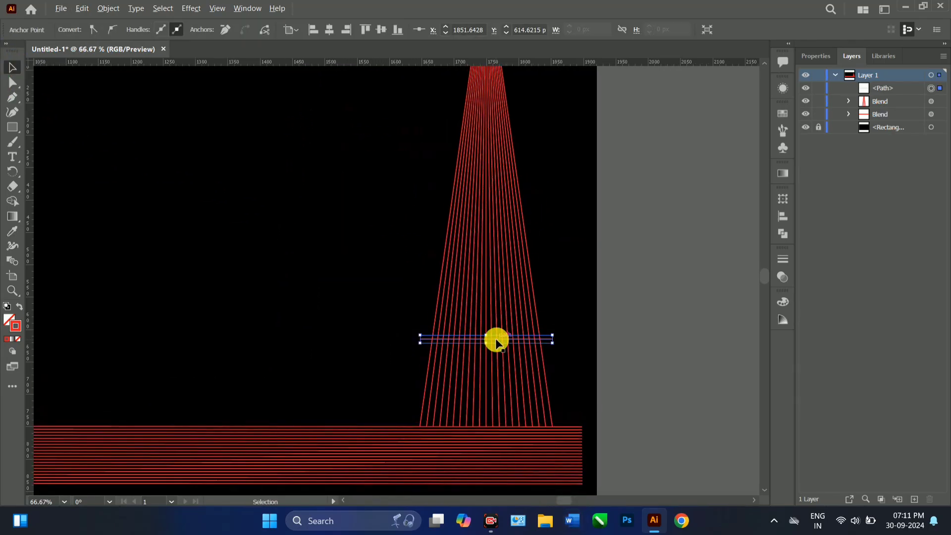
left_click_drag(496, 340, 497, 324, "alt")
Blend the two short horizontal lines into a crossbar on the tower.
left_click_drag(403, 302, 426, 364)
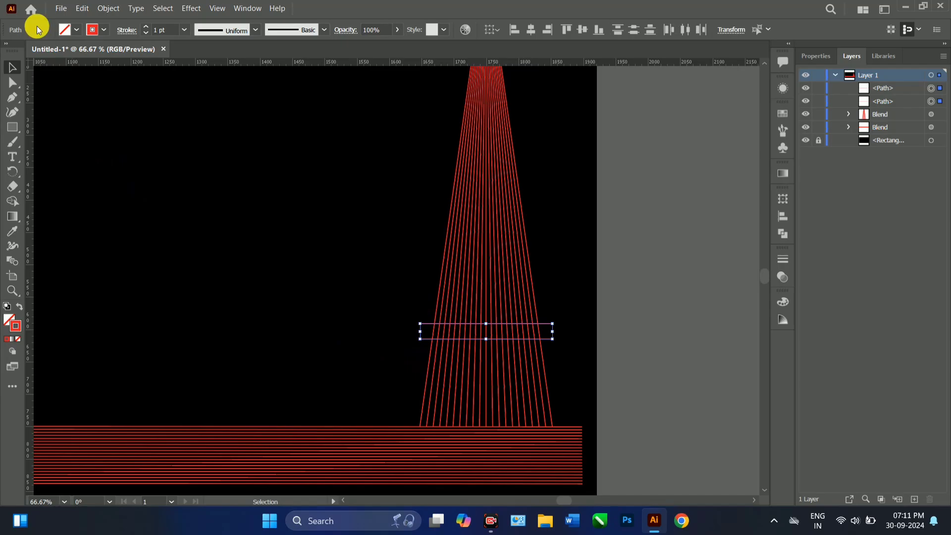
left_click(108, 8)
mouse_move(150, 333)
left_click(311, 353)
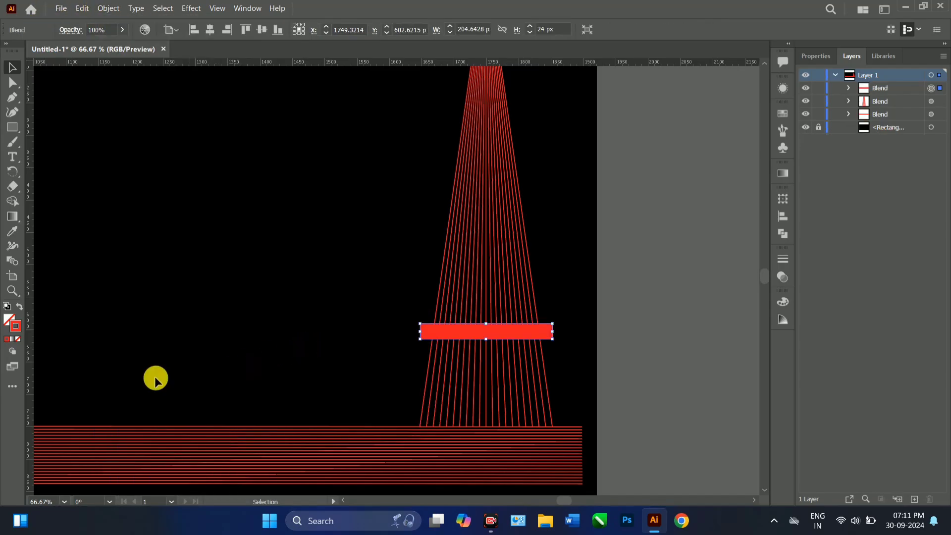
Set the lower crossbar blend's spacing to Specified Steps with 11 steps.
double_click(12, 260)
left_click(467, 191)
left_click(458, 214)
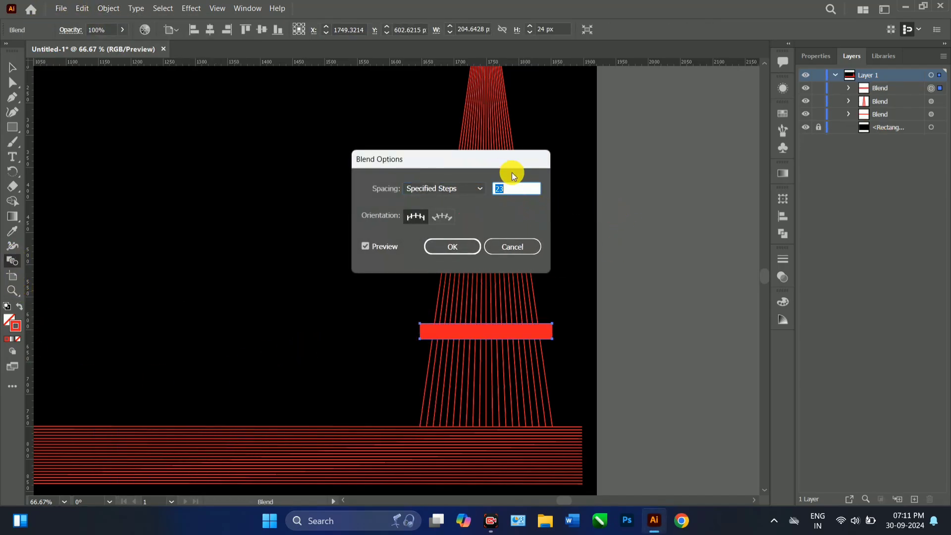
left_click(365, 246)
left_click(365, 247)
left_click_drag(509, 190, 490, 188)
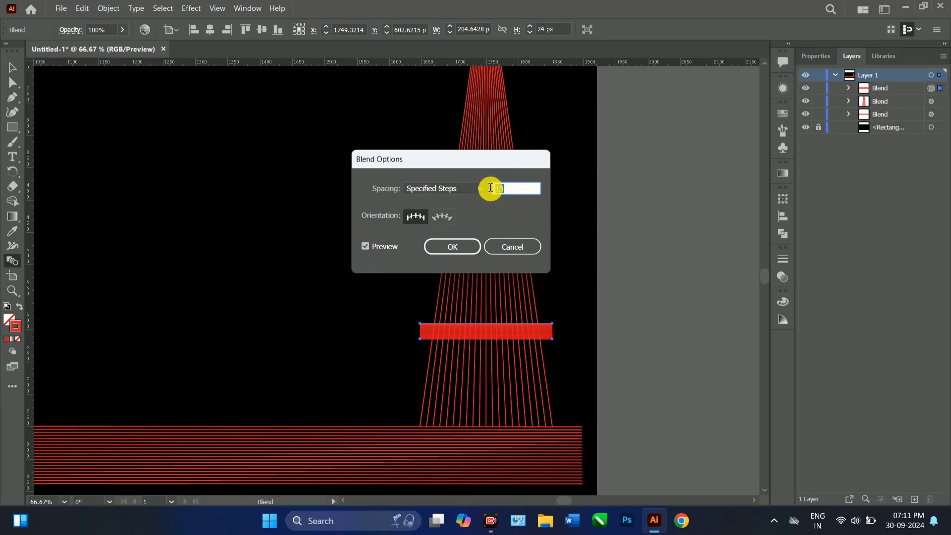
type("11")
left_click(367, 247)
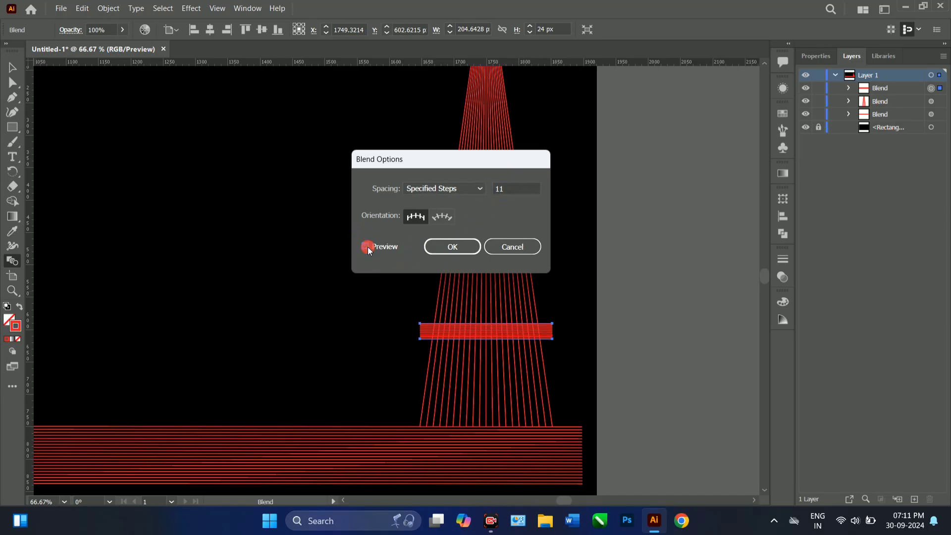
key("Return")
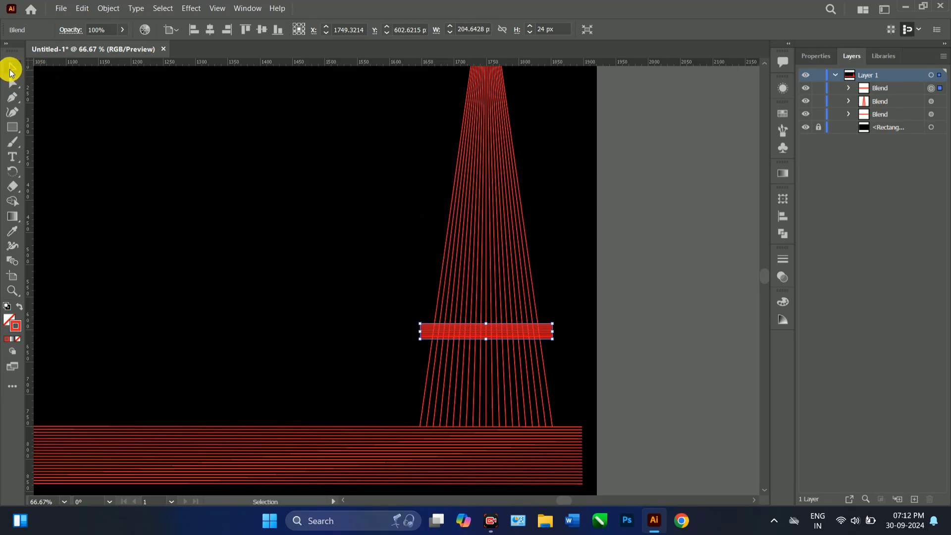
Draw a horizontal line about 131 px long across the middle of the tower and duplicate it about 22 px above.
left_click(11, 69)
left_click(12, 97)
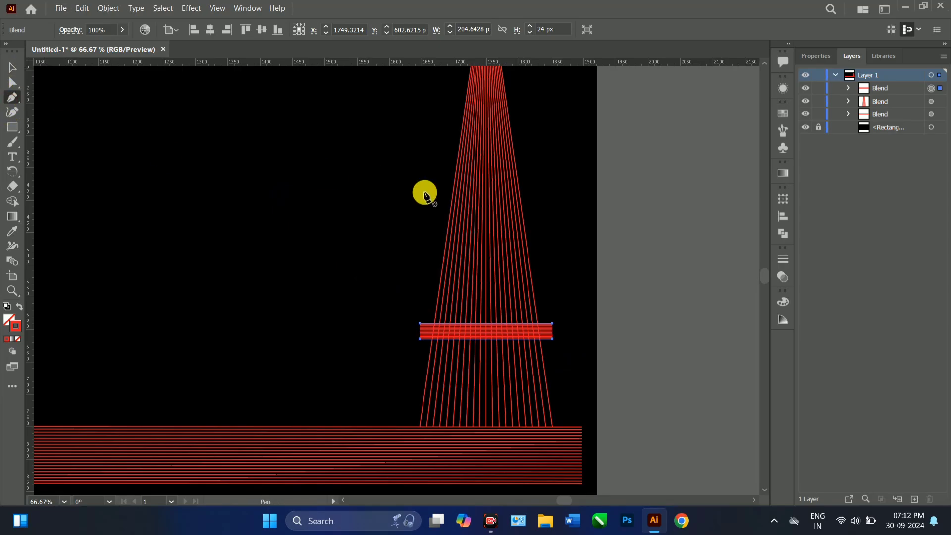
left_click(443, 204)
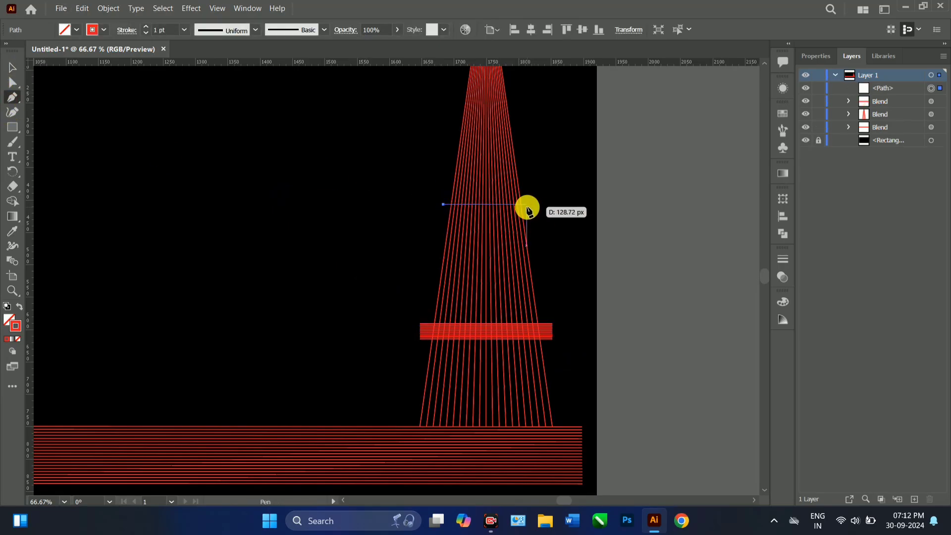
left_click(530, 204)
left_click(12, 67)
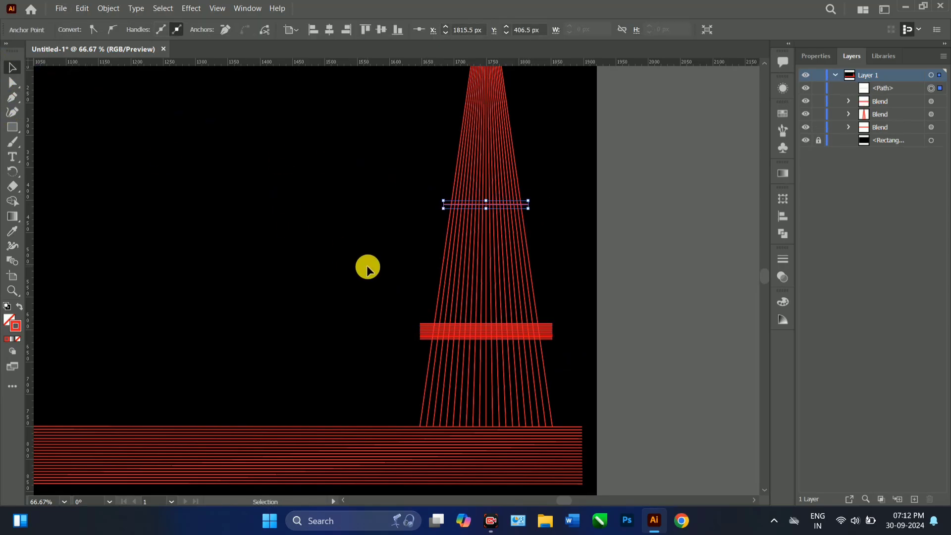
left_click_drag(493, 205, 494, 192)
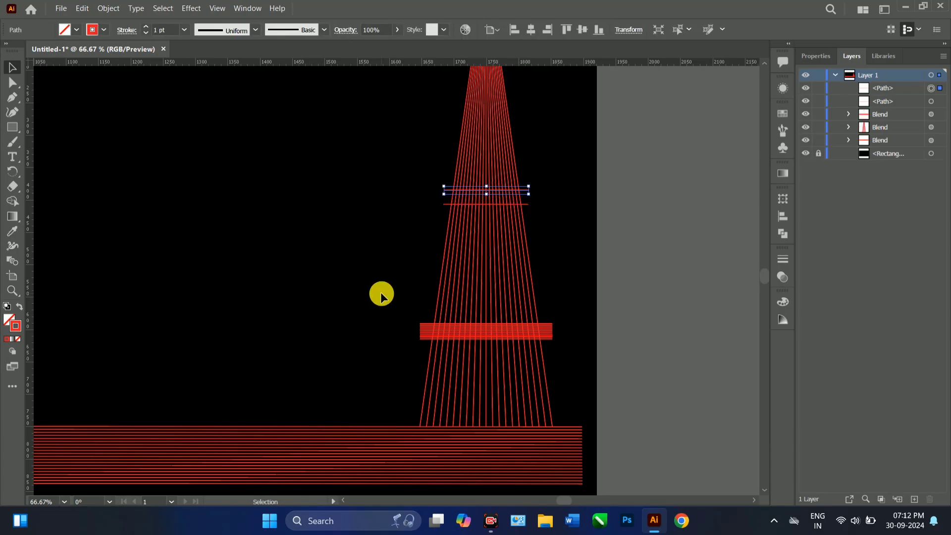
Blend the two horizontal lines at the middle of the tower into a second crossbar.
left_click_drag(439, 211, 440, 211)
left_click(109, 9)
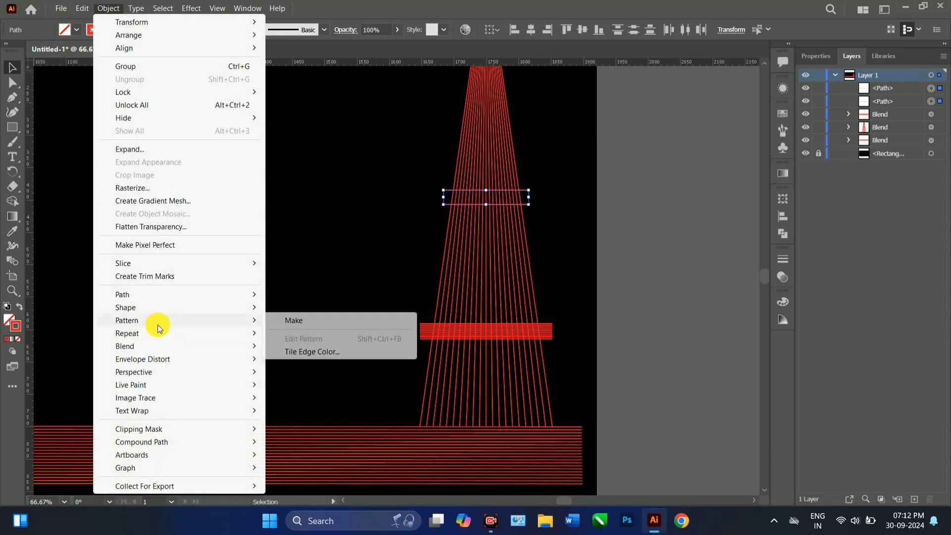
mouse_move(213, 345)
left_click(310, 378)
left_click(516, 247)
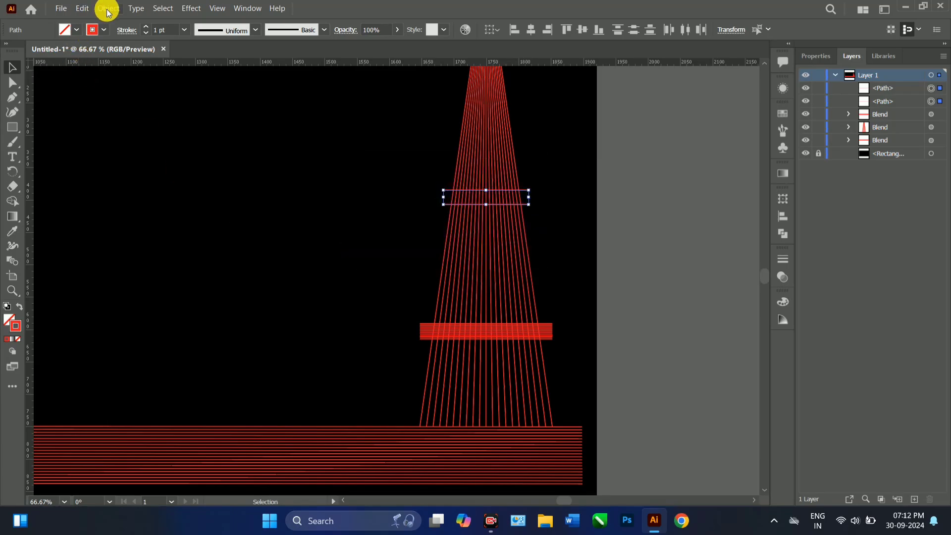
left_click(109, 9)
left_click(276, 349)
Set the middle crossbar blend's spacing to Specified Steps with 11 steps.
double_click(4, 247)
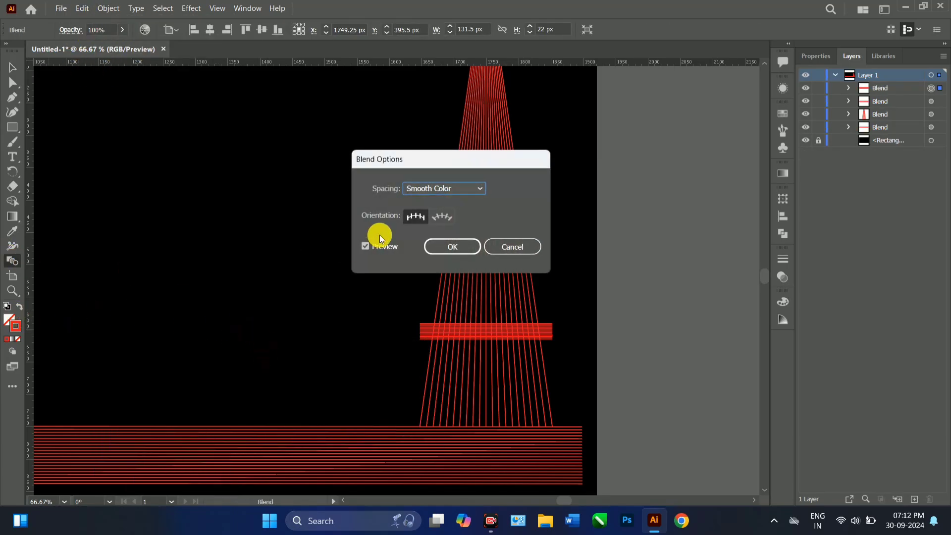
left_click(453, 189)
left_click(441, 215)
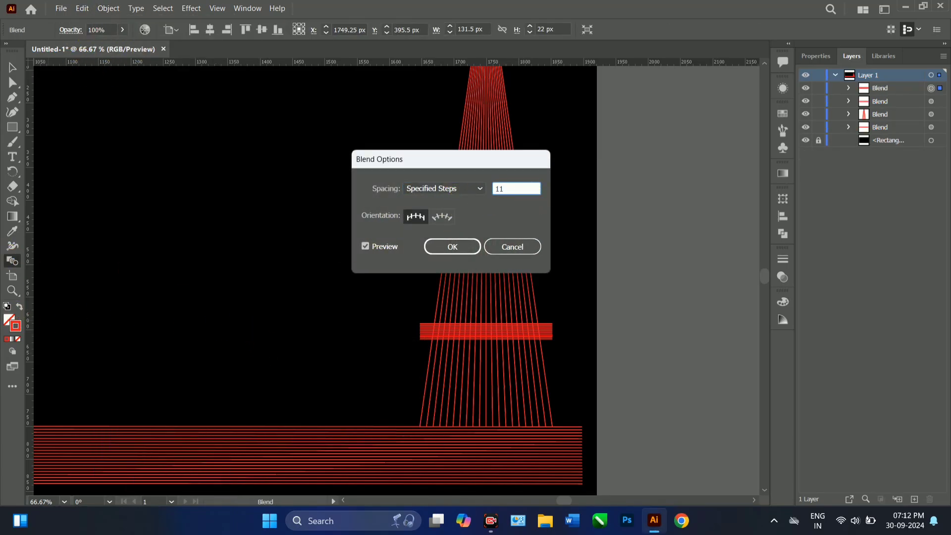
type("11")
left_click_drag(535, 160, 384, 171)
left_click(215, 258)
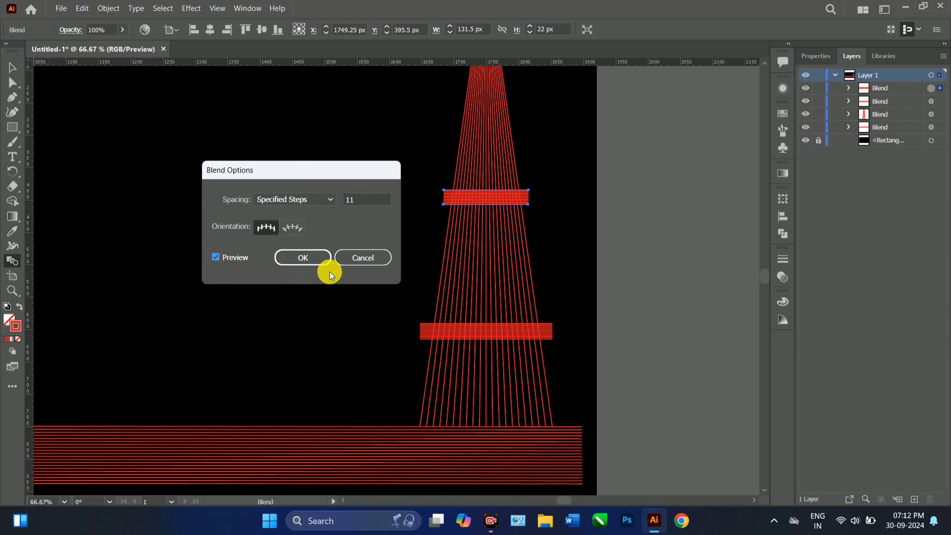
left_click(324, 263)
Copy the middle crossbar to the top of the tower and narrow the copy to 71 px wide.
scroll(535, 168, "up", 3)
left_click(12, 67)
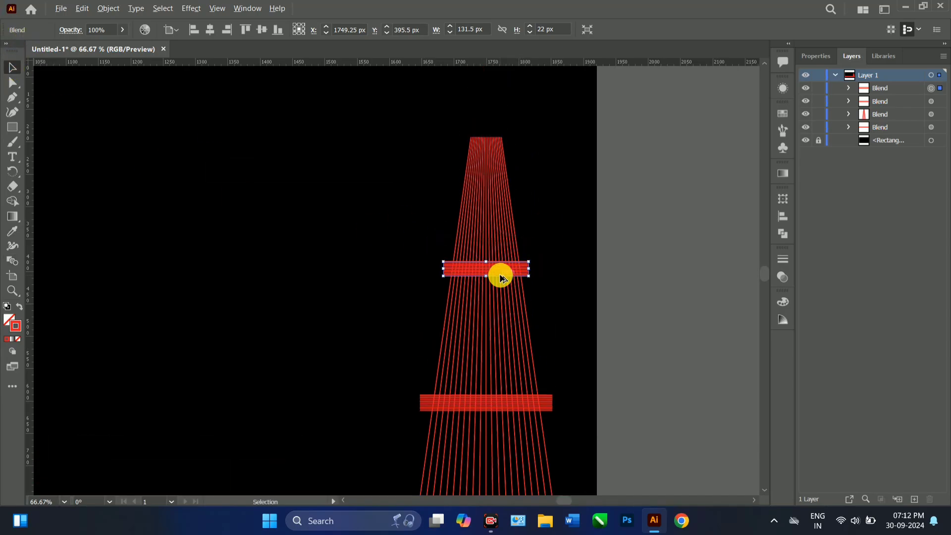
left_click_drag(501, 278, 461, 147)
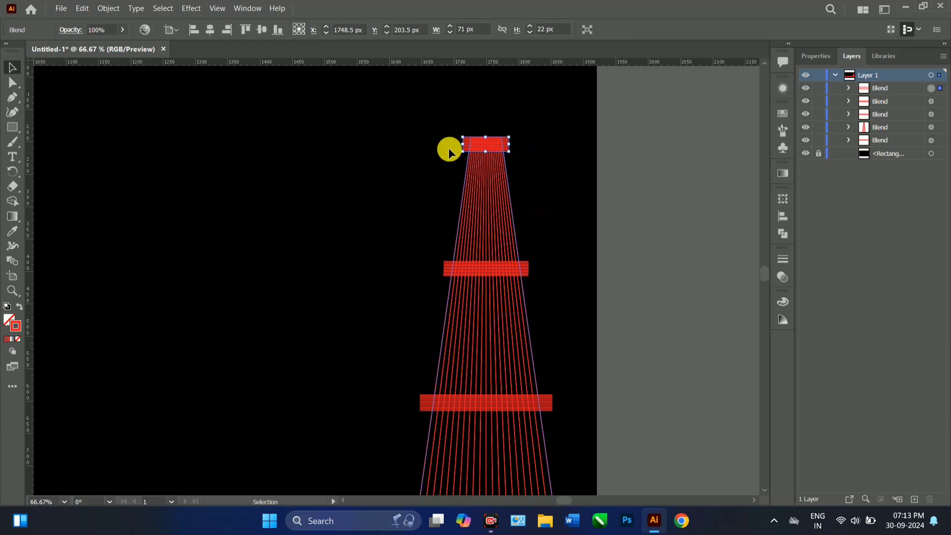
Scale the tower and its three crossbars to about 173 px wide and 500 px high, and move them toward the deck's right end.
left_click_drag(420, 110, 569, 453)
scroll(478, 206, "down", 2)
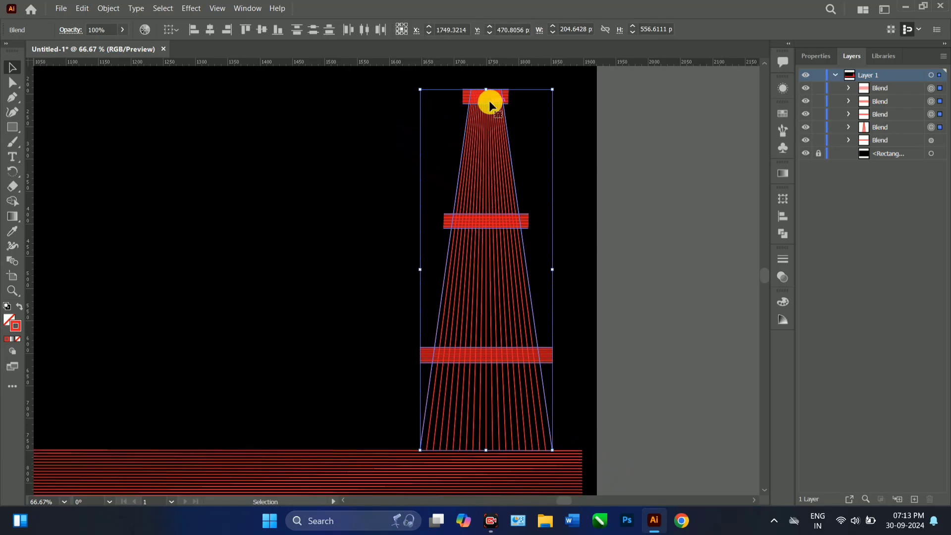
left_click_drag(488, 96, 489, 128)
scroll(494, 138, "up", 3)
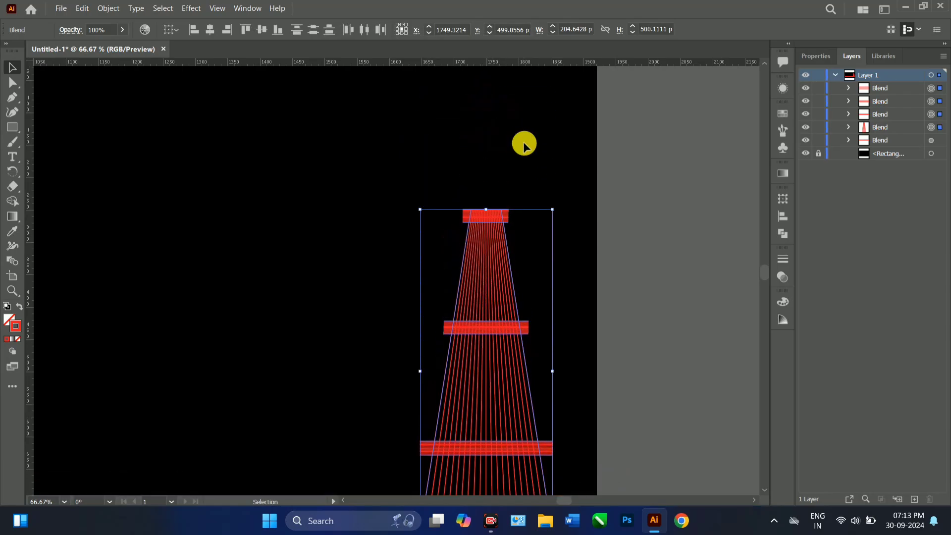
scroll(524, 144, "down", 2)
left_click_drag(421, 300, 442, 306)
left_click_drag(503, 319, 521, 319)
left_click(259, 197)
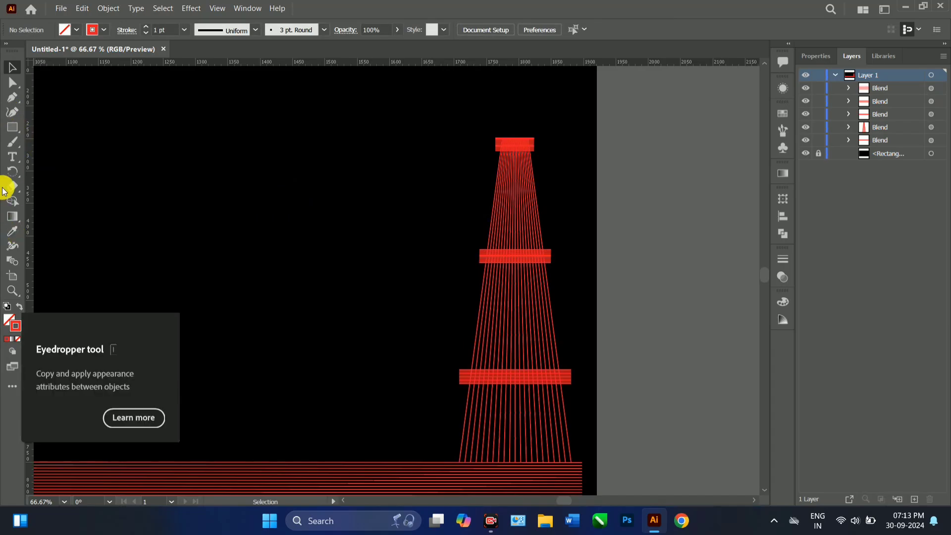
Draw the right half of a pointed dome outline, about 63 px high, above the top crossbar with the Pen tool.
left_click(12, 97)
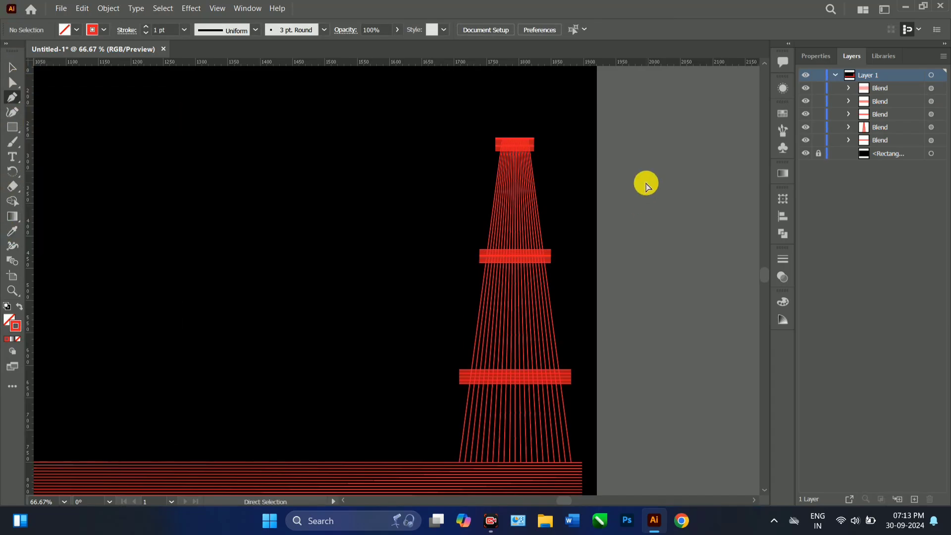
key("ctrl+=")
key("ctrl+=")
key("ctrl+=")
left_click_drag(686, 172, 376, 534)
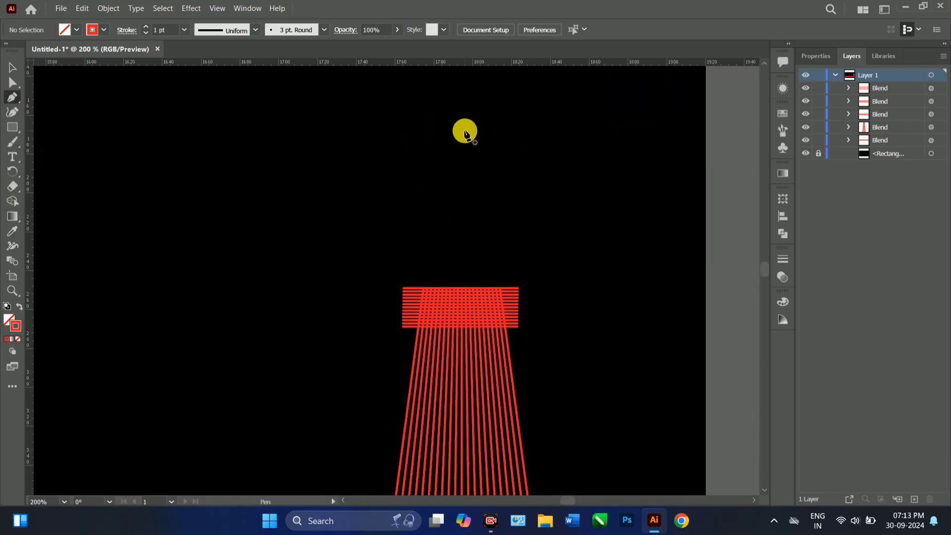
left_click(460, 167)
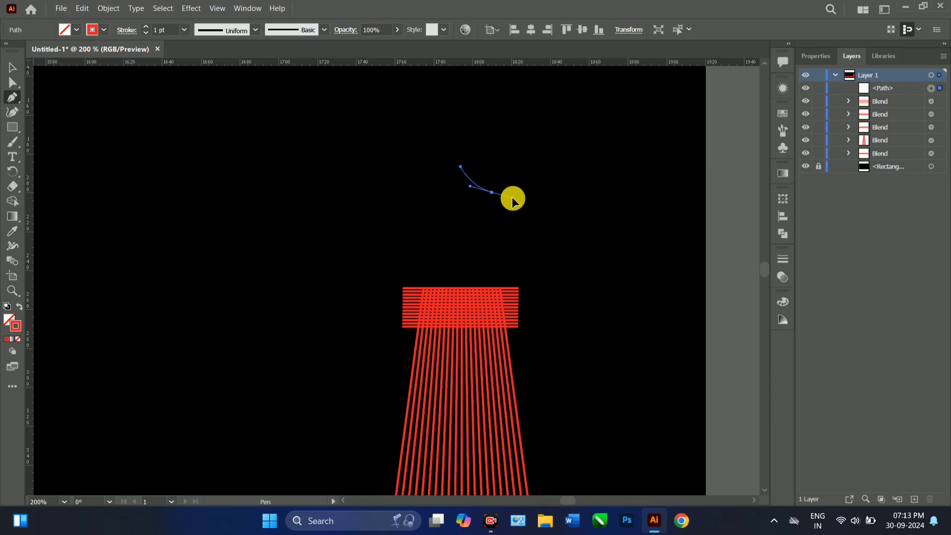
left_click_drag(512, 197, 515, 201)
left_click(492, 192)
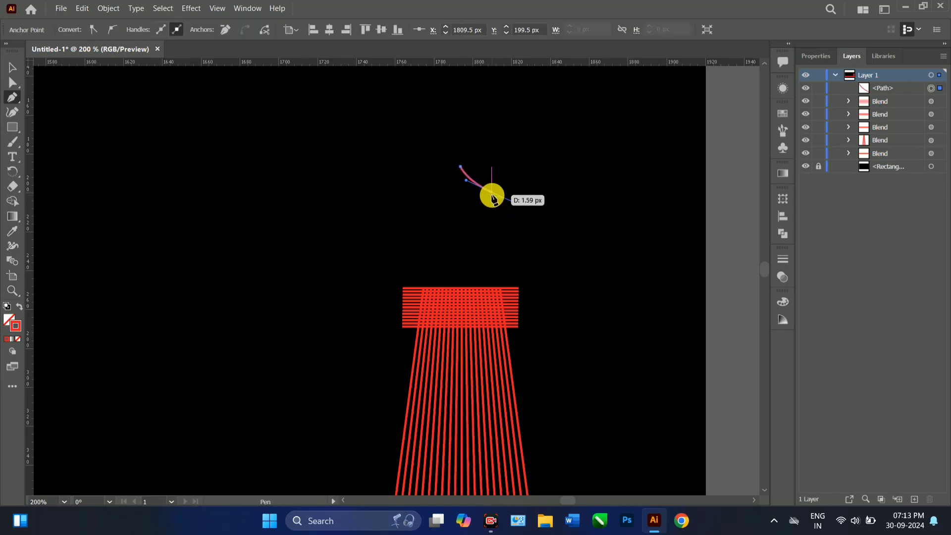
left_click_drag(515, 289, 500, 359)
left_click(515, 289)
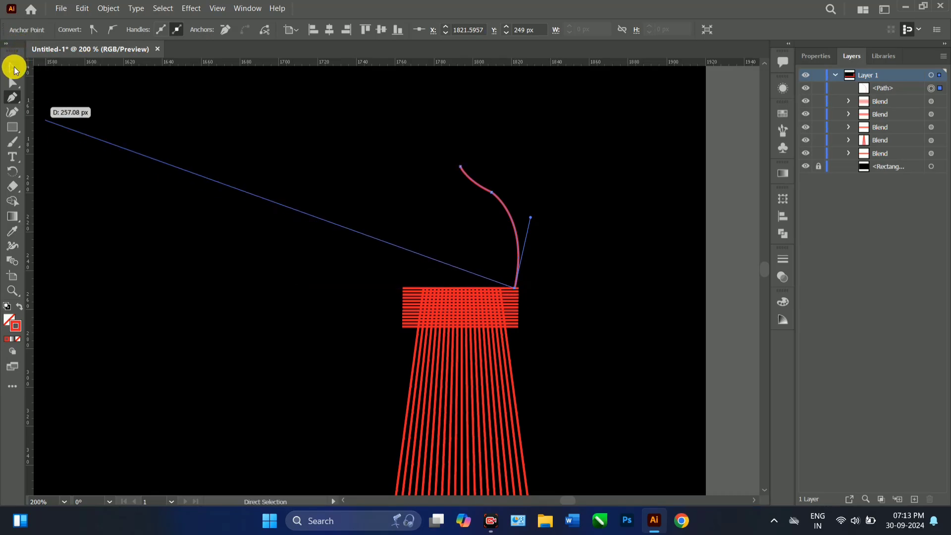
Adjust the direction handle at the dome curve's middle anchor to reshape its upper segment.
left_click(12, 67)
left_click(387, 201)
left_click(509, 194)
left_click(12, 82)
key("ctrl+equal")
key("ctrl+equal")
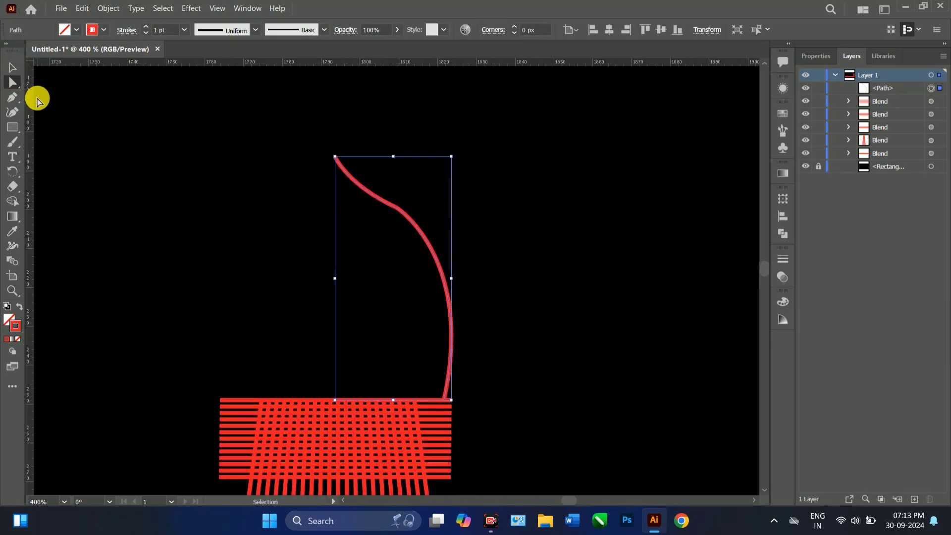
left_click(397, 207)
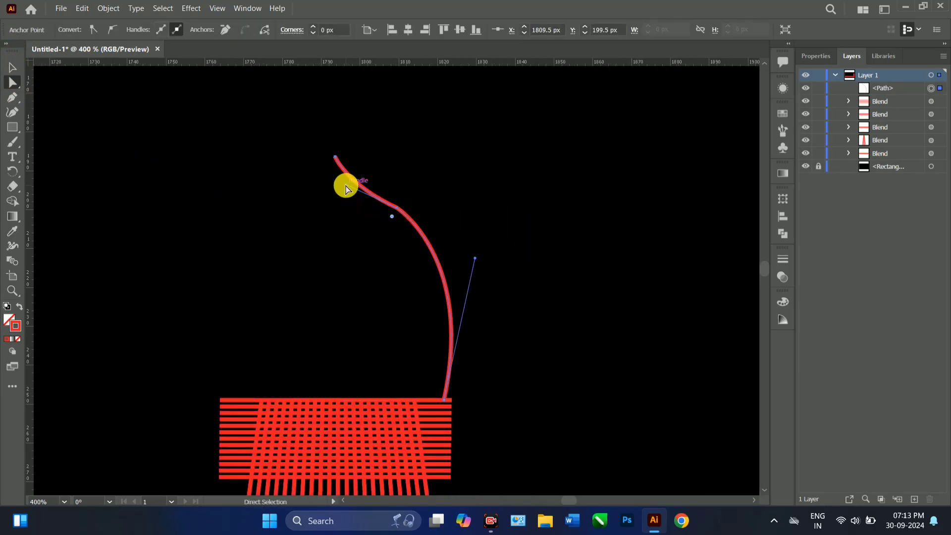
left_click_drag(348, 189, 347, 177)
left_click(12, 68)
left_click(624, 224)
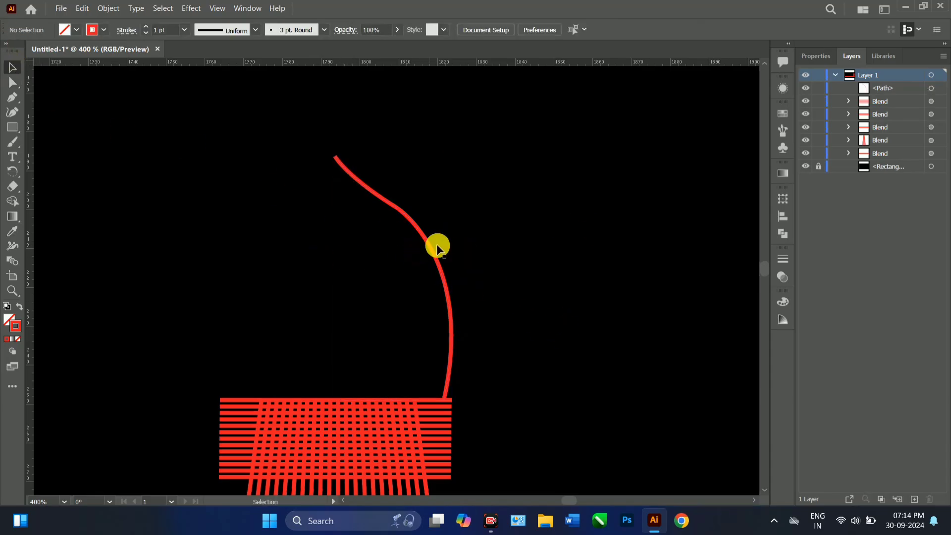
Reflect a copy of the dome curve across the vertical axis, place it opposite the original, and center both halves over the top crossbar.
right_click(433, 253)
mouse_move(503, 434)
left_click(601, 374)
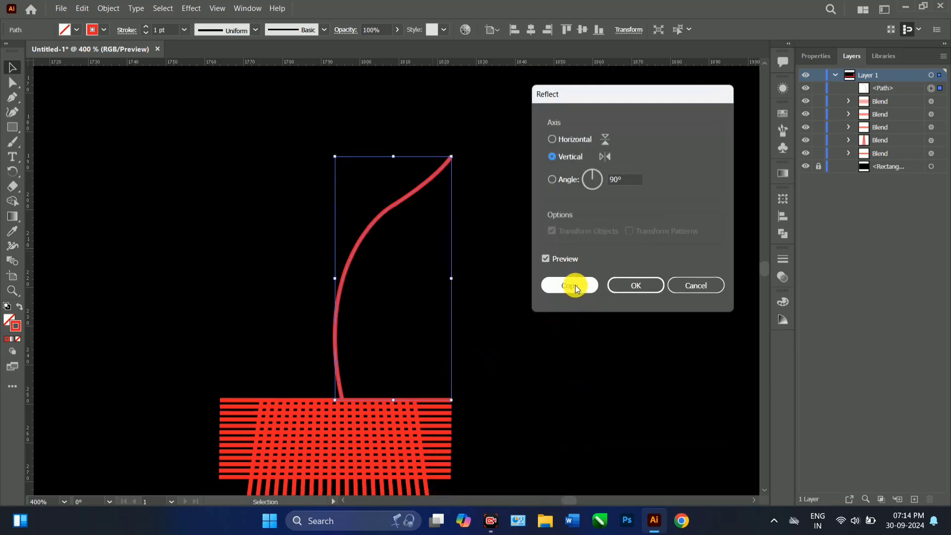
left_click(573, 282)
left_click_drag(370, 224, 251, 231)
left_click_drag(302, 138, 352, 180)
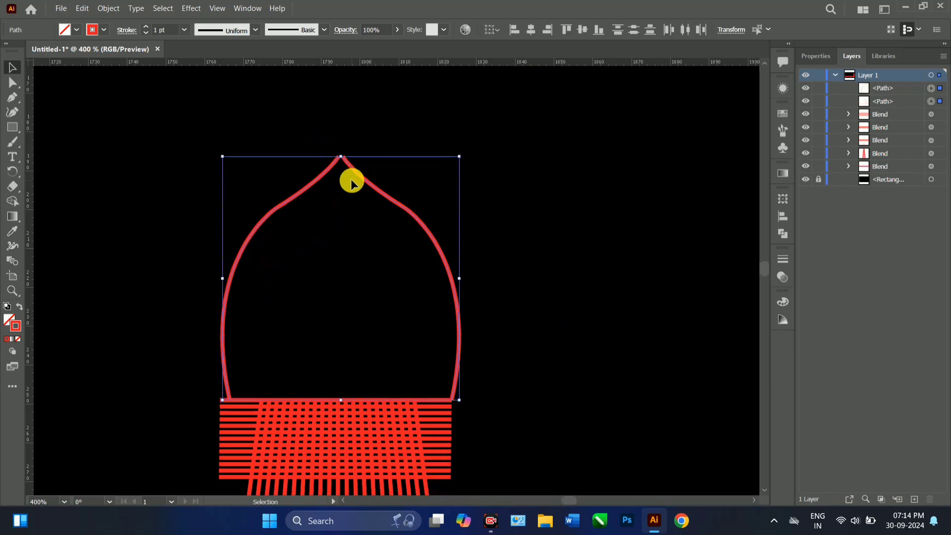
key("Left")
key("Left")
Blend the two halves of the dome outline.
left_click(108, 8)
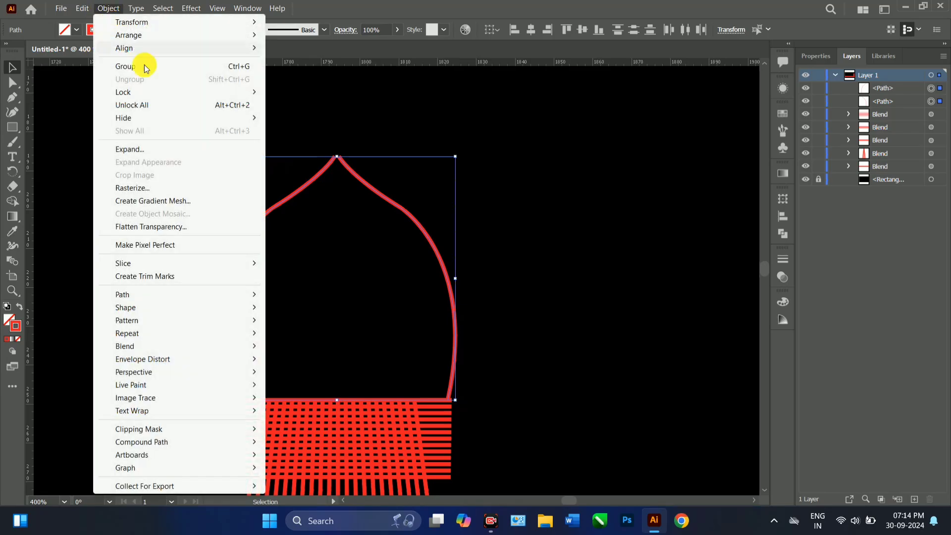
mouse_move(134, 346)
left_click(281, 346)
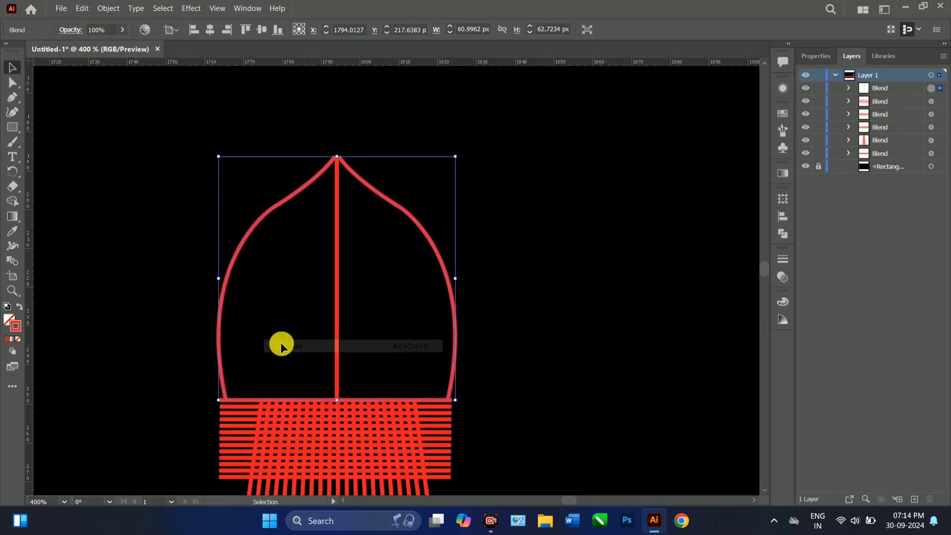
Set the dome blend's spacing to Specified Steps with 23 steps.
double_click(13, 260)
left_click(317, 200)
left_click(297, 212)
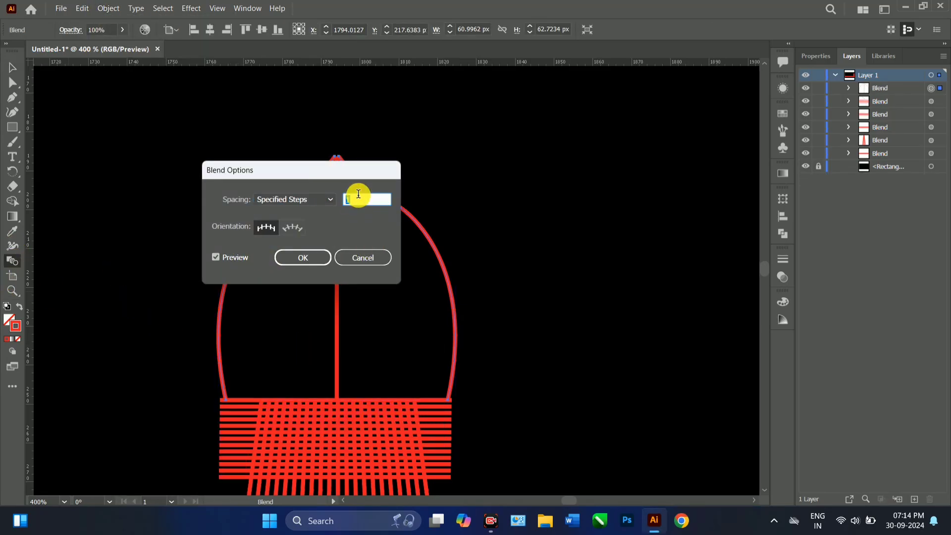
left_click(215, 258)
double_click(336, 199)
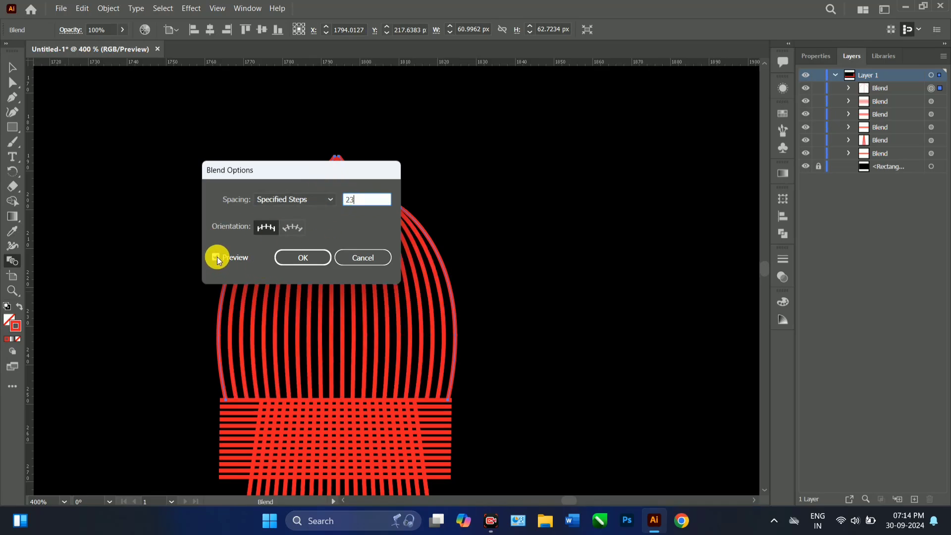
left_click(303, 258)
Group the dome, the crossbars and the tower blend into one object, leaving out the deck.
key("ctrl+minus")
key("ctrl+minus")
key("ctrl+minus")
key("ctrl+minus")
key("ctrl+minus")
key("ctrl+minus")
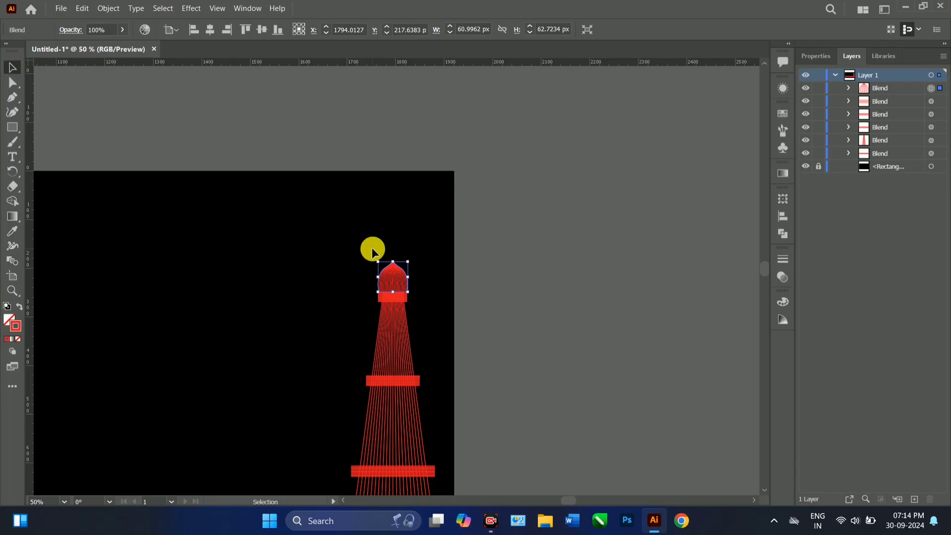
scroll(373, 252, "down", 3)
scroll(373, 252, "left", 2)
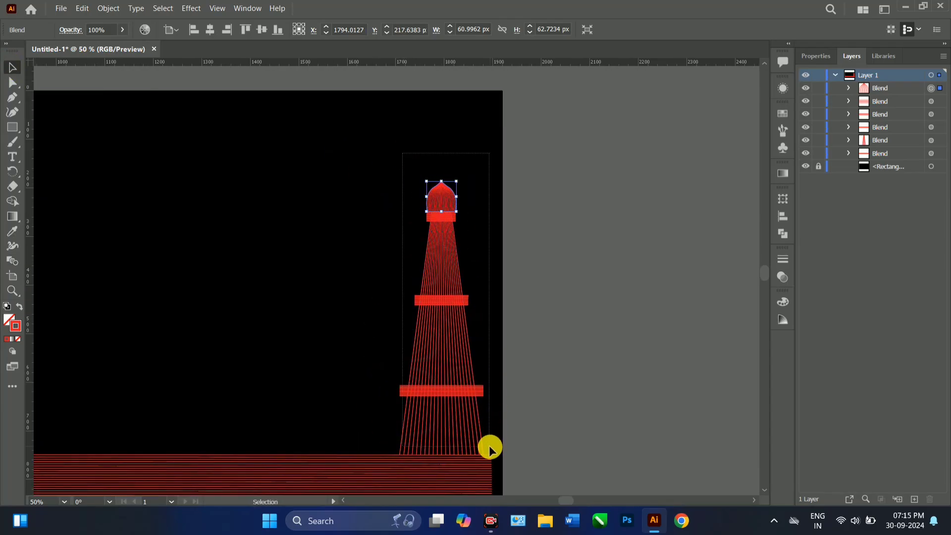
left_click_drag(489, 445, 490, 445)
key("ctrl+g")
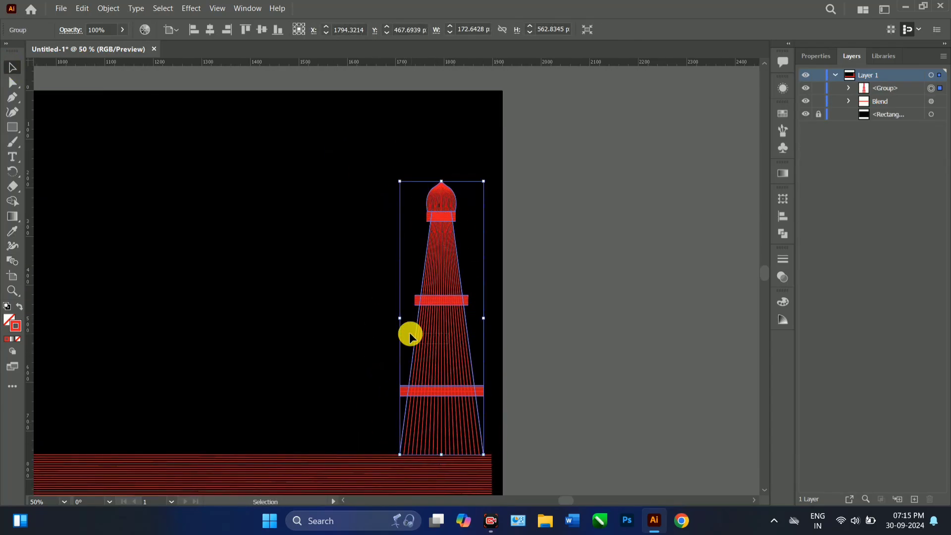
Place a copy of the tower beside the original and scale the copy down to about 142 by 411 px, standing on the deck.
left_click_drag(442, 353, 351, 353)
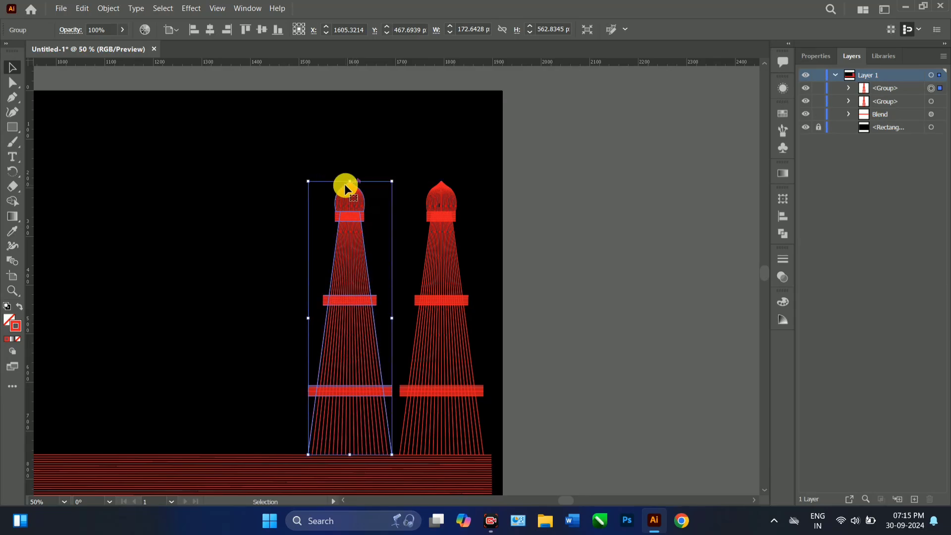
left_click_drag(350, 182, 363, 255)
left_click_drag(314, 357, 539, 326)
Draw an open frame with a slanted top on the deck, left of the smaller tower, about 101 px wide and 225 px tall.
left_click(9, 69)
left_click(13, 99)
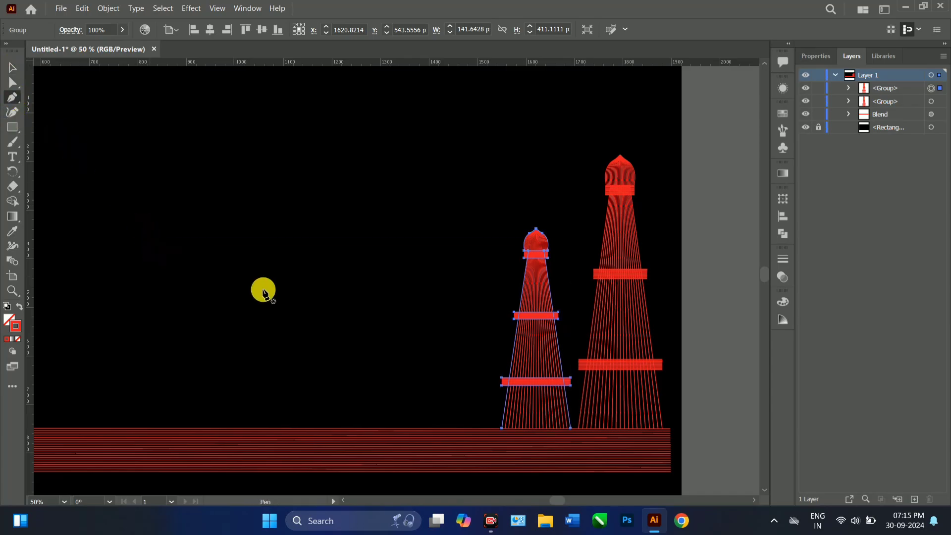
left_click(490, 428)
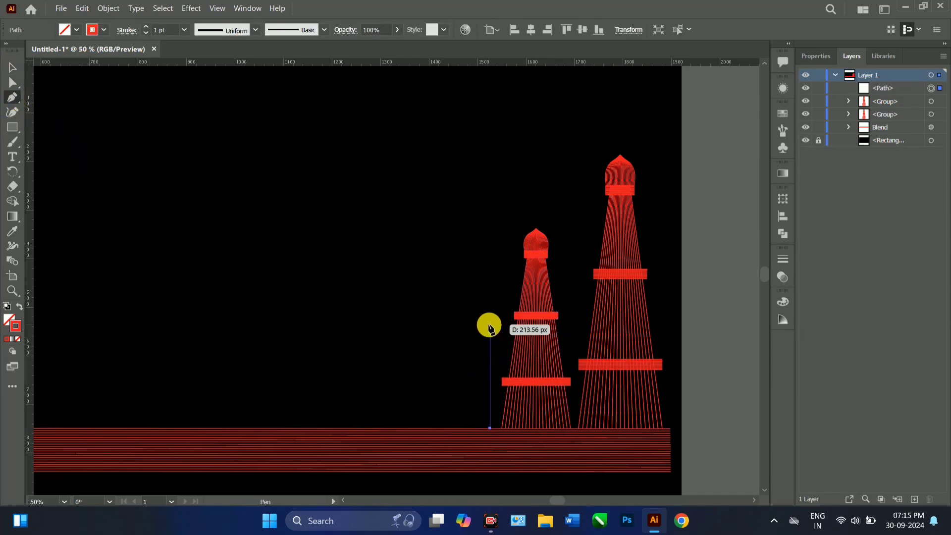
left_click(490, 349)
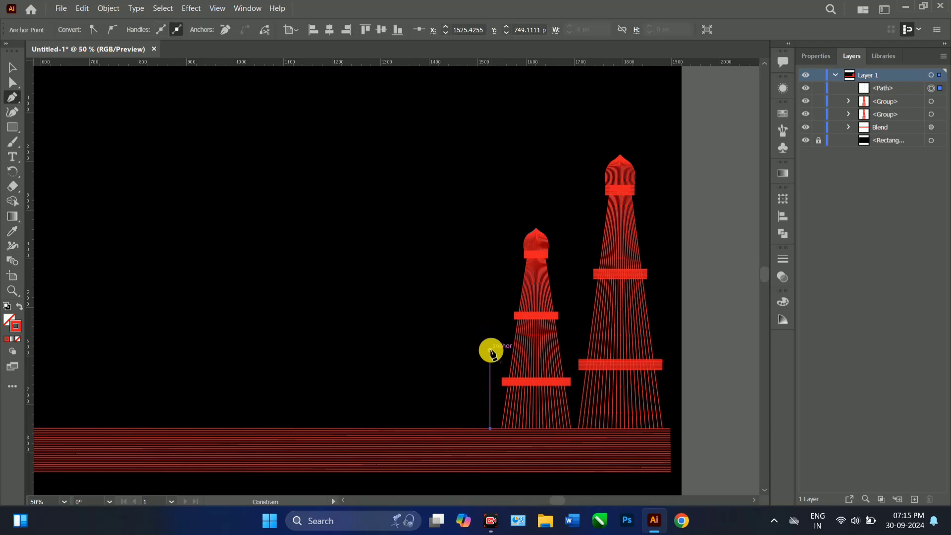
left_click(449, 320)
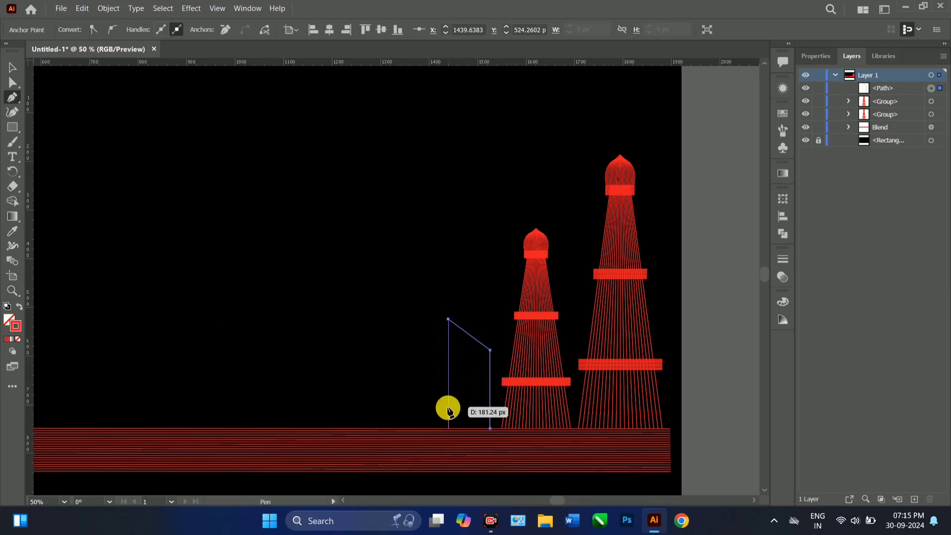
left_click(449, 429)
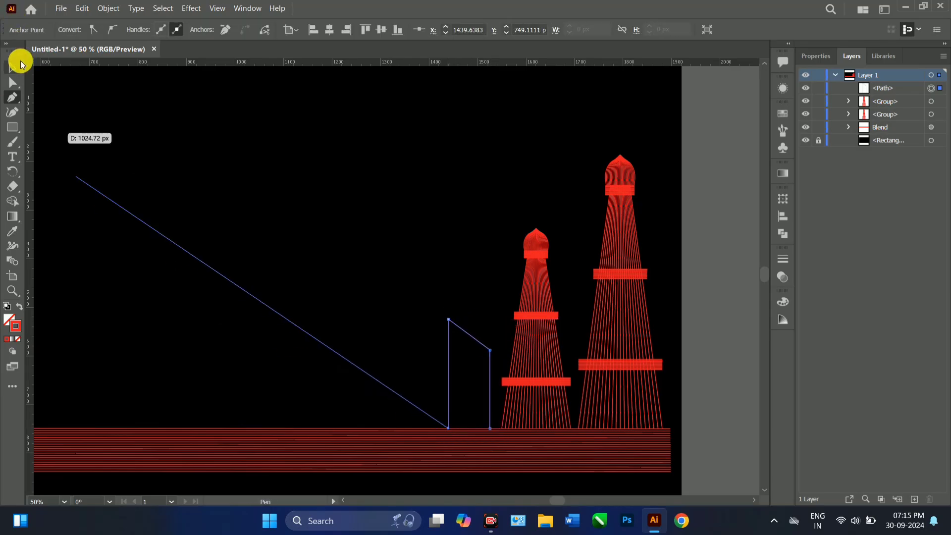
left_click(12, 67)
left_click_drag(449, 374, 441, 373)
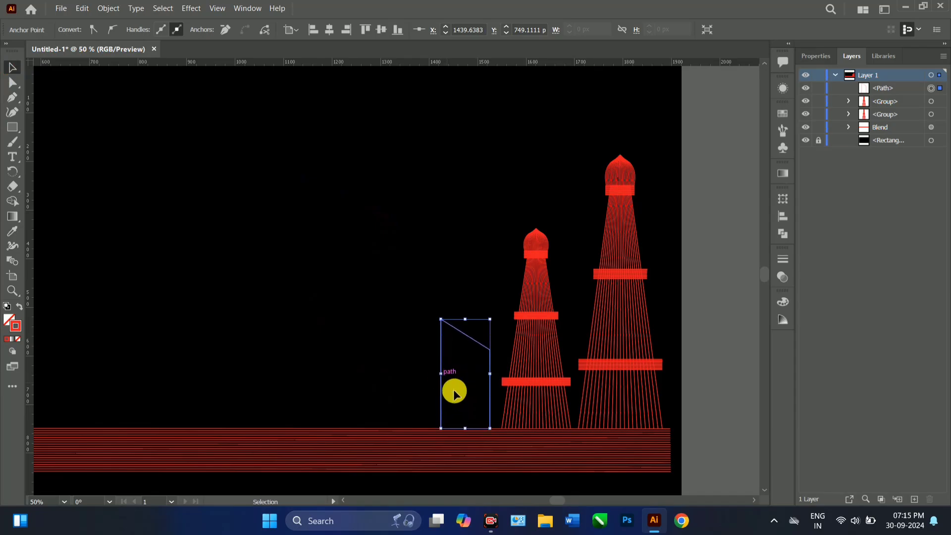
Duplicate the slanted frame outline and scale the copy down so it sits inset within the original.
key("ctrl+c")
key("ctrl+f")
left_click(13, 68)
left_click(476, 375)
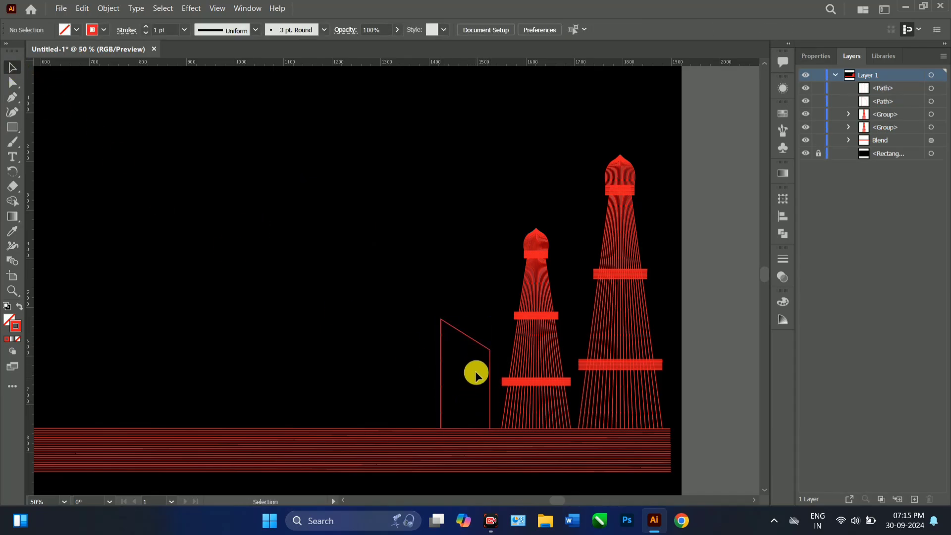
left_click_drag(493, 365, 490, 365)
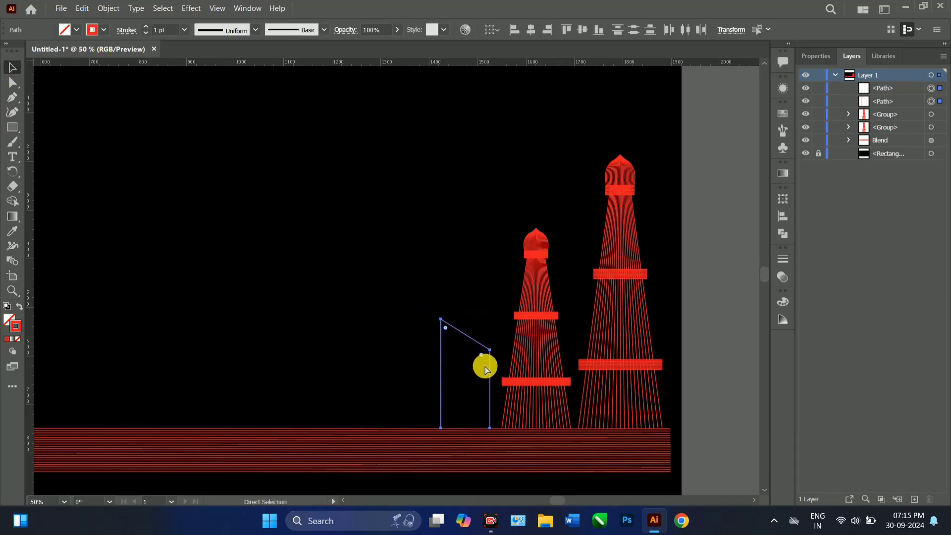
left_click(489, 429, "shift")
mouse_move(485, 417)
left_mouse_down()
mouse_move(467, 412)
mouse_move(472, 422)
left_mouse_up()
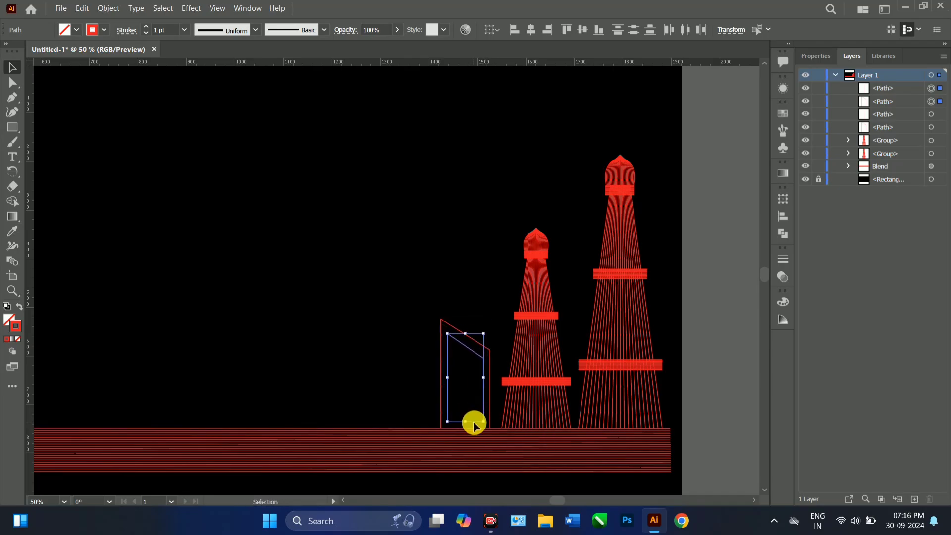
left_click(471, 386)
left_click_drag(420, 309, 437, 352)
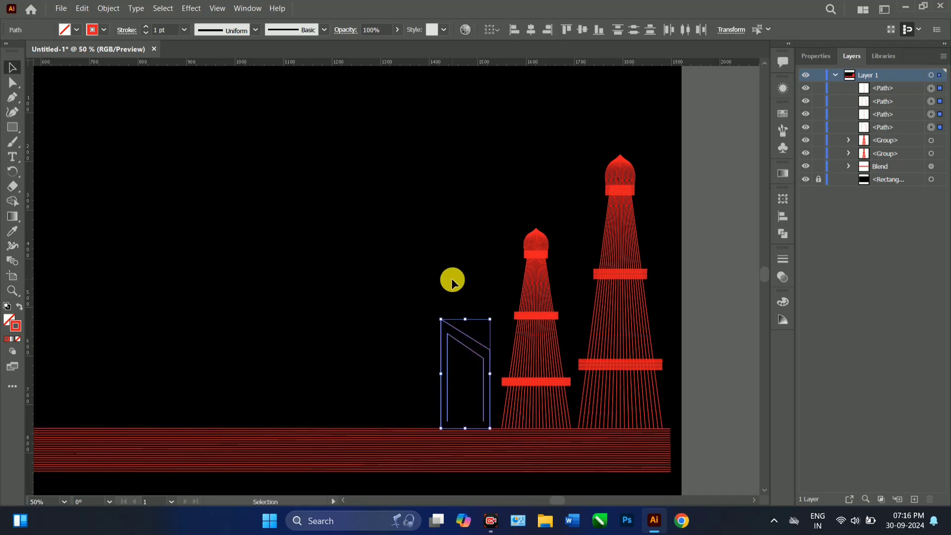
left_click(108, 8)
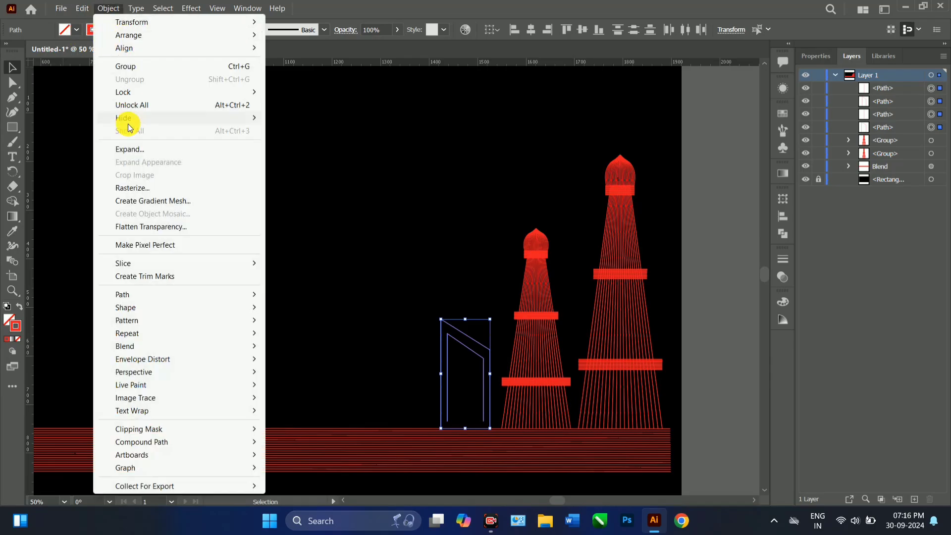
mouse_move(174, 346)
key("ctrl+z")
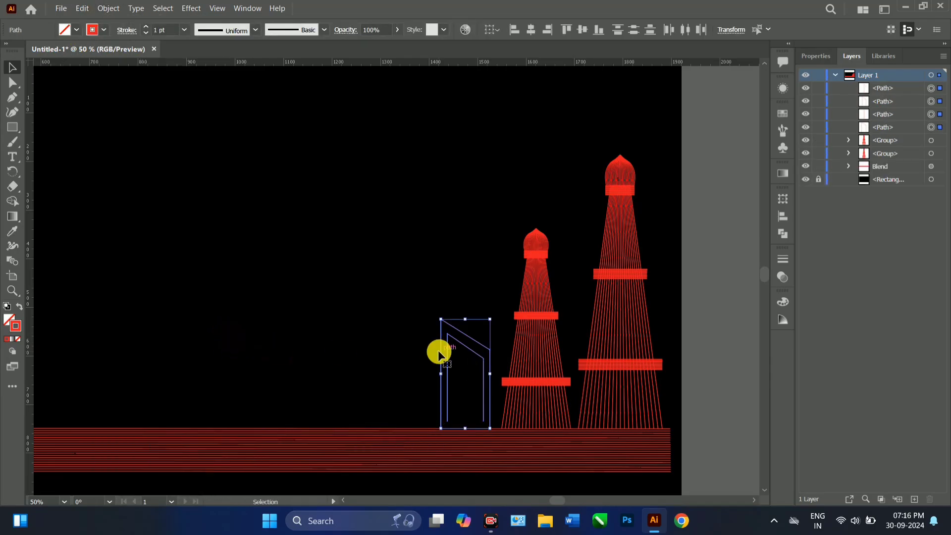
Delete the two duplicate frame paths, keeping one outer and one inner outline.
left_click_drag(447, 309, 480, 363)
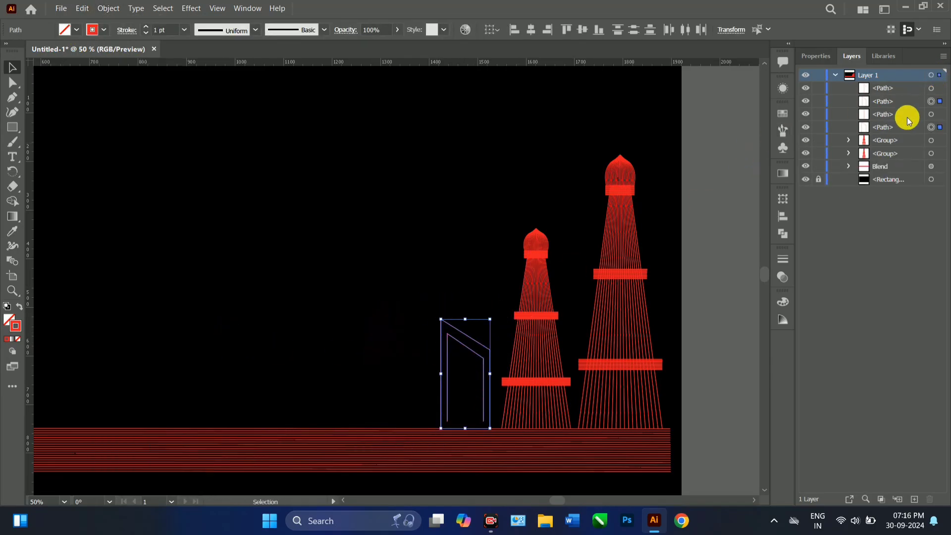
left_click(931, 115)
key("Delete")
left_click(931, 88)
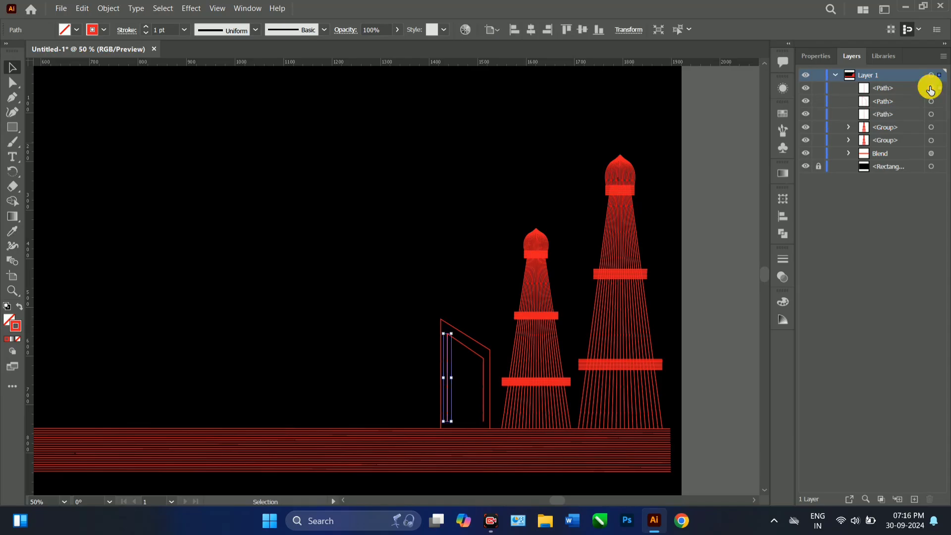
key("Delete")
Blend the outer and inner outlines of the slanted frame.
left_click_drag(425, 305, 490, 380)
left_click(108, 9)
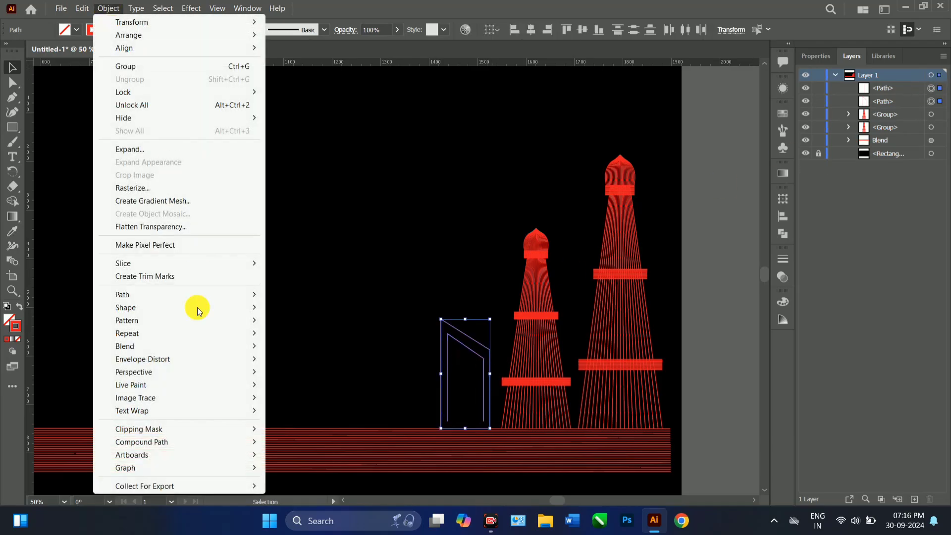
mouse_move(163, 346)
left_click(287, 347)
Set the slanted frame blend's spacing to Specified Steps with 5 steps.
double_click(12, 260)
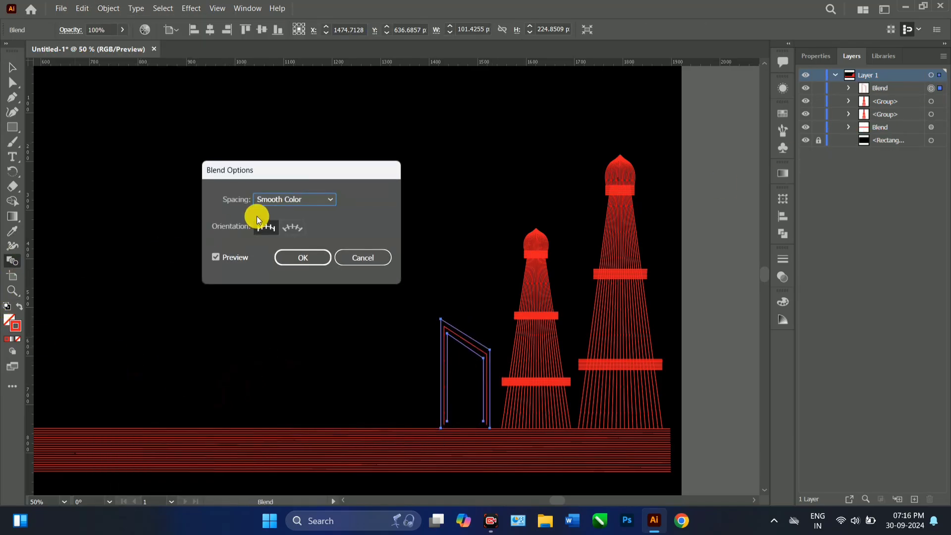
left_click(304, 227)
left_click(378, 207)
left_click(216, 258)
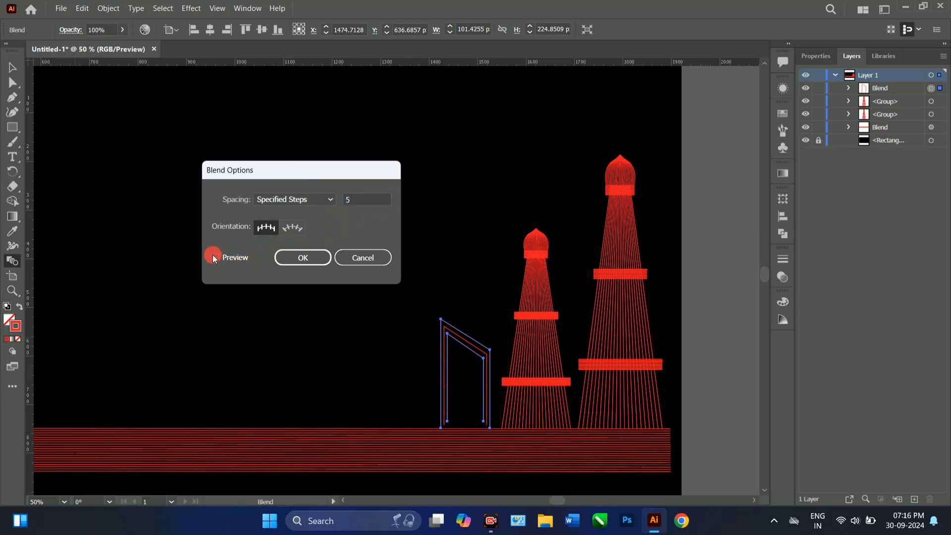
left_click(216, 258)
left_click(295, 259)
left_click(14, 71)
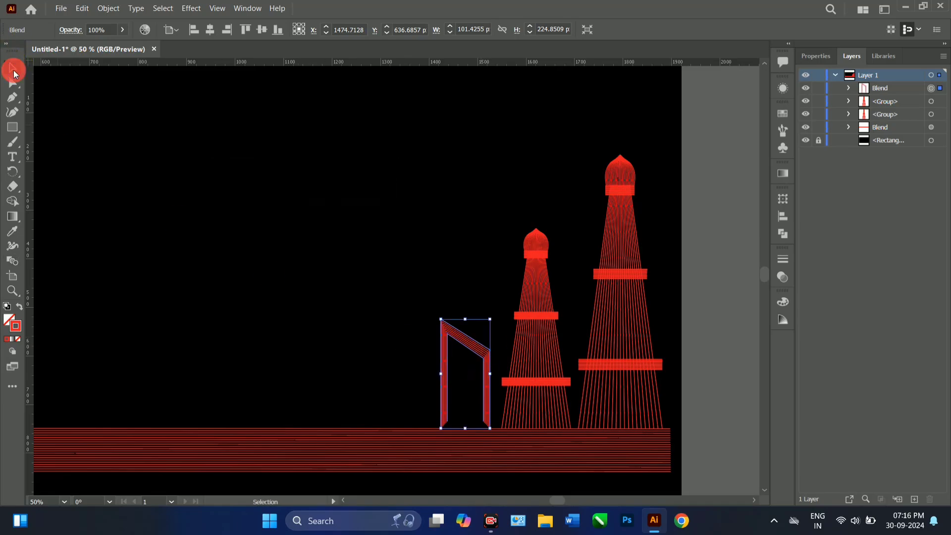
left_click(614, 169)
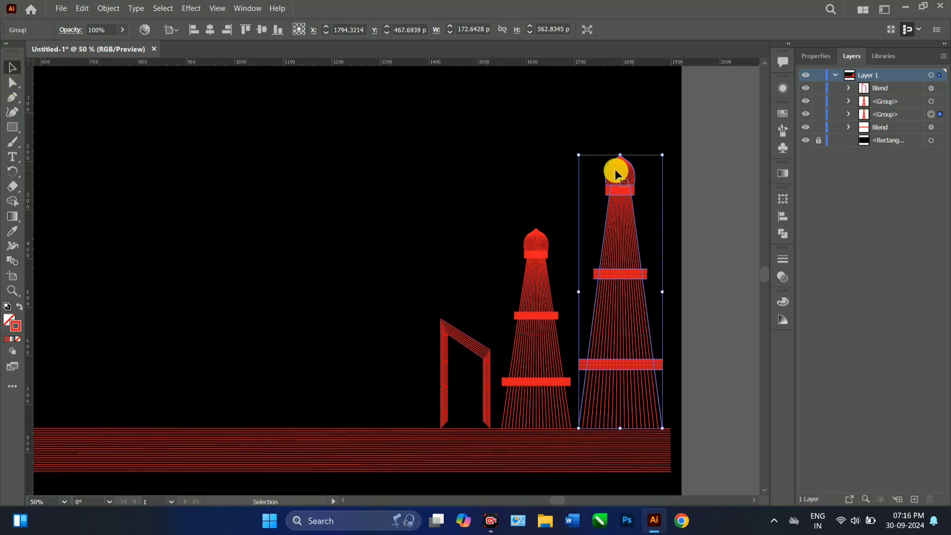
right_click(614, 169)
left_click(655, 291)
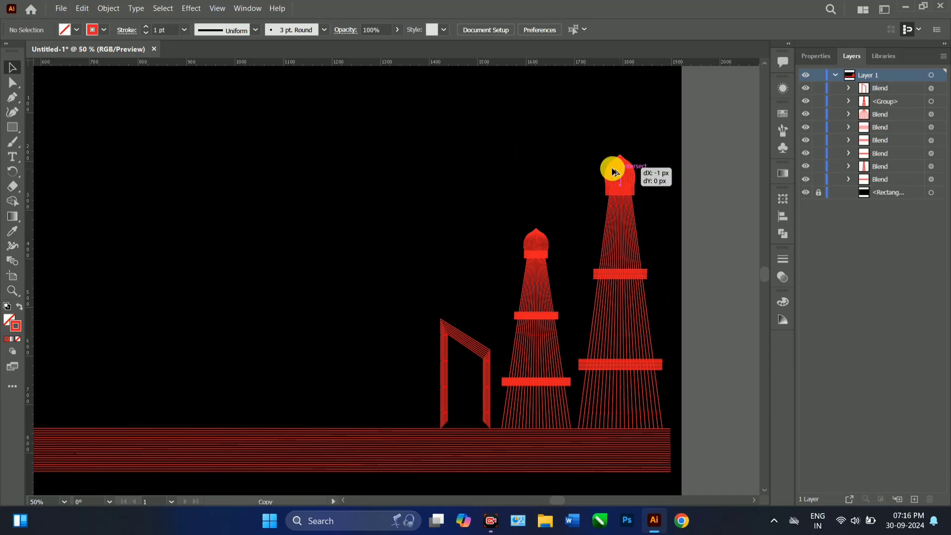
left_click_drag(613, 171, 379, 187)
left_click_drag(676, 397, 673, 415)
key("a")
key("ctrl+g")
key("v")
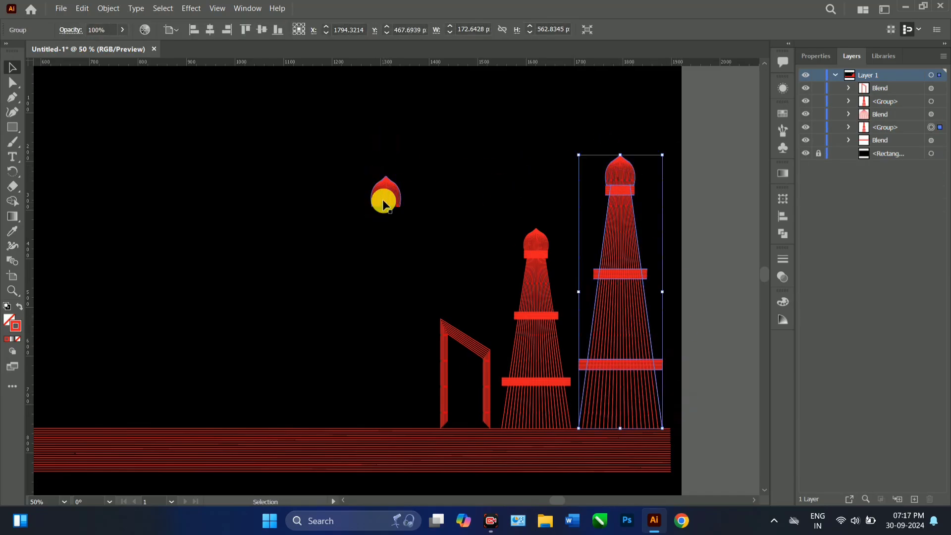
left_click(382, 193)
key("Delete")
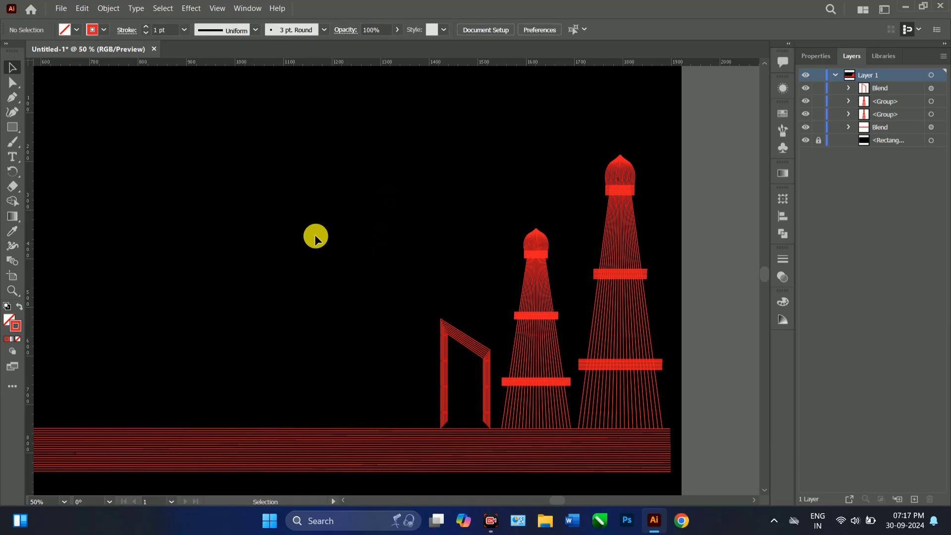
Draw half of a pointed arch window inside the frame, a curve running into a vertical line, about 14 px wide and 51 px tall.
left_click(22, 100)
key("ctrl+equal")
key("ctrl+equal")
left_click_drag(590, 333, 397, 84)
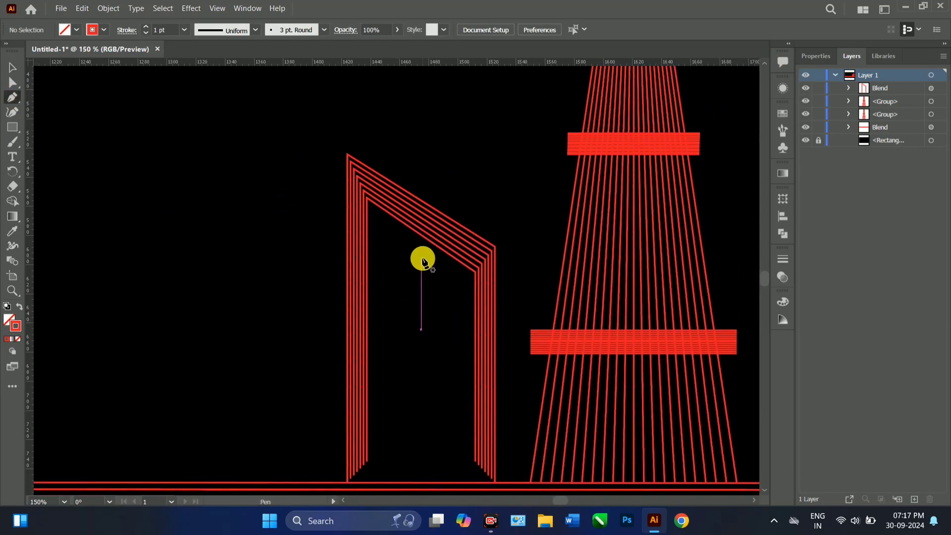
mouse_move(441, 286)
left_mouse_down()
mouse_move(446, 317)
mouse_move(441, 300)
left_mouse_up()
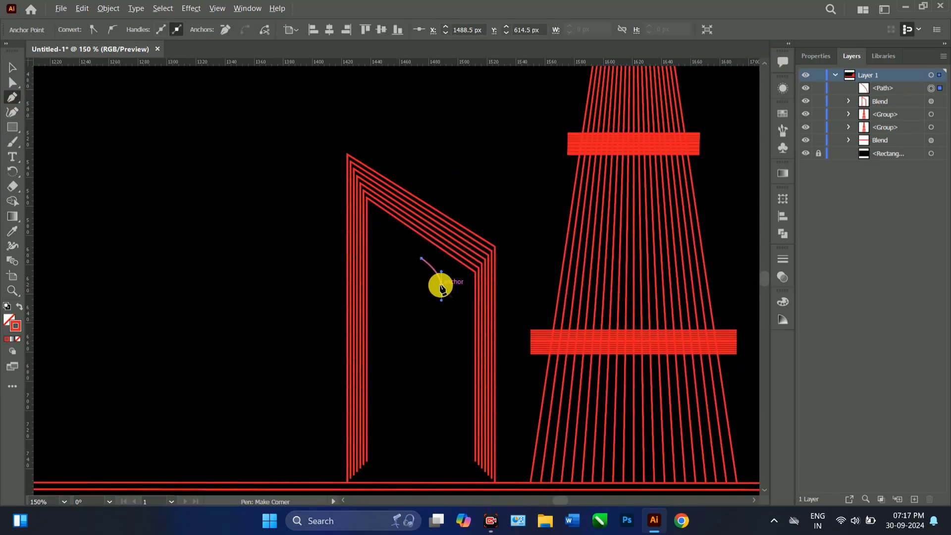
left_click(442, 286)
left_click(442, 329)
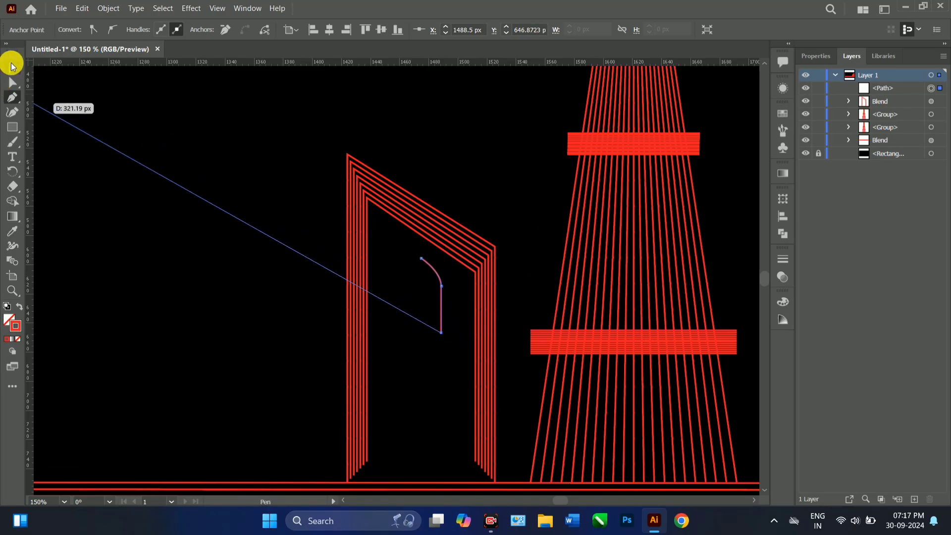
left_click(13, 67)
Reflect a copy of the half arch across the vertical axis and join it to the original at the peak to complete the window outline.
left_click(392, 265)
left_click(442, 297)
right_click(444, 296)
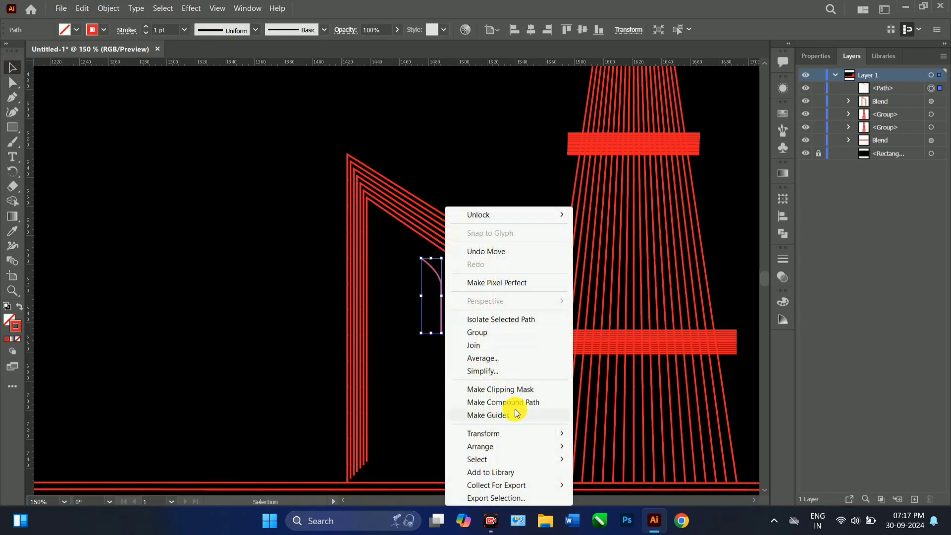
mouse_move(483, 433)
left_click(607, 369)
left_click(566, 283)
left_click_drag(415, 309, 396, 317)
mouse_move(394, 255)
left_mouse_down()
mouse_move(435, 289)
mouse_move(408, 284)
mouse_move(391, 266)
left_mouse_up()
key("ctrl+z")
Blend the two halves of the arched window outline.
left_click(105, 8)
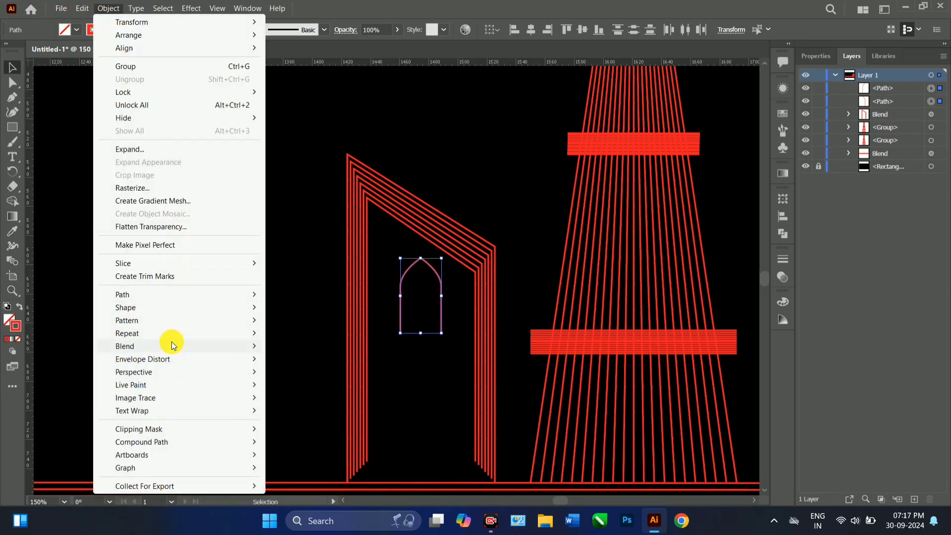
mouse_move(170, 346)
left_click(291, 344)
Set the arched window blend's spacing to Specified Steps with 10 steps.
double_click(10, 259)
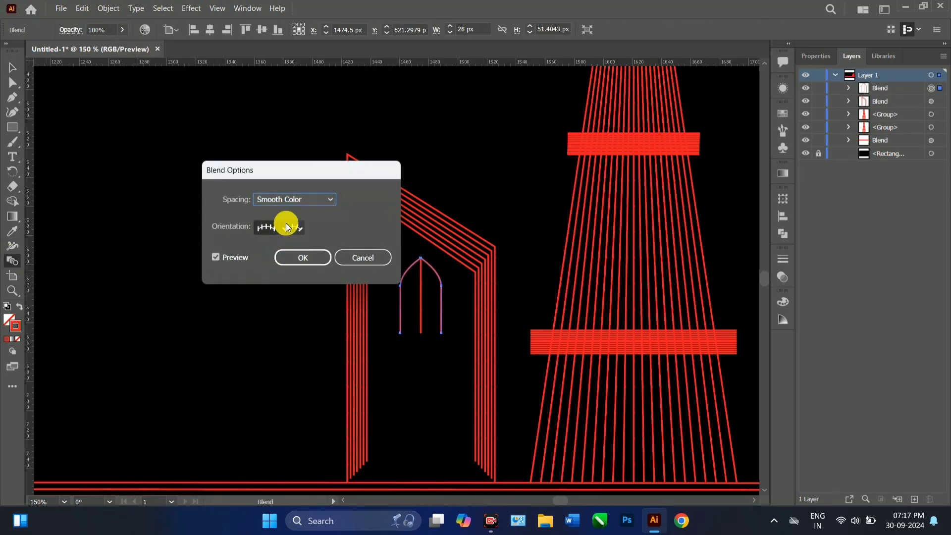
left_click(308, 227)
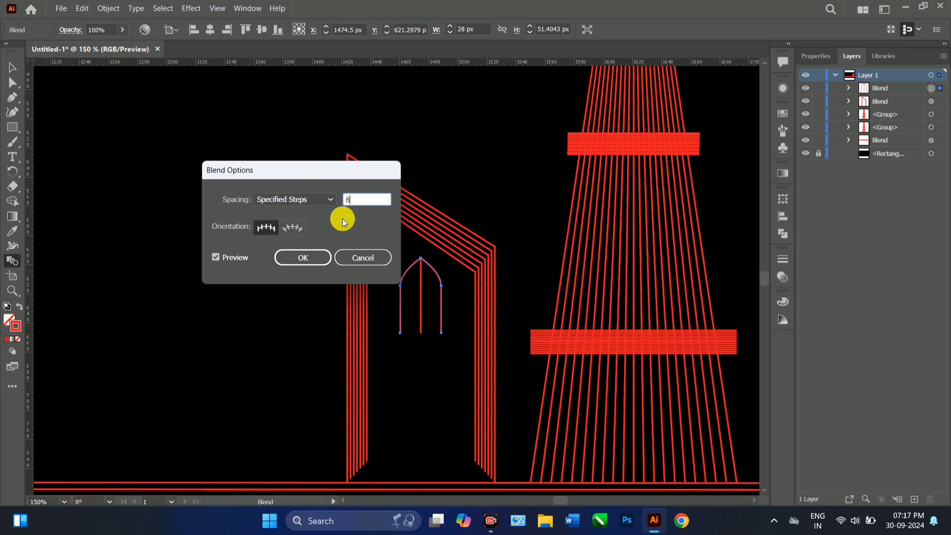
left_click(216, 257)
left_click(215, 257)
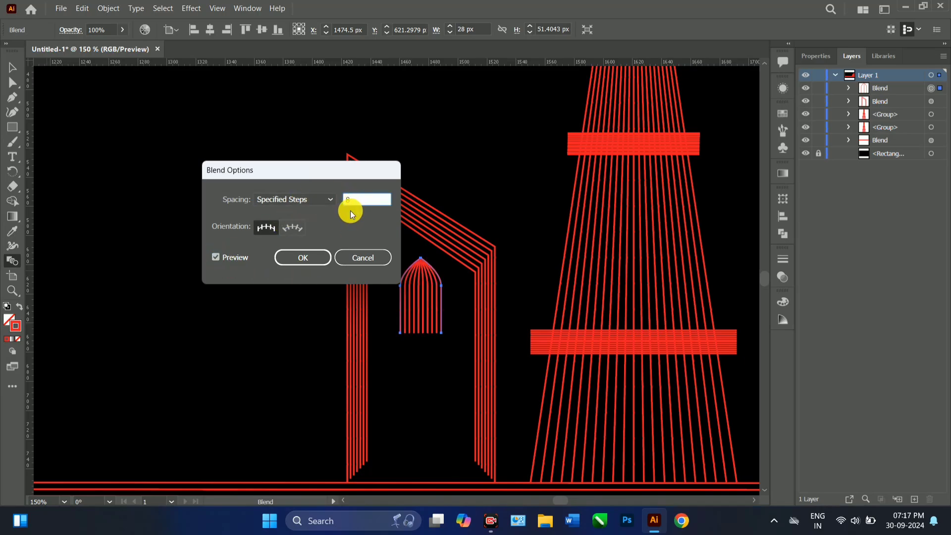
type("10")
left_click(215, 257)
left_click(215, 256)
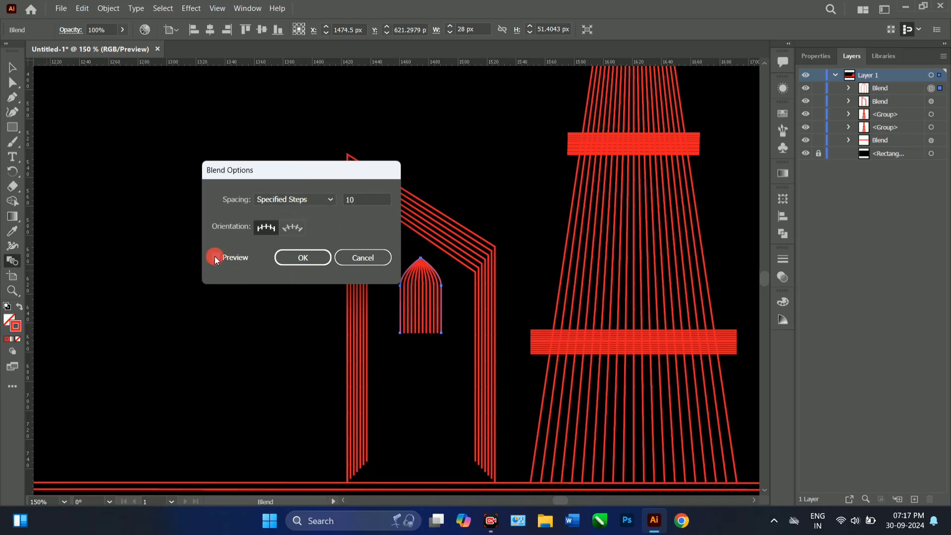
left_click(296, 256)
Widen the arched window to about 36.5 px and place a copy directly below it inside the frame.
left_click(13, 67)
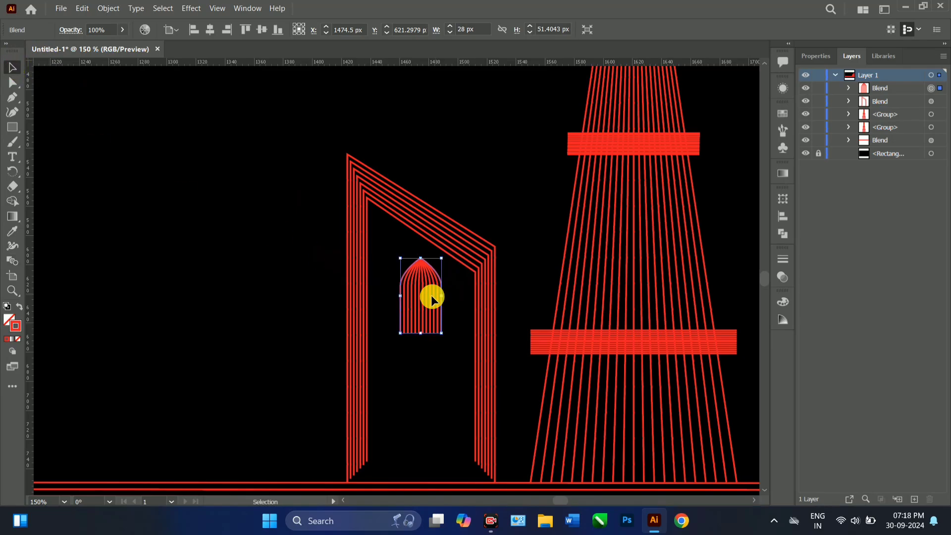
left_click_drag(400, 296, 449, 306)
left_click_drag(425, 266, 425, 365)
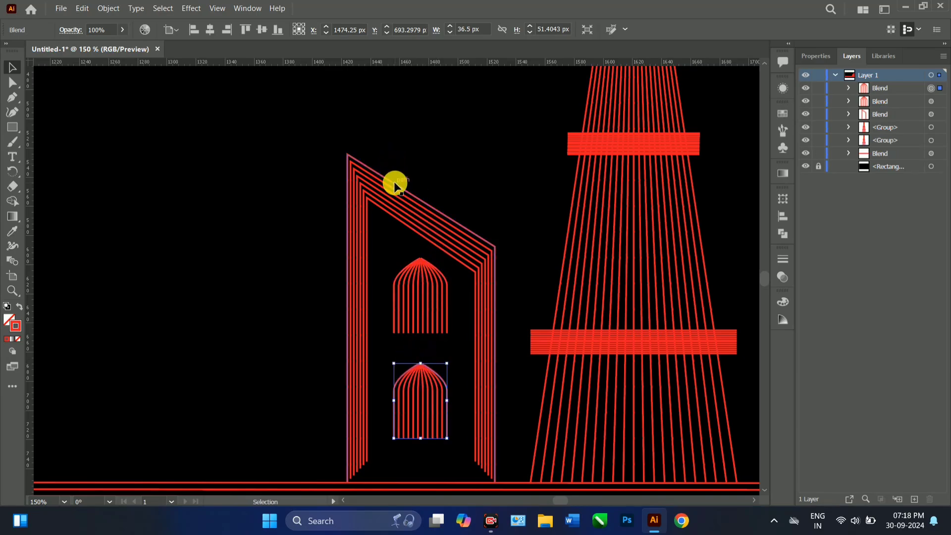
Draw an open-bottomed rectangular frame about 150 px wide and 265 px tall beside the slanted frame, standing on the deck.
key("ctrl+minus")
left_click_drag(435, 243, 579, 338)
left_click(13, 99)
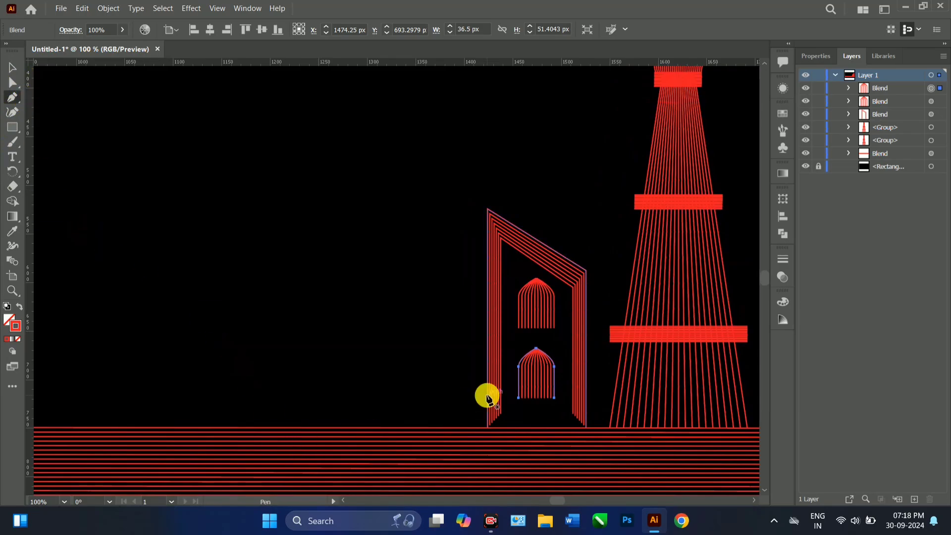
left_click(474, 427)
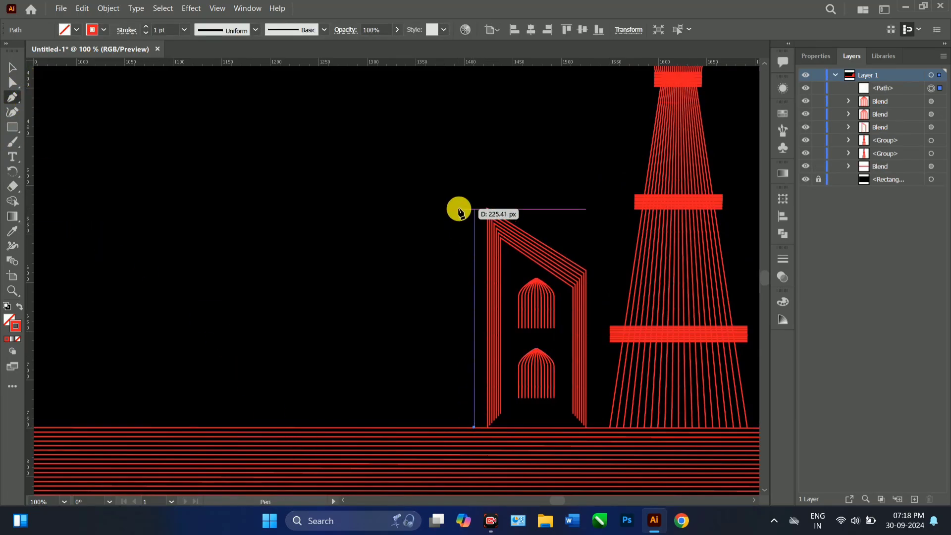
left_click(474, 169)
left_click(329, 170)
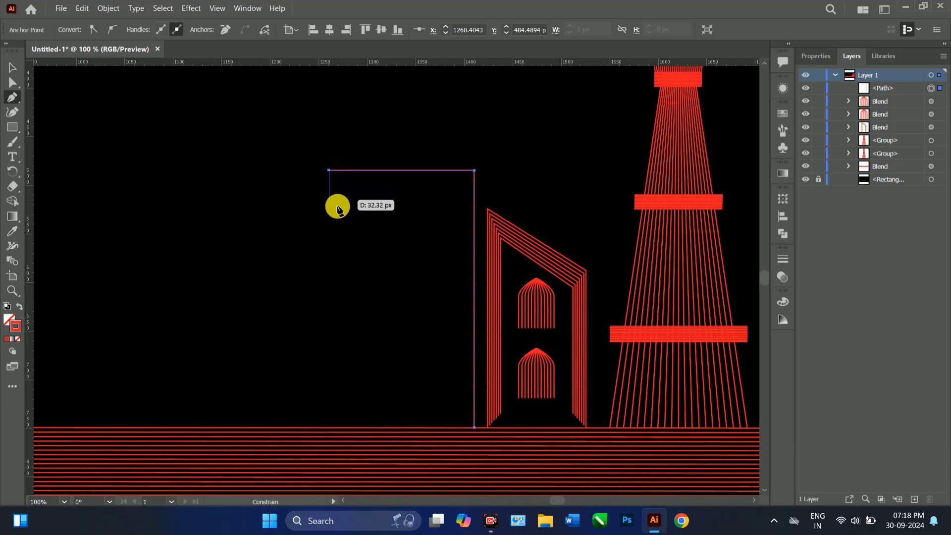
left_click(329, 427)
key("v")
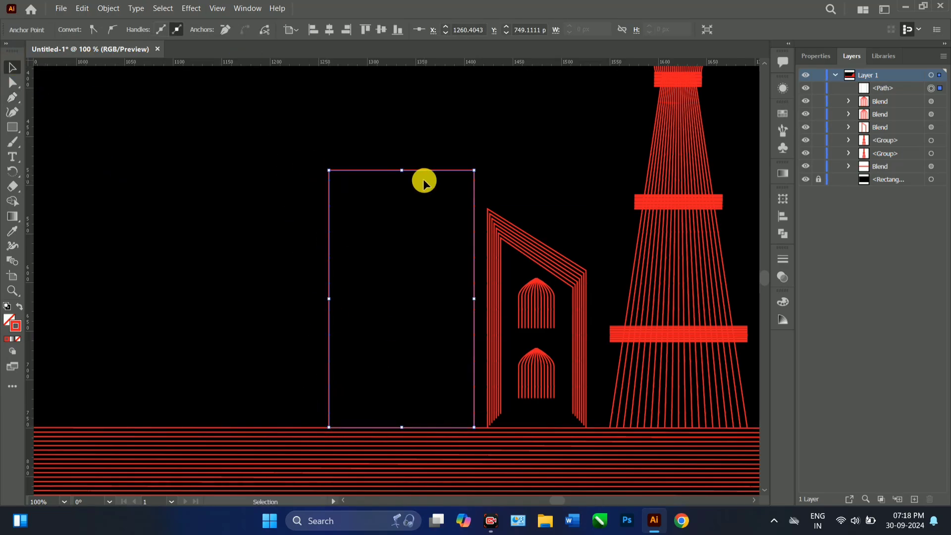
Duplicate the rectangular frame in place, scale the copy down inside the original and extend its upper edge slightly upward.
key("ctrl+c")
key("ctrl+f")
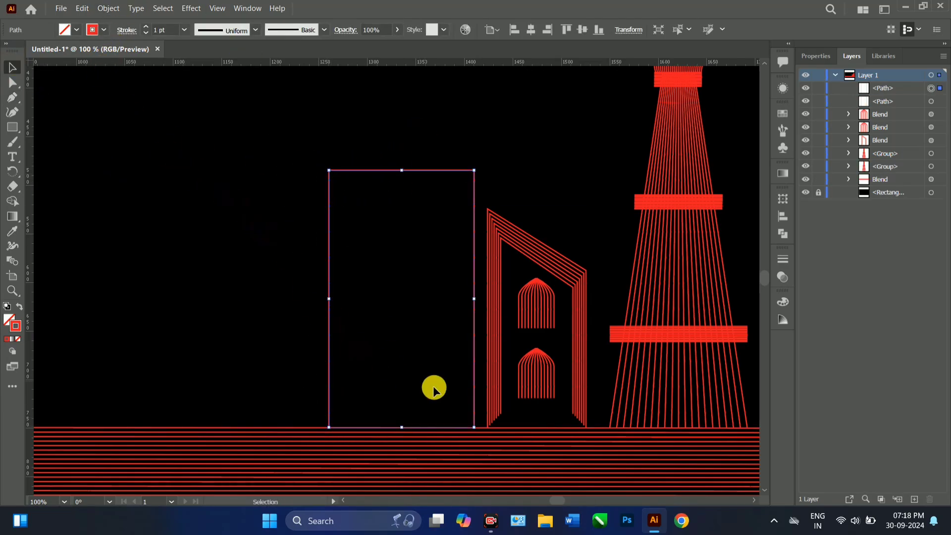
left_click_drag(473, 427, 402, 412)
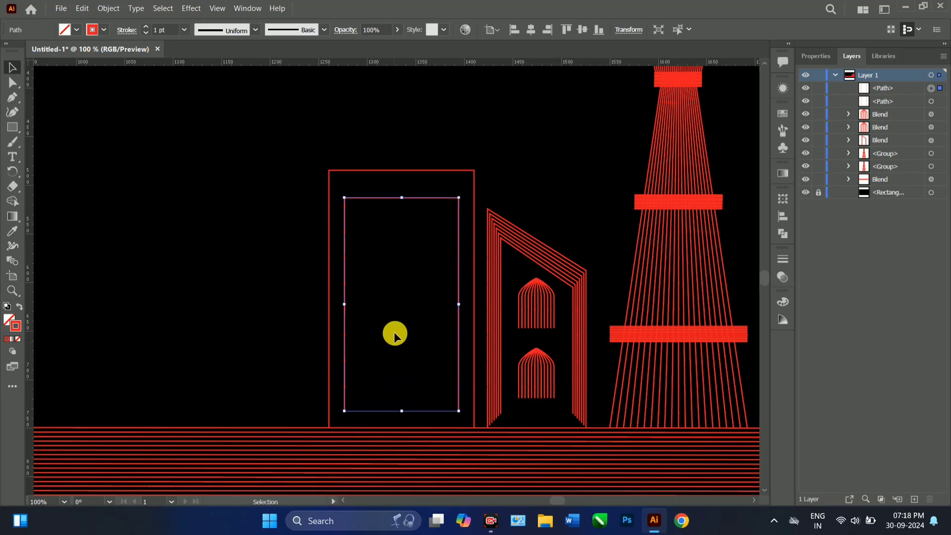
left_click_drag(399, 198, 399, 191)
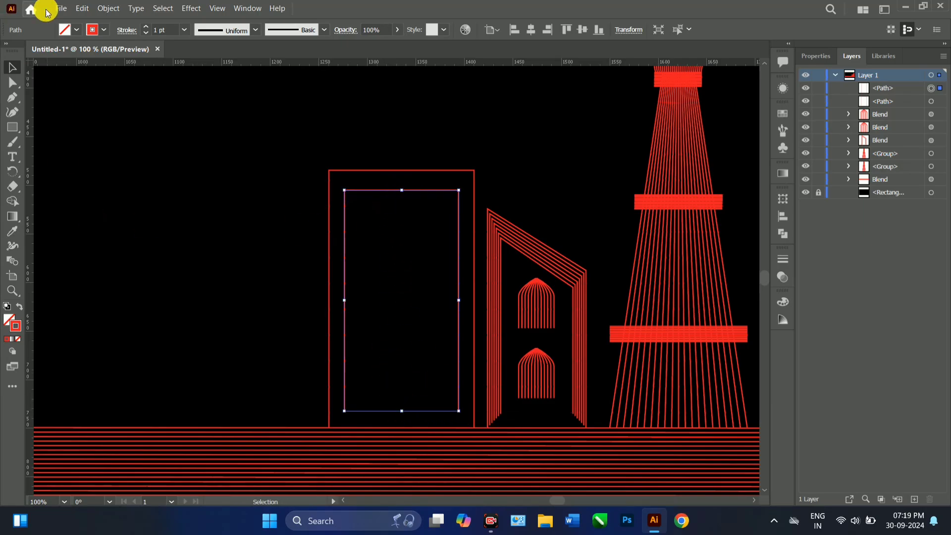
Blend the outer and inner rectangular frame outlines.
left_click_drag(305, 151, 365, 227)
left_click(109, 9)
mouse_move(134, 346)
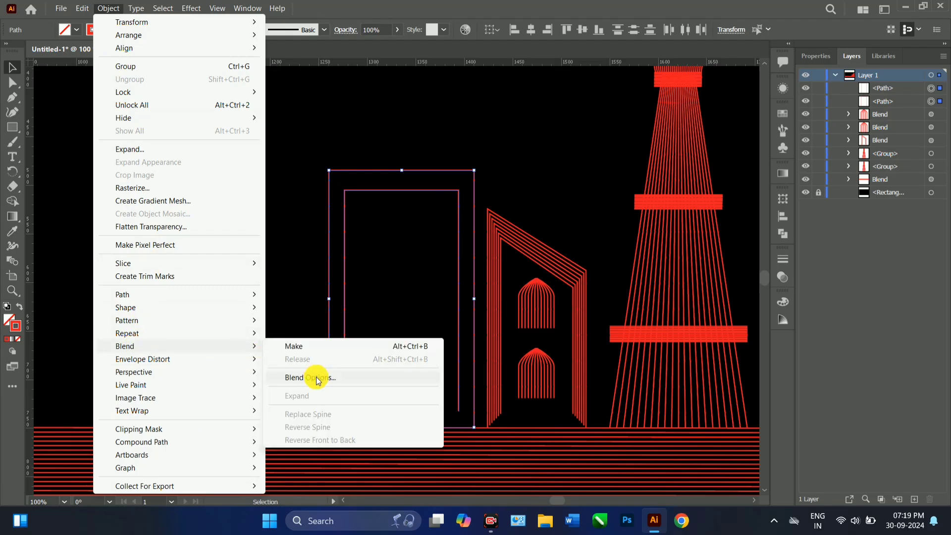
left_click(300, 347)
Set the rectangular frame blend's spacing to Specified Steps with 8 steps.
double_click(8, 268)
left_click(310, 204)
left_click(310, 229)
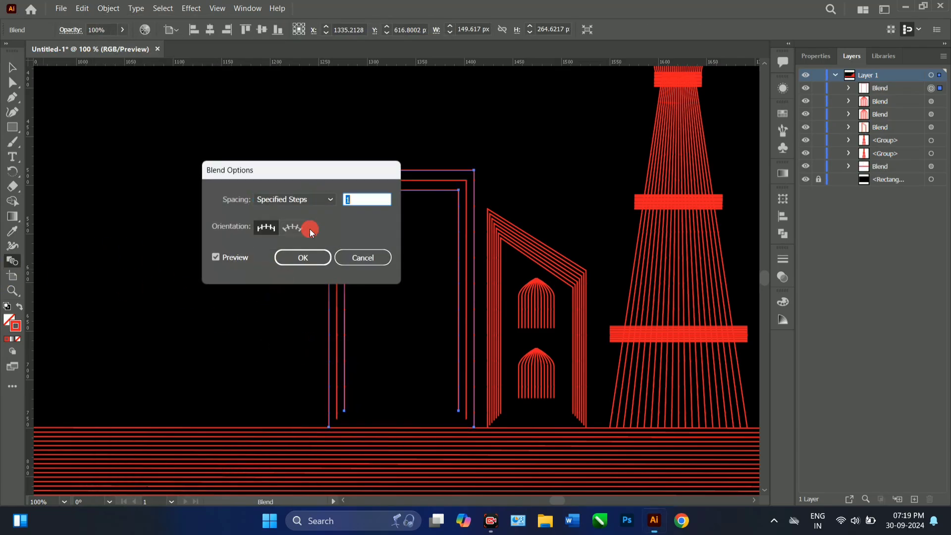
left_click(216, 257)
left_click(362, 199)
key("BackSpace")
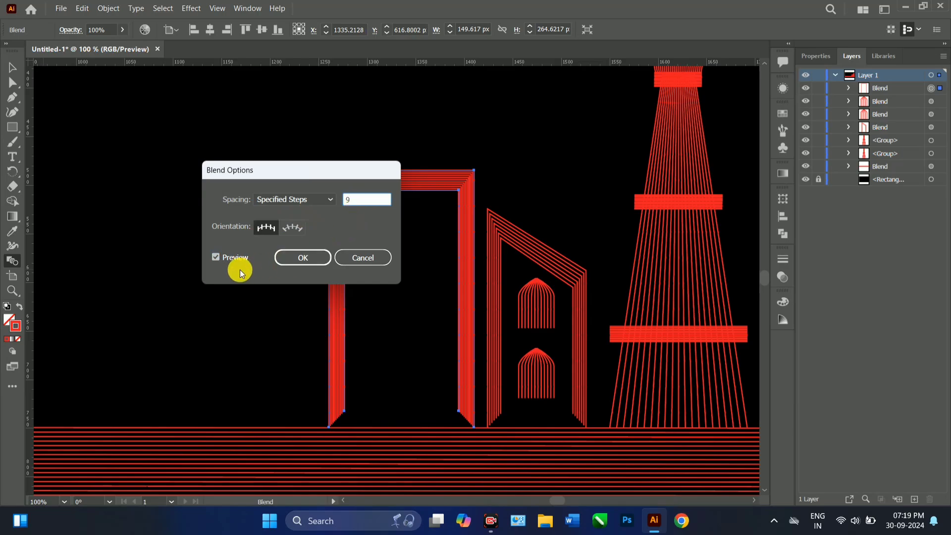
left_click(216, 256)
left_click(216, 256)
left_click(365, 198)
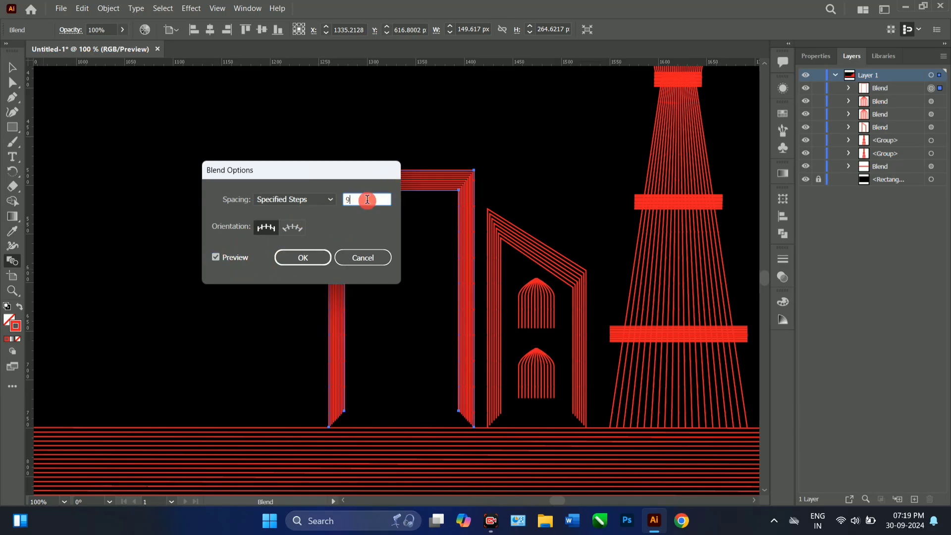
key("BackSpace")
type("8")
left_click(217, 256)
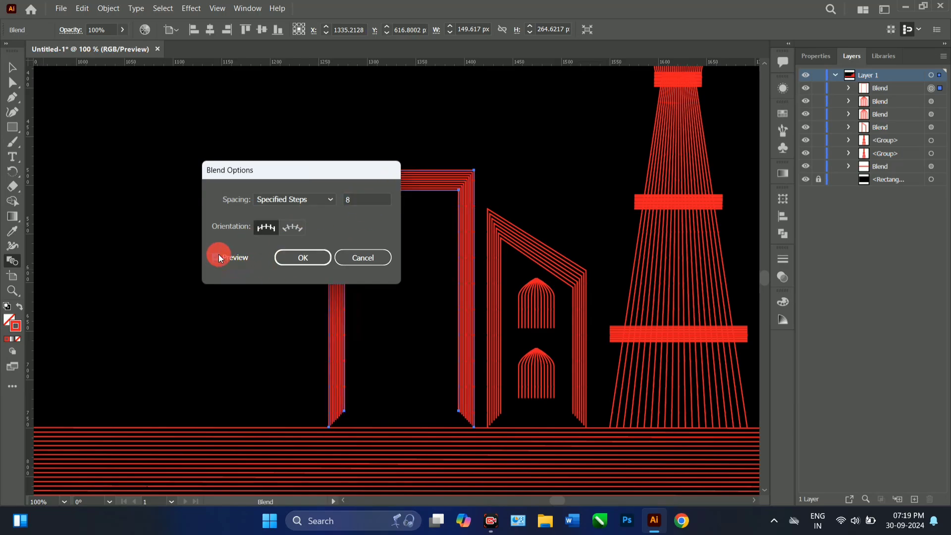
left_click(303, 257)
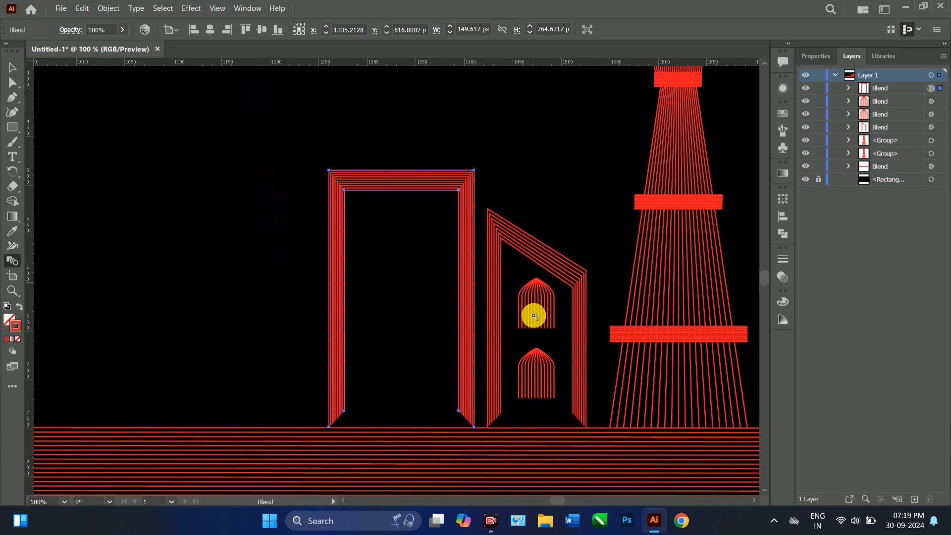
Place a copy of the upper arched window inside the upper part of the rectangular frame and widen it to 57 px.
left_click(17, 68)
left_click(546, 314)
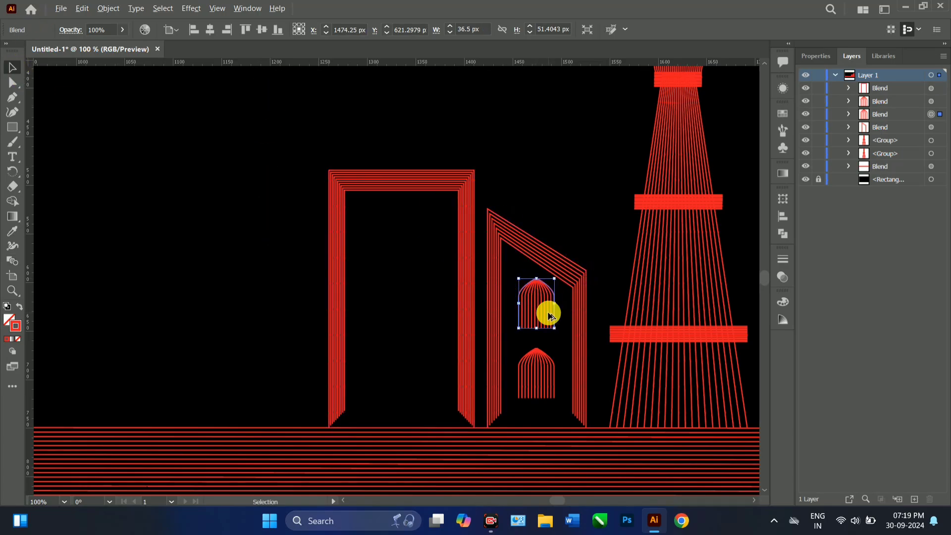
left_click_drag(547, 315, 429, 233)
Set the widened arched window's blend to 16 specified steps.
double_click(13, 261)
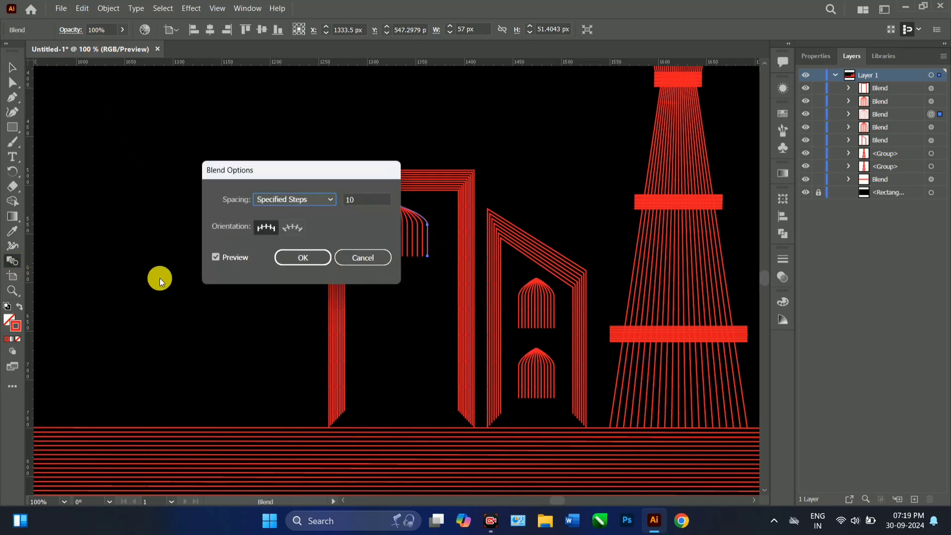
left_click(373, 199)
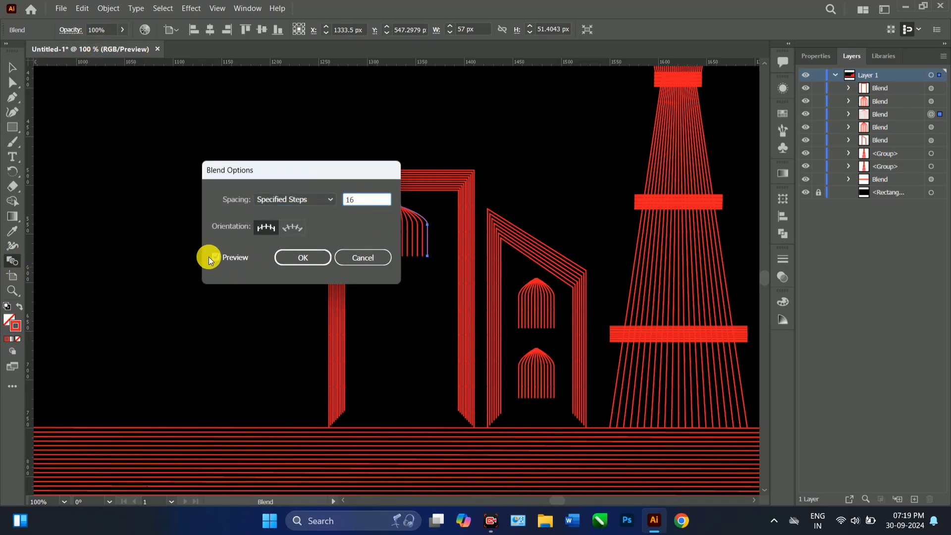
left_click(323, 259)
Stretch the wide arched window downward and place a copy of it directly below inside the rectangular frame.
left_click(10, 72)
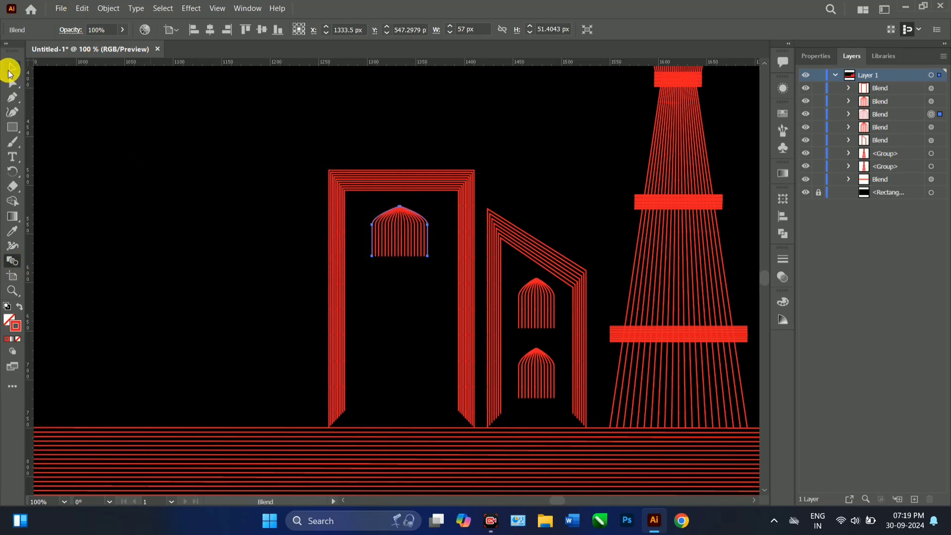
left_click_drag(400, 256, 409, 284)
left_click(404, 341)
left_click_drag(397, 230, 400, 315)
left_click(91, 111)
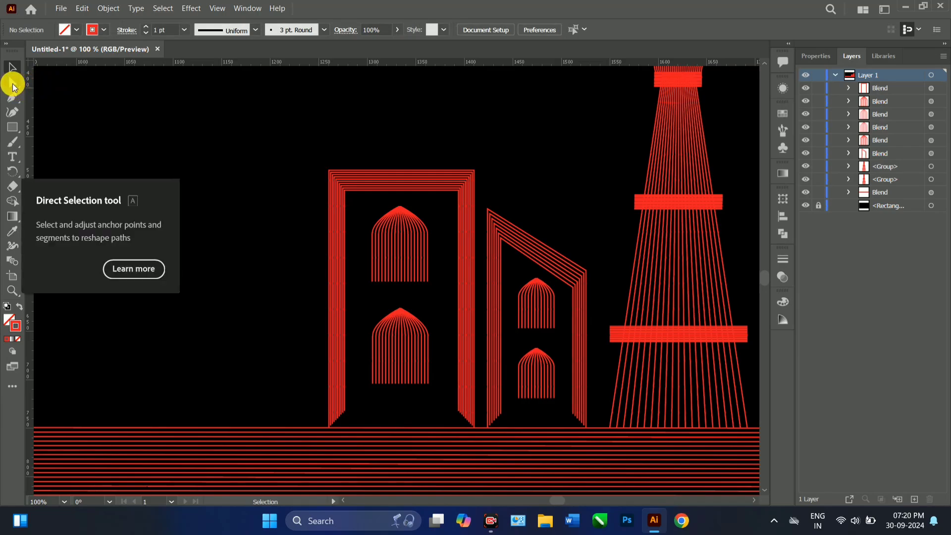
Draw a horizontal line about 138 px long along the rectangular frame's top edge, slightly inset from both corners.
left_click(12, 98)
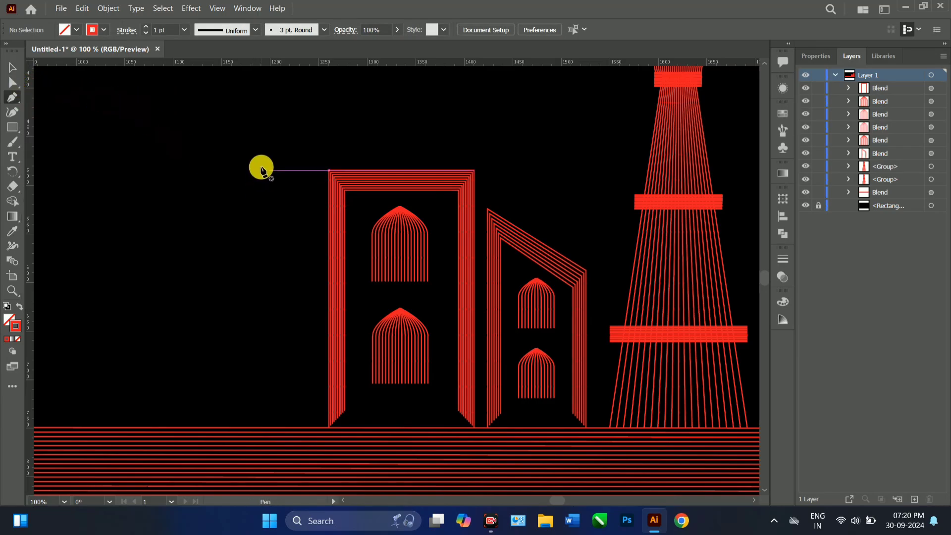
left_click(335, 170)
left_click(468, 170)
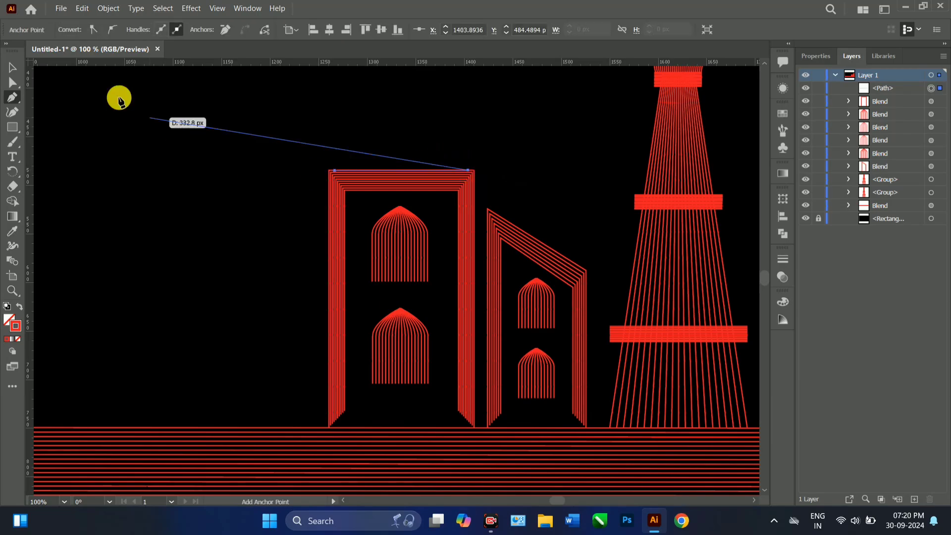
key("v")
Duplicate the horizontal line in place and move the copy 15 px straight up.
key("ctrl+c")
key("ctrl+f")
key("shift+Up")
key("shift+Up")
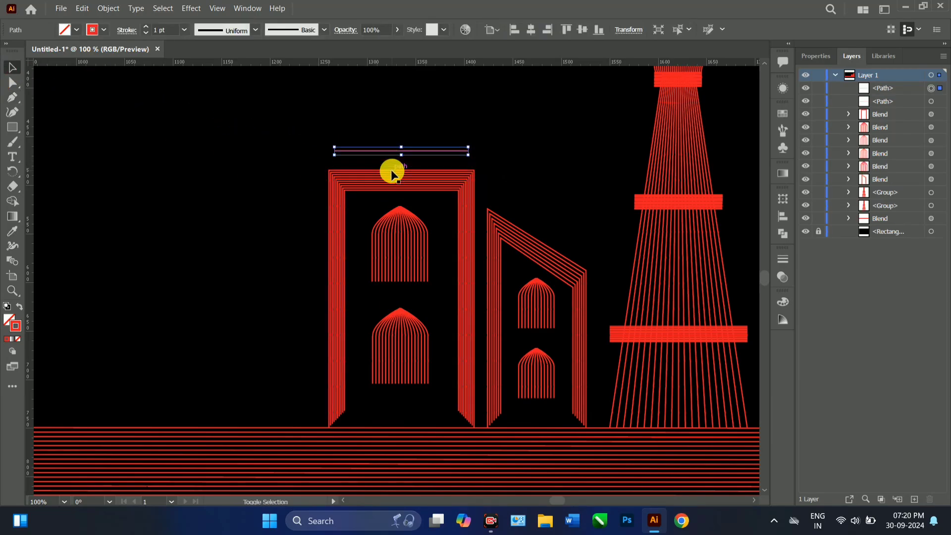
key("shift+Down")
key("Up")
key("Up")
key("Up")
key("Up")
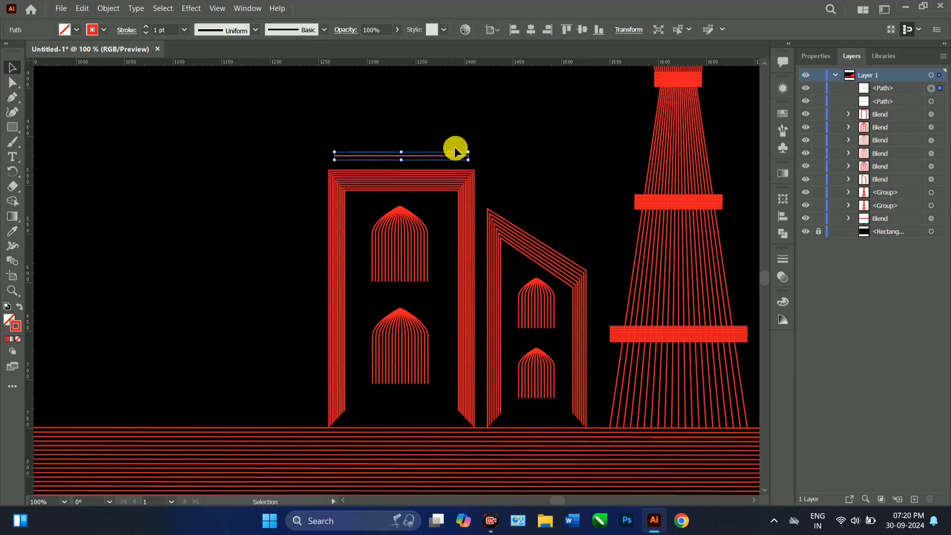
Blend the two horizontal lines above the rectangular frame.
left_click(453, 170, "shift")
left_click(108, 9)
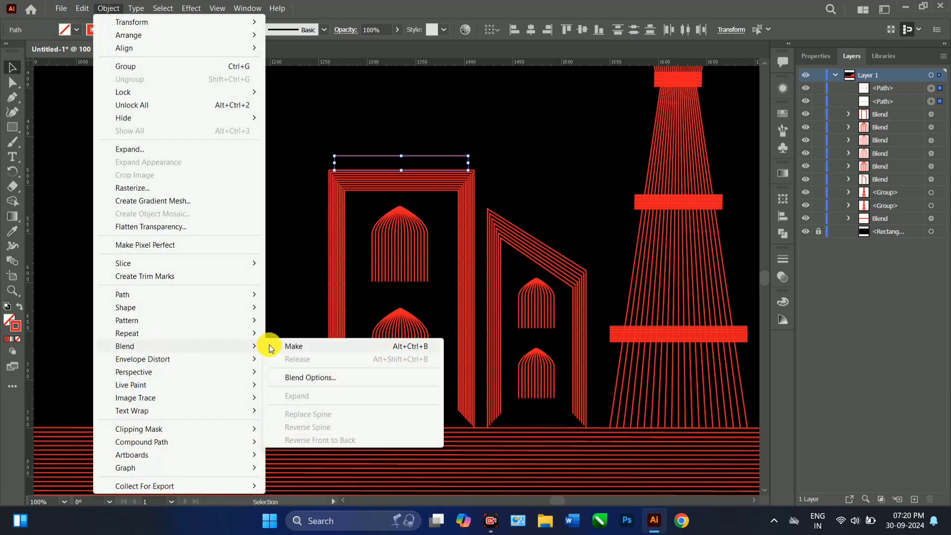
left_click(293, 344)
Set the horizontal line blend's spacing to Specified Steps with 8 steps.
double_click(13, 261)
left_click(287, 198)
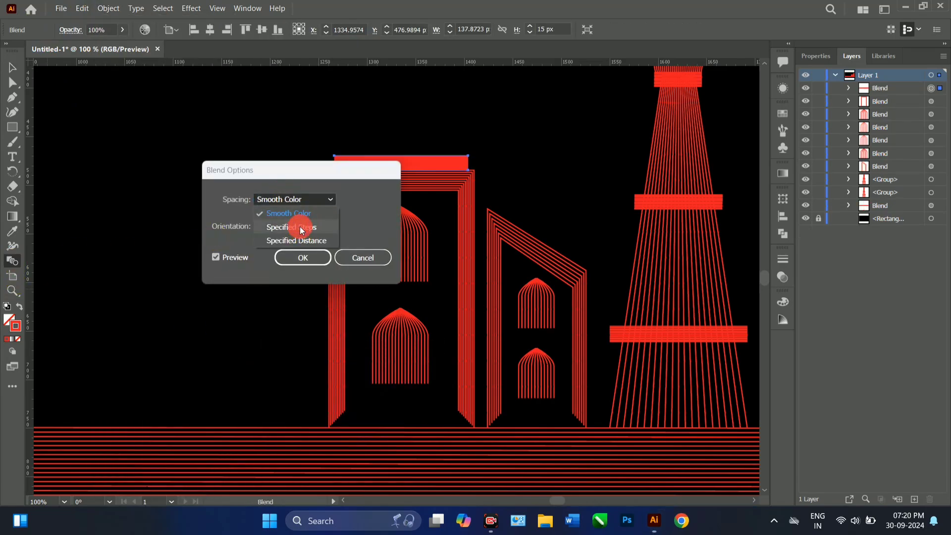
left_click(299, 227)
left_click(216, 257)
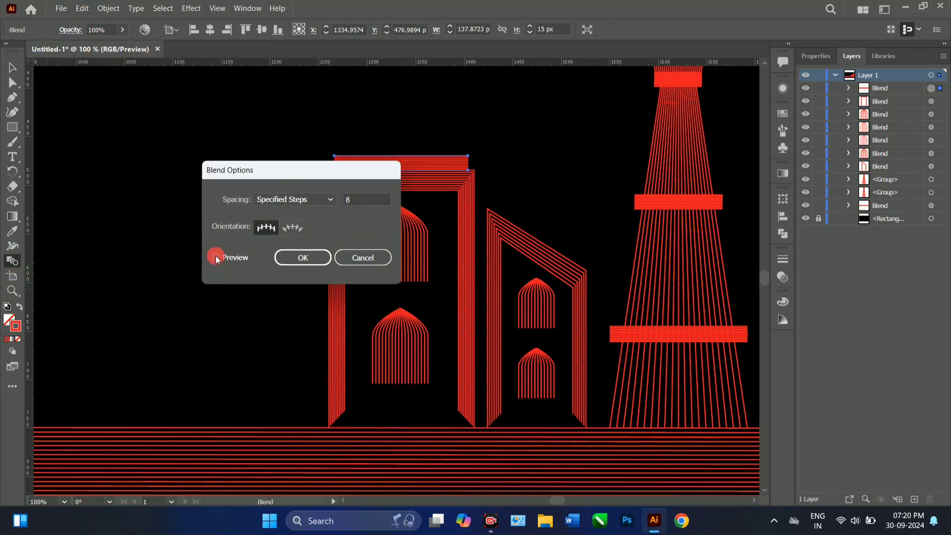
left_click(302, 258)
key("v")
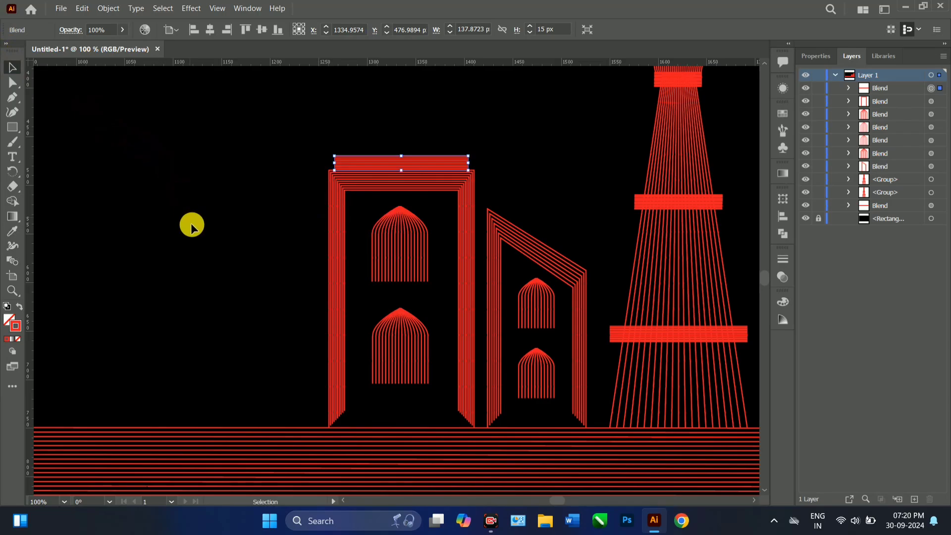
Draw the right half of a pointed dome outline from a central peak down to the band above the rectangular frame.
left_click_drag(206, 205, 203, 370)
left_click(12, 98)
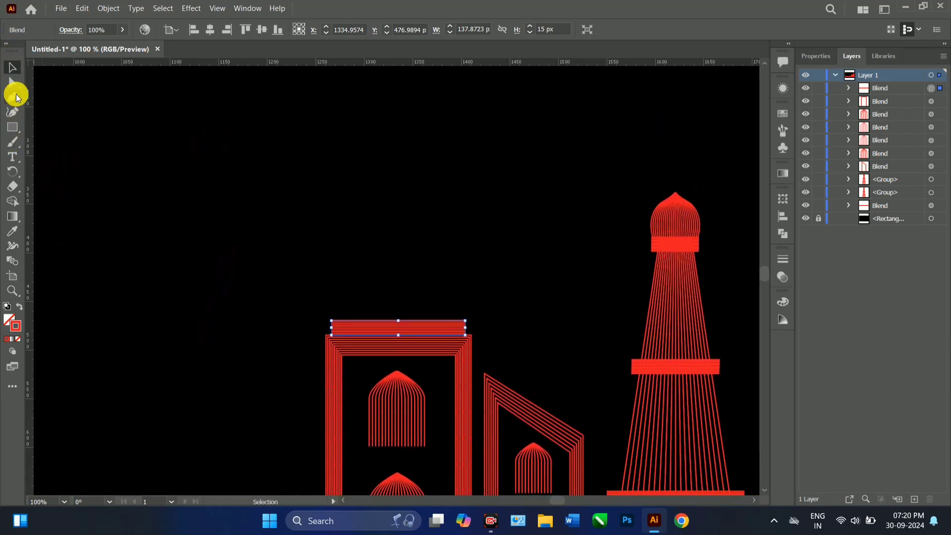
left_click(396, 223)
left_click(432, 245)
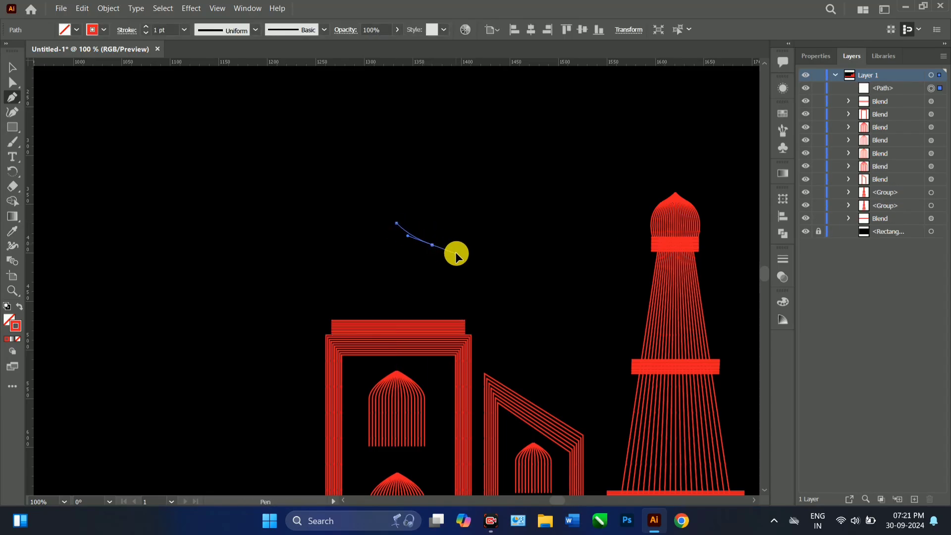
left_click(433, 245)
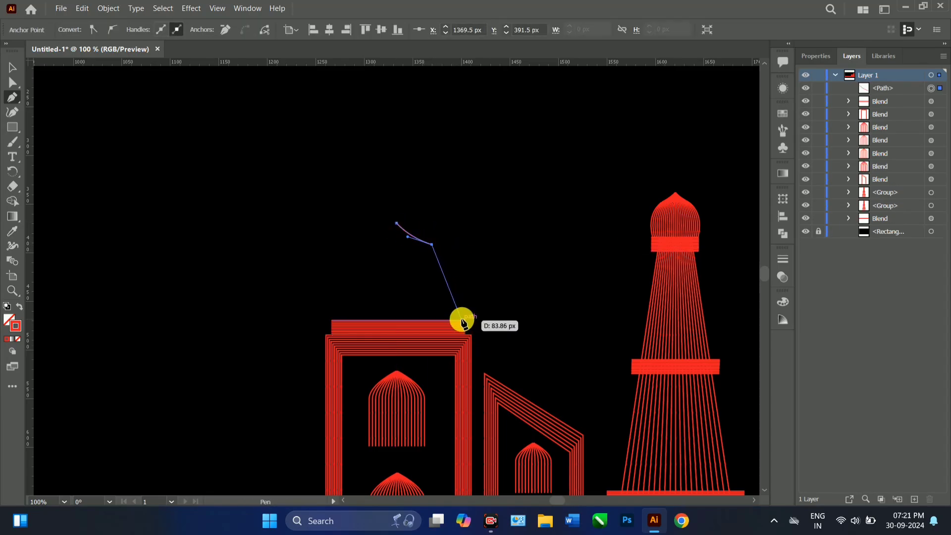
left_click_drag(462, 322, 456, 386)
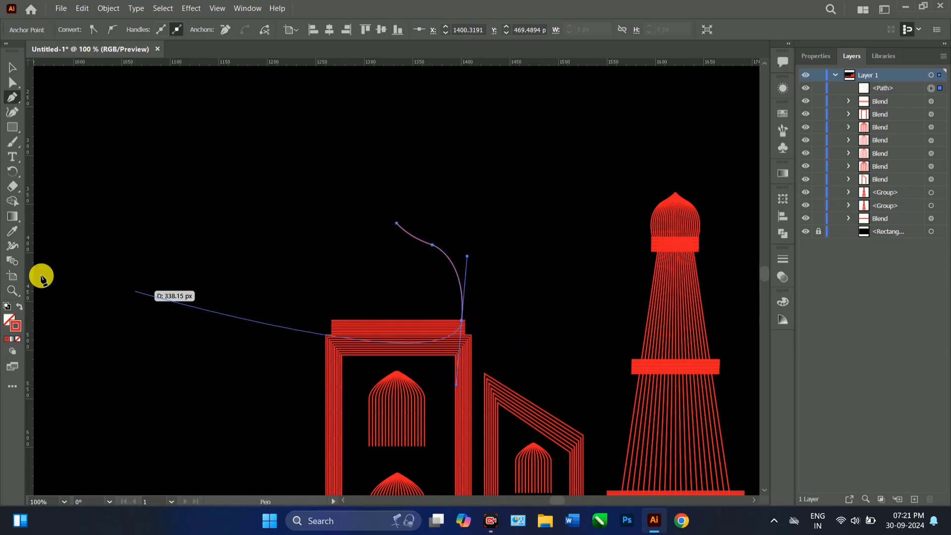
Shorten the base anchor's curve handle to refine the half dome's outer curve.
left_click(12, 67)
left_click(12, 83)
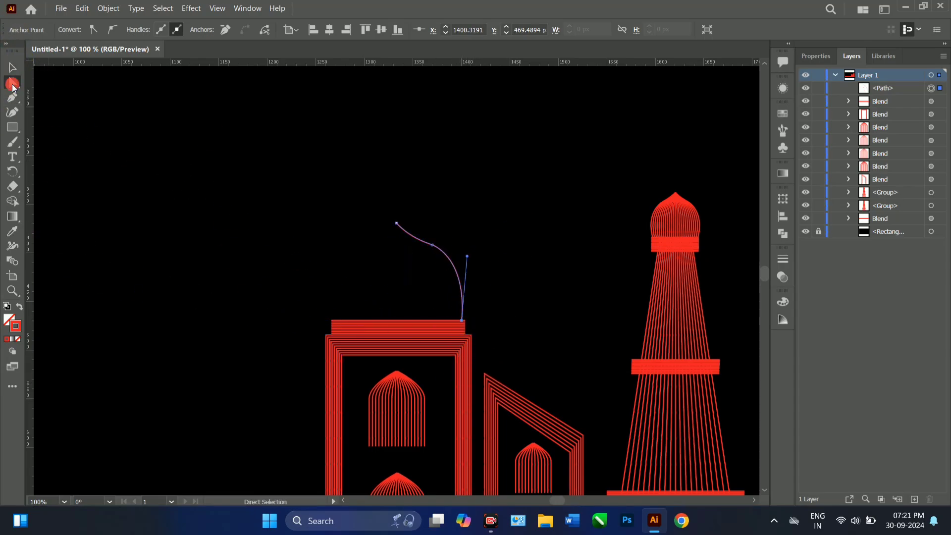
key("ctrl+plus")
left_click(366, 138)
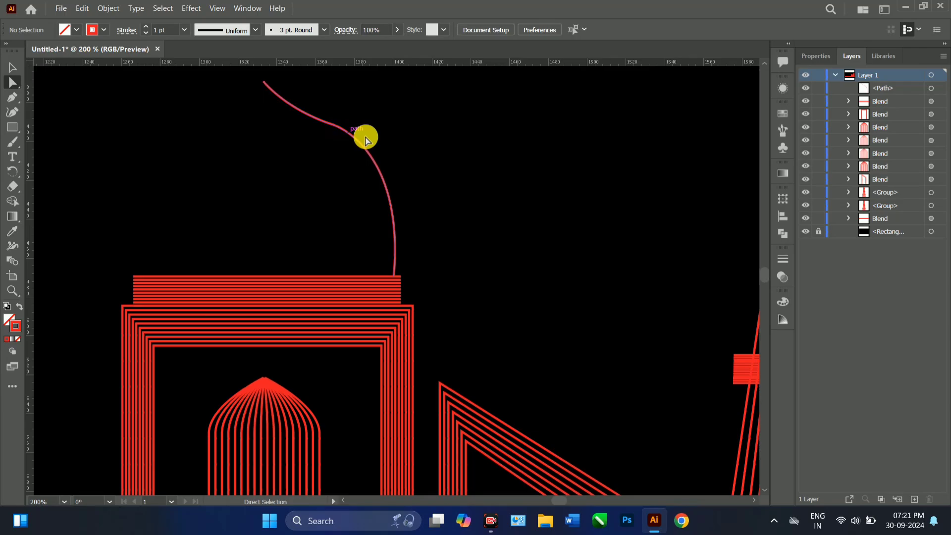
left_click(336, 130)
left_click_drag(407, 150, 408, 161)
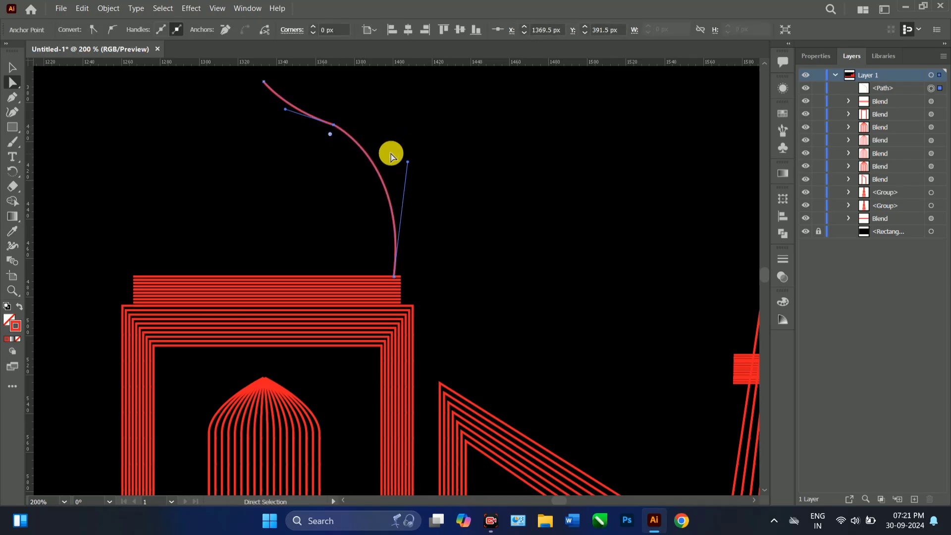
Reflect a copy of the half dome curve across the vertical axis.
left_click(17, 65)
right_click(369, 157)
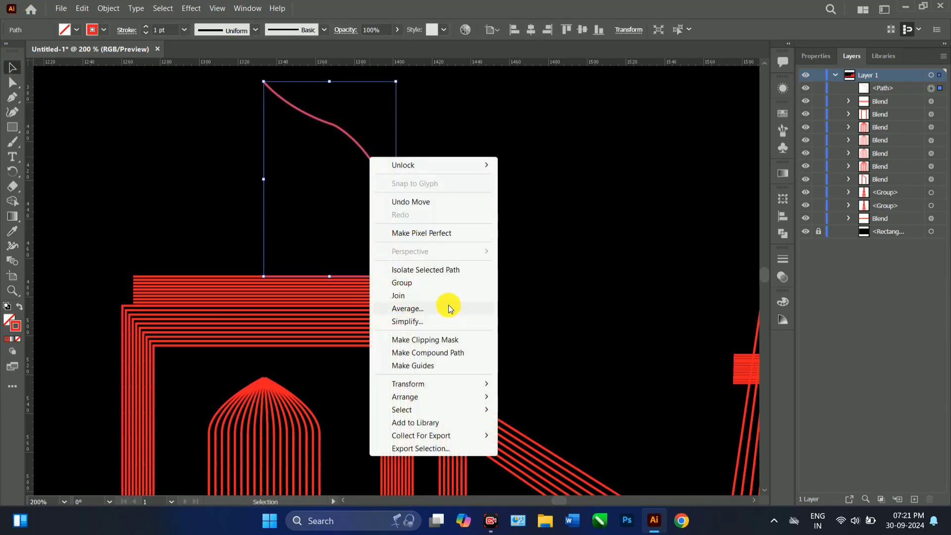
left_click(531, 424)
left_click(577, 286)
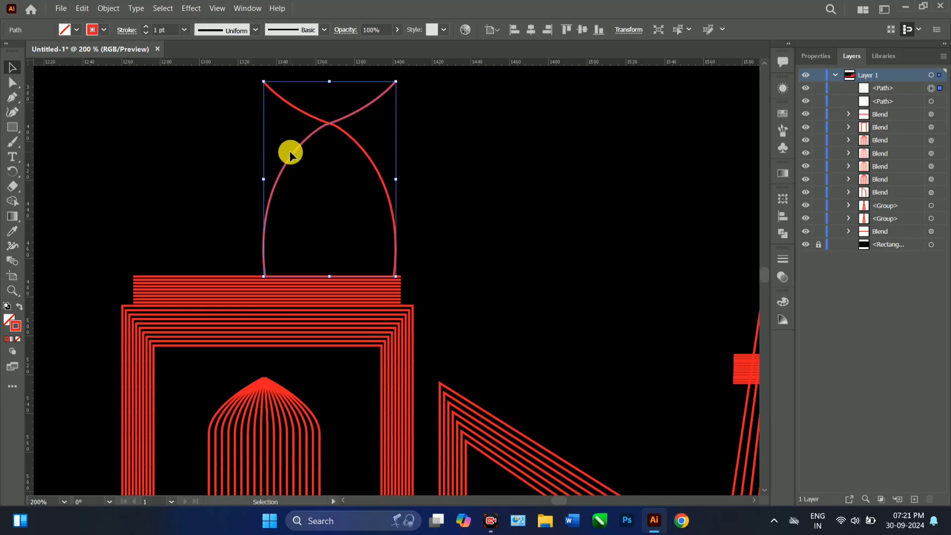
Move the mirrored half dome curve until both halves meet at the peak, and blend the two curves.
left_click_drag(292, 157, 163, 157)
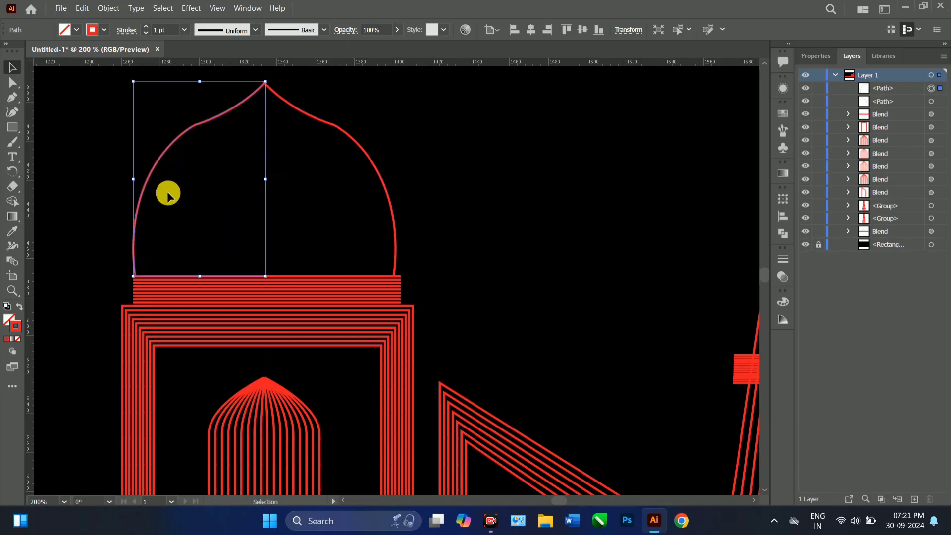
left_click(268, 86, "shift")
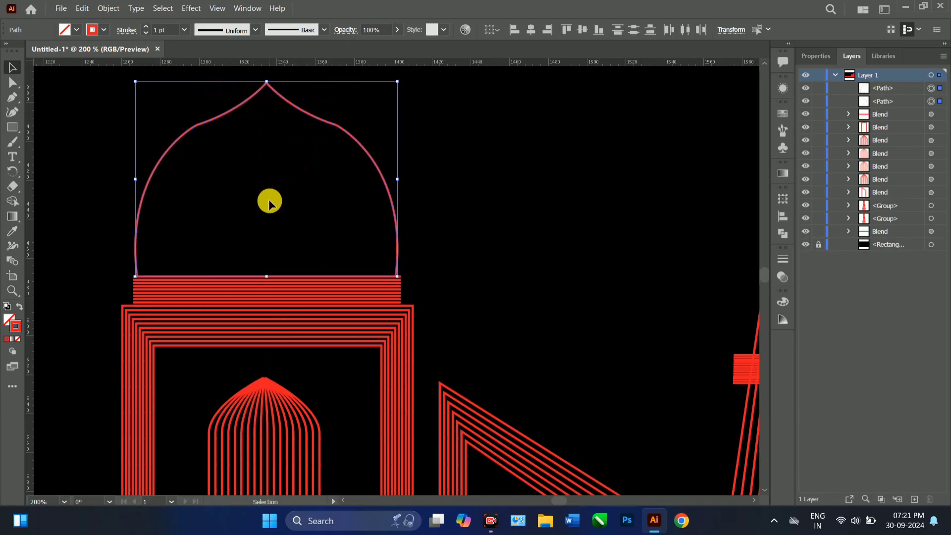
left_click(108, 9)
mouse_move(148, 346)
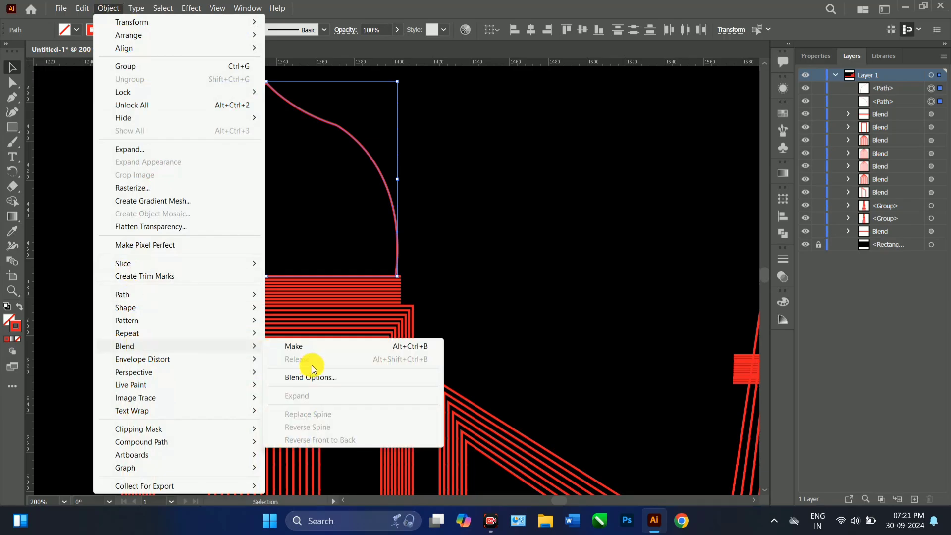
left_click(297, 346)
Set the dome blend's spacing to Specified Steps, previewing 25, 30 and 34 steps before applying 36.
double_click(22, 290)
left_click(312, 199)
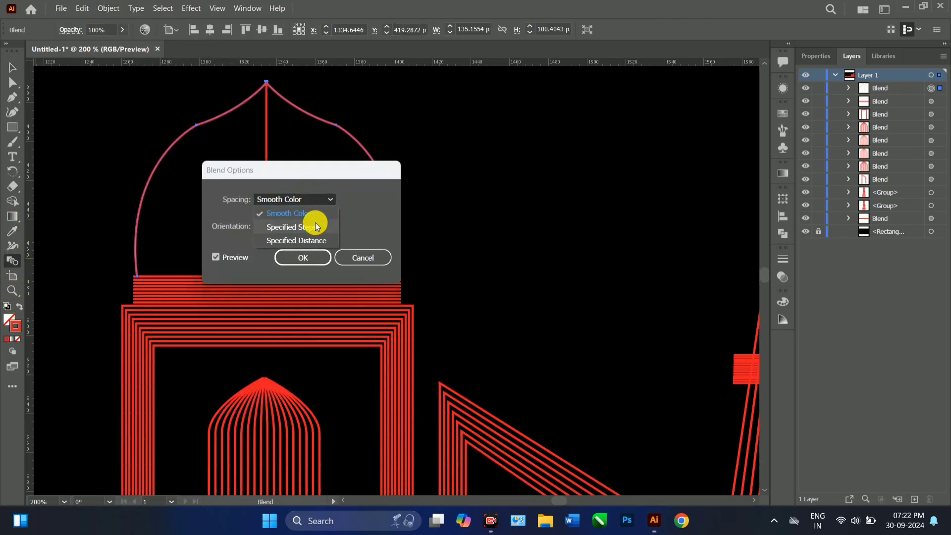
left_click(314, 226)
type("25")
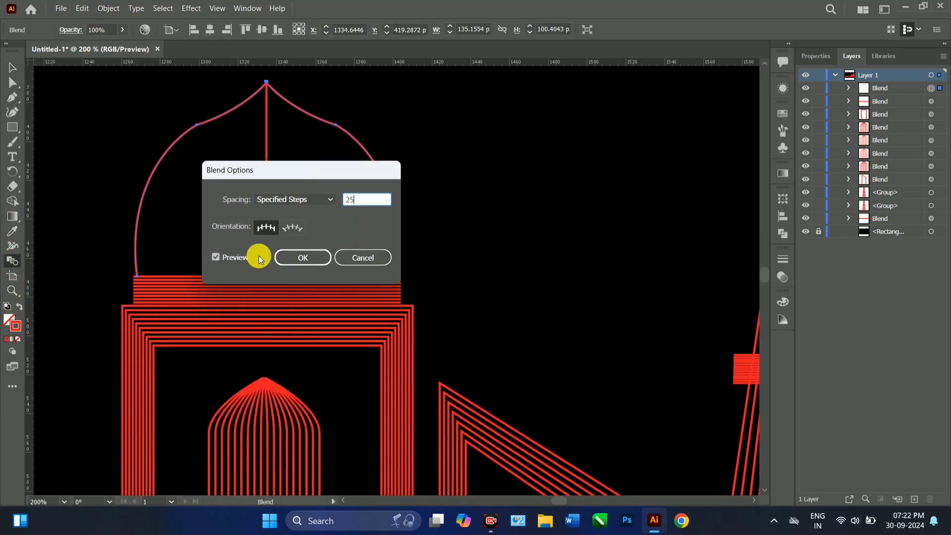
left_click(217, 257)
left_click(365, 197)
type("30")
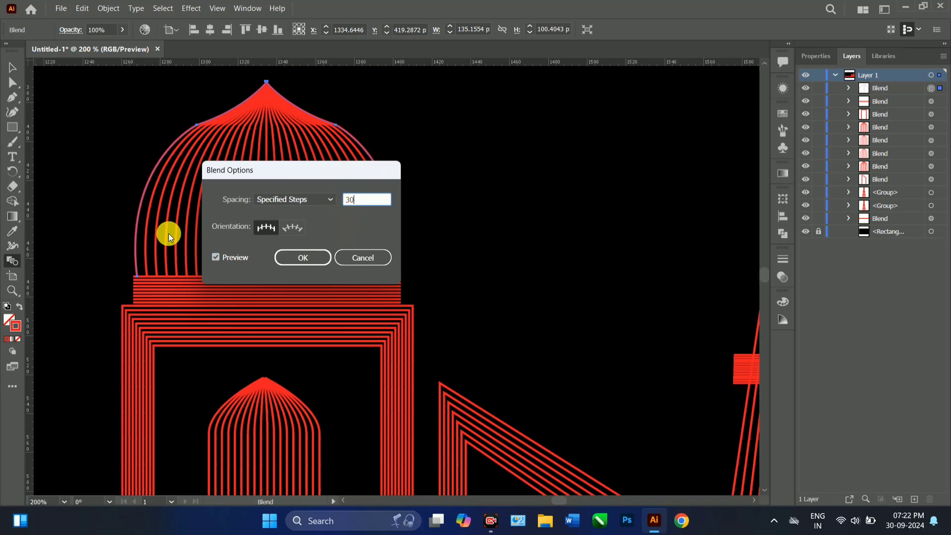
left_click(216, 255)
left_click(242, 257)
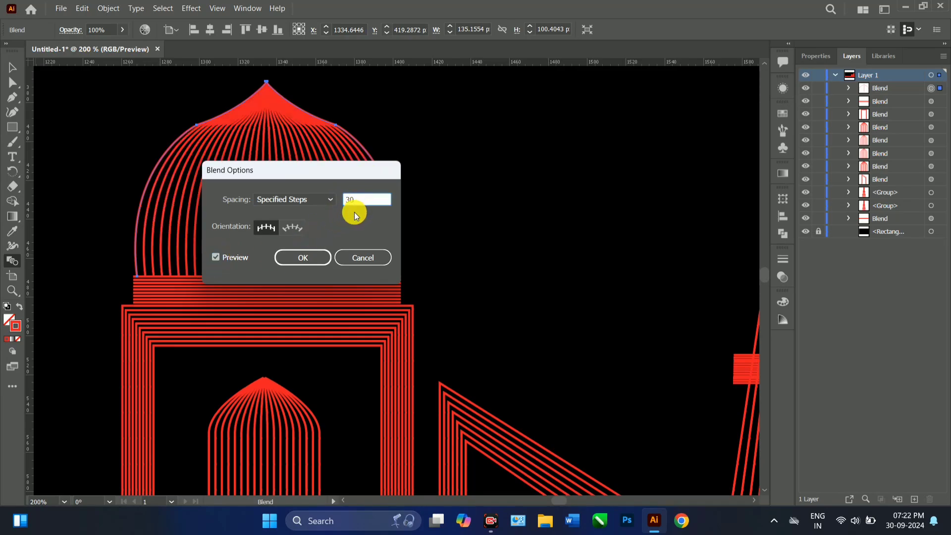
type("34")
left_click(217, 256)
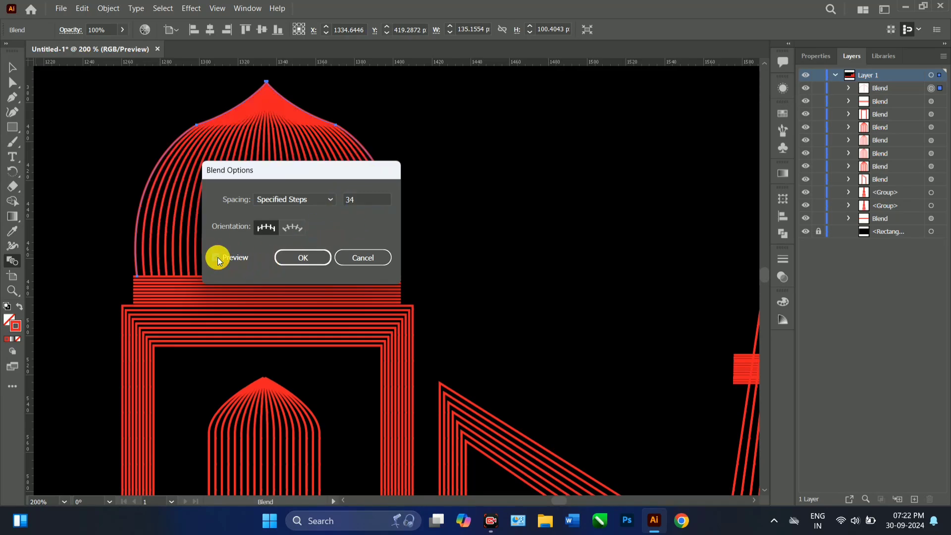
left_click(361, 199)
type("36")
left_click(216, 257)
left_click(217, 256)
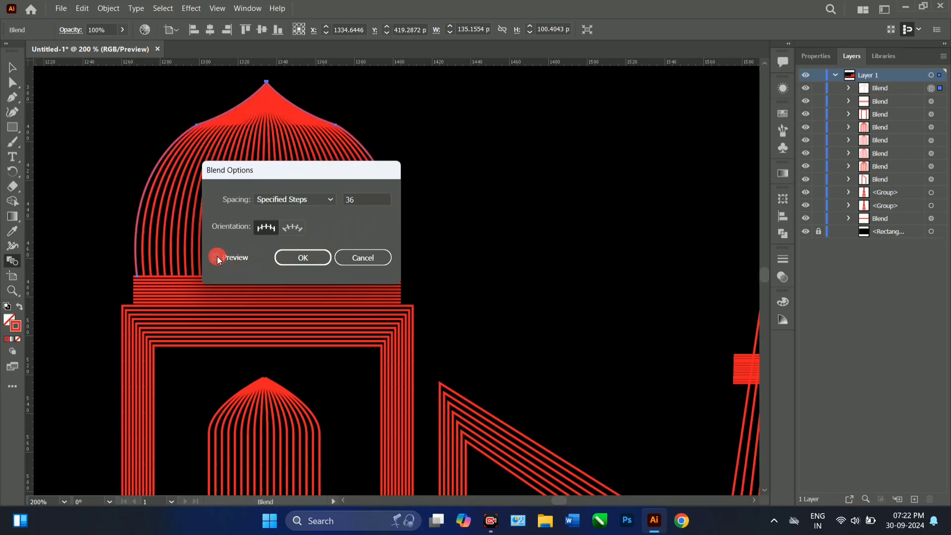
left_click(302, 257)
Draw an open-bottomed rectangular outline about 196 px wide and 308 px tall on the deck, beside the domed building's outer side.
key("ctrl+minus")
key("ctrl+minus")
key("ctrl+minus")
key("ctrl+minus")
key("ctrl+minus")
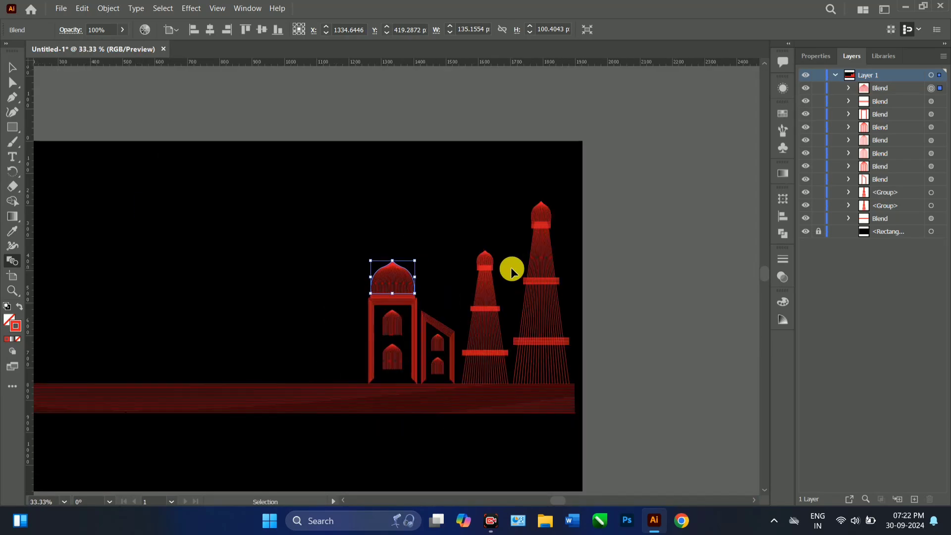
left_click(11, 96)
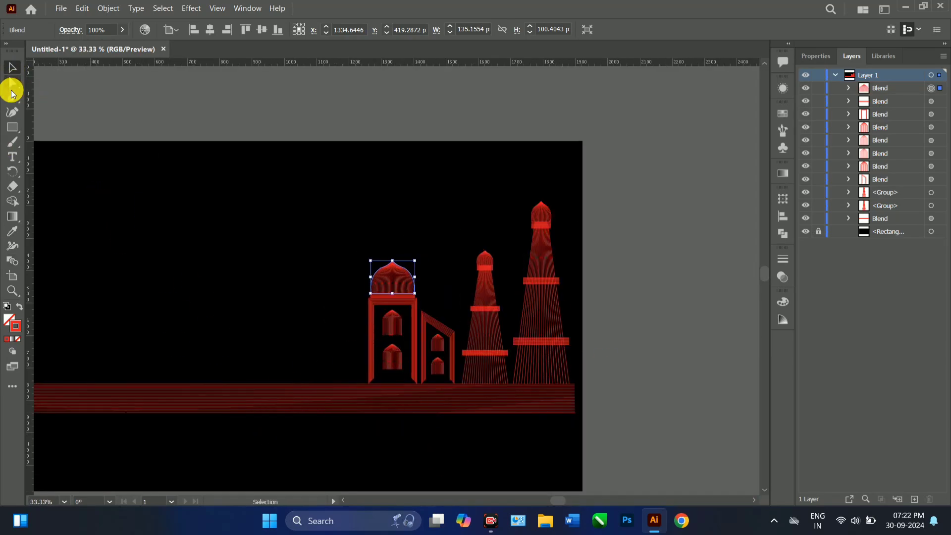
left_click(73, 156)
left_click(12, 98)
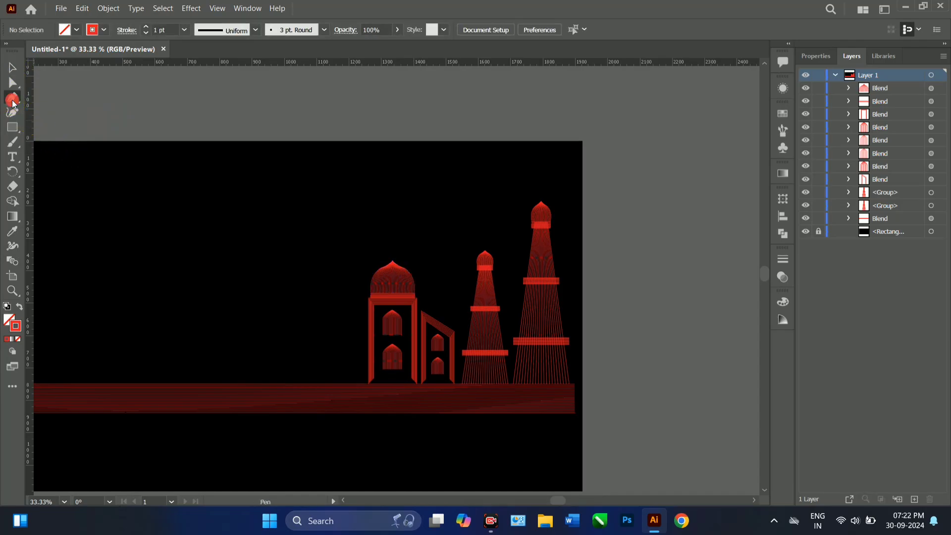
left_click(361, 383)
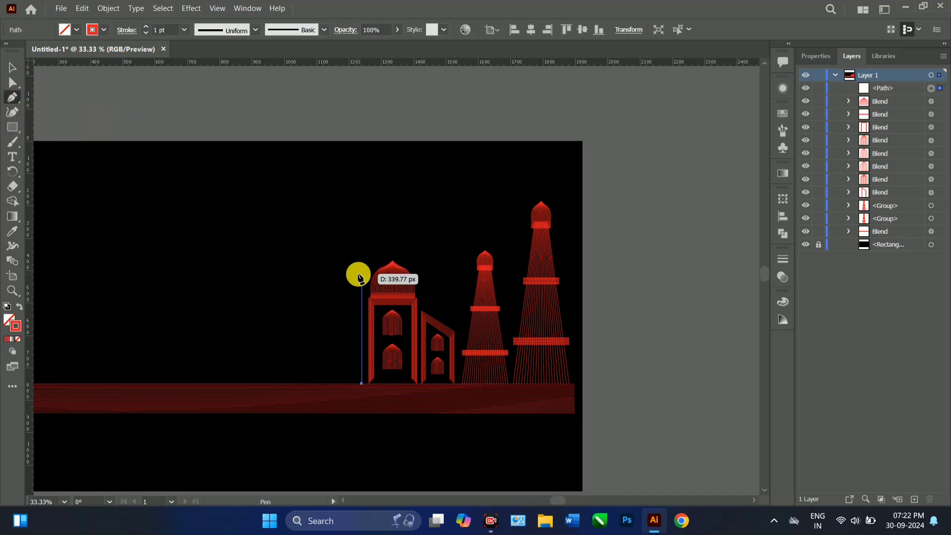
left_click(362, 284)
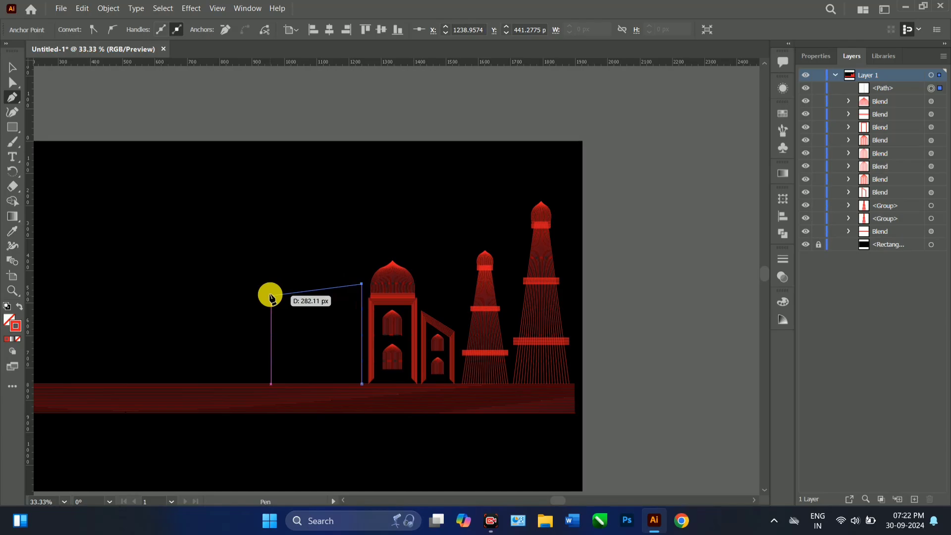
left_click(298, 283)
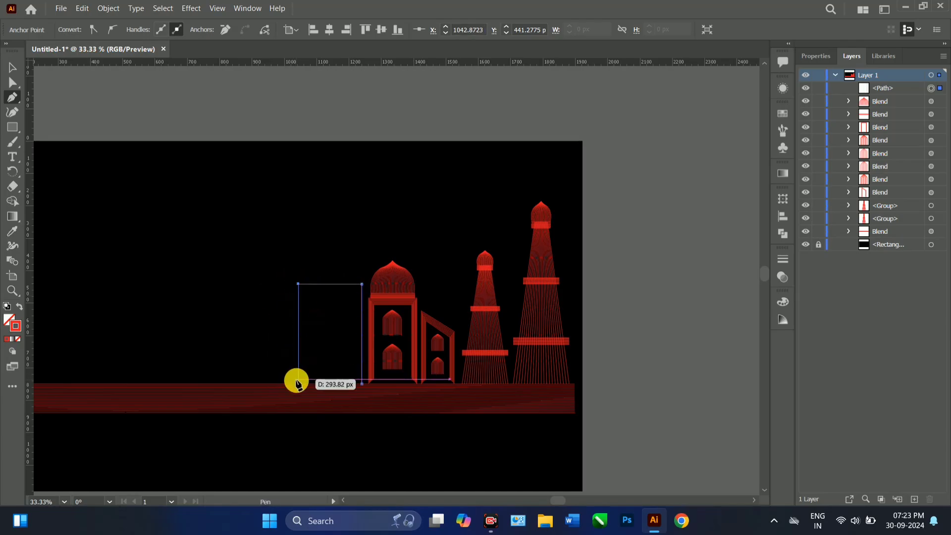
left_click(298, 383)
left_click(13, 73)
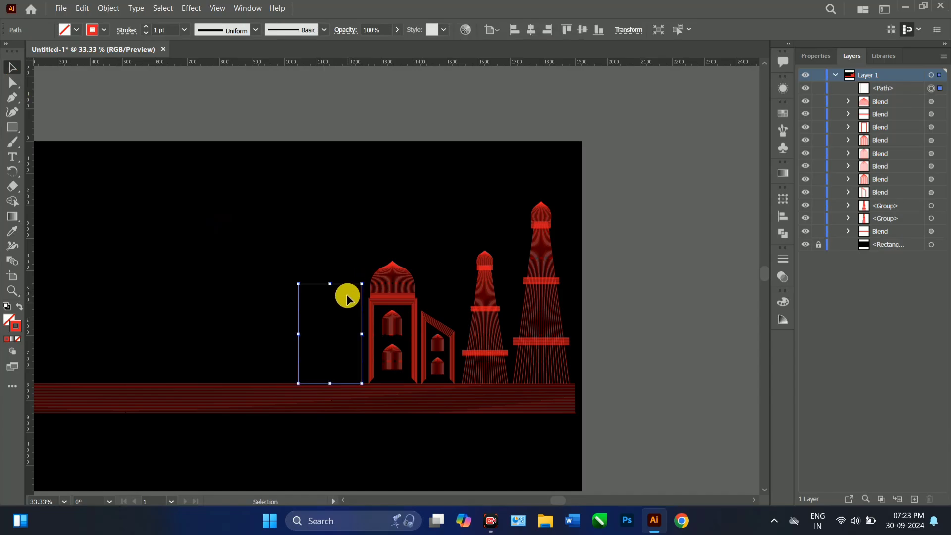
Add a smaller copy of the rectangular outline inside the original and widen both outlines away from the domed building.
key("ctrl+c")
key("ctrl+f")
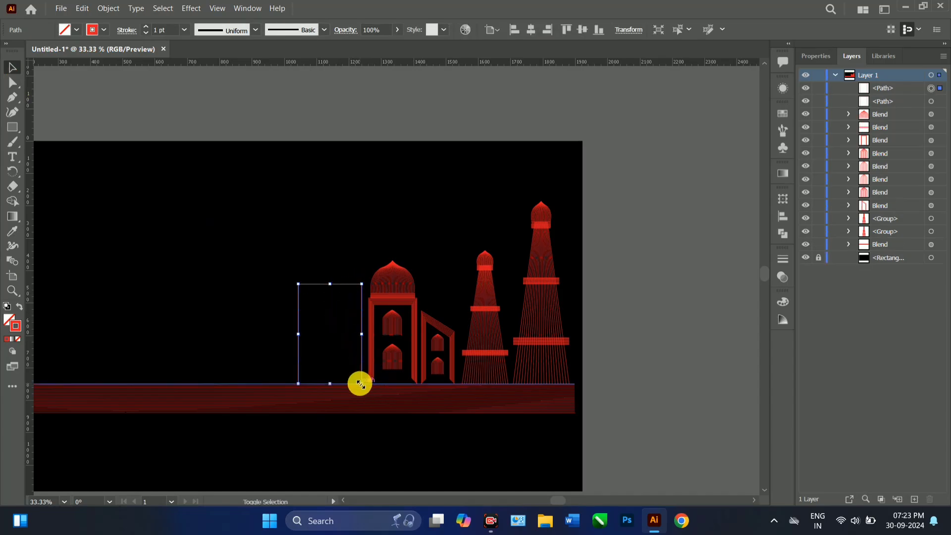
left_click_drag(361, 383, 356, 381)
key("ctrl+=")
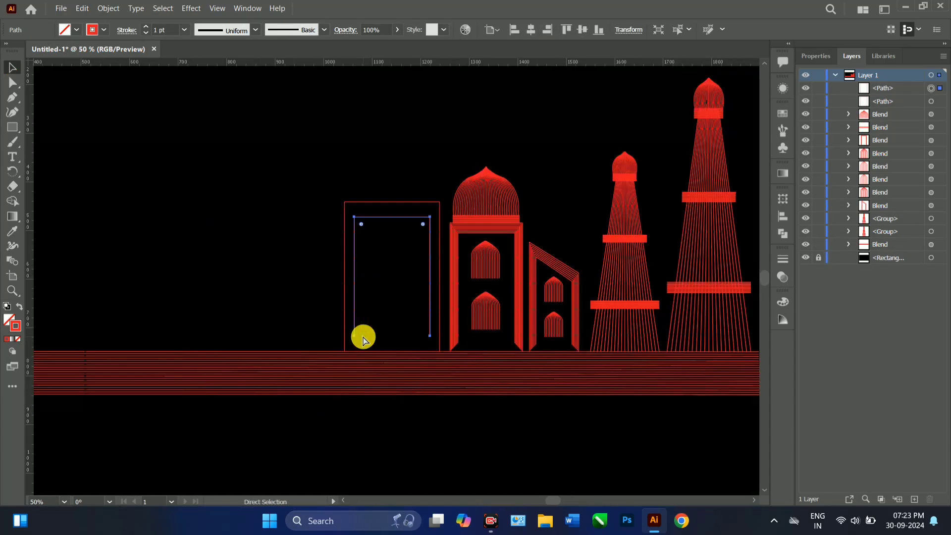
left_click_drag(329, 186, 324, 273)
left_click(275, 229)
Nudge the inner outline upward and lengthen its legs toward the deck.
left_click(402, 217)
key("Up")
key("Up")
key("Up")
key("Up")
key("Up")
key("Up")
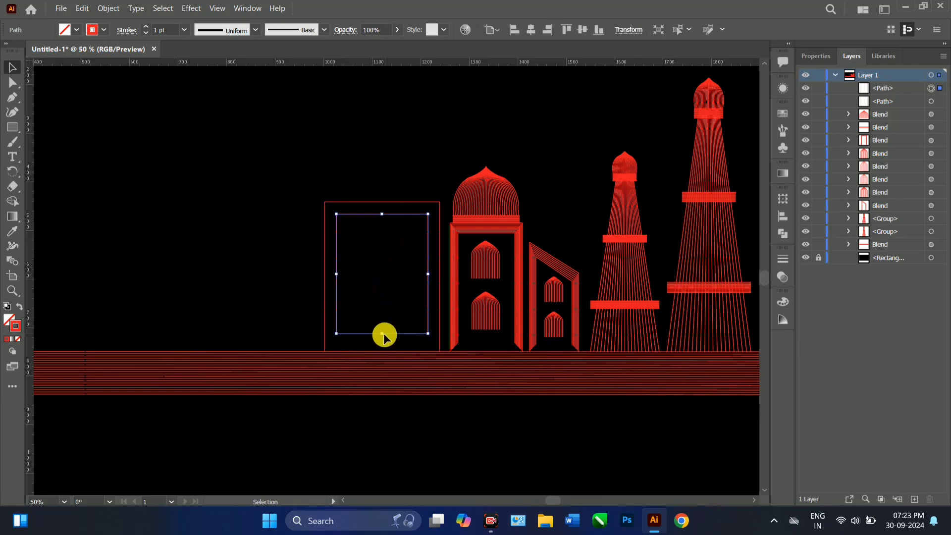
left_click_drag(382, 333, 382, 349)
Blend the outer and inner rectangular outlines with spacing set to 8 Specified Steps.
left_click_drag(312, 196, 347, 223)
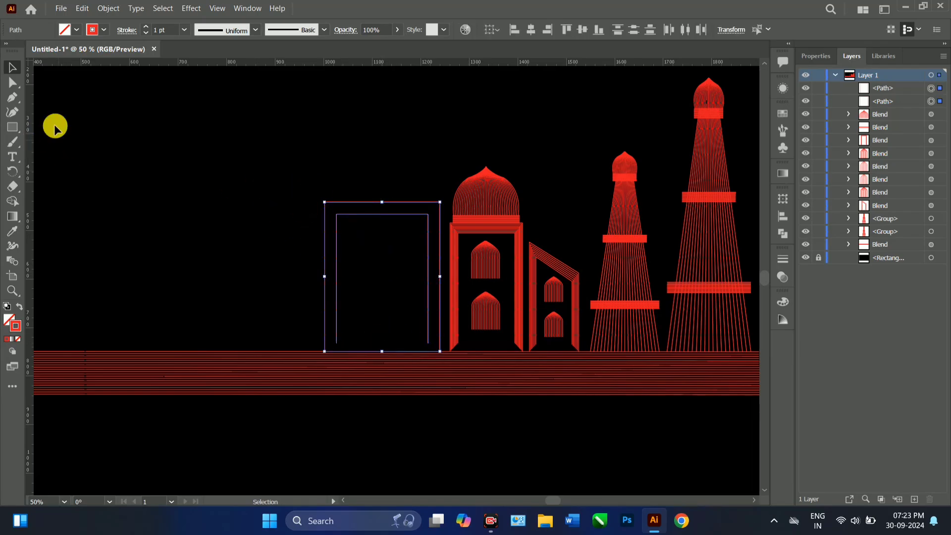
left_click(108, 9)
left_click(293, 344)
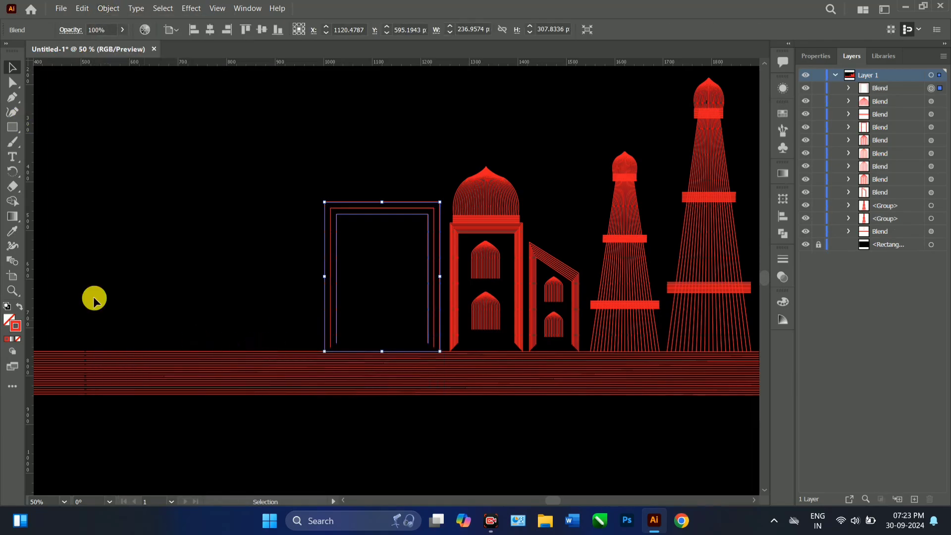
double_click(11, 263)
left_click(313, 199)
left_click(293, 210)
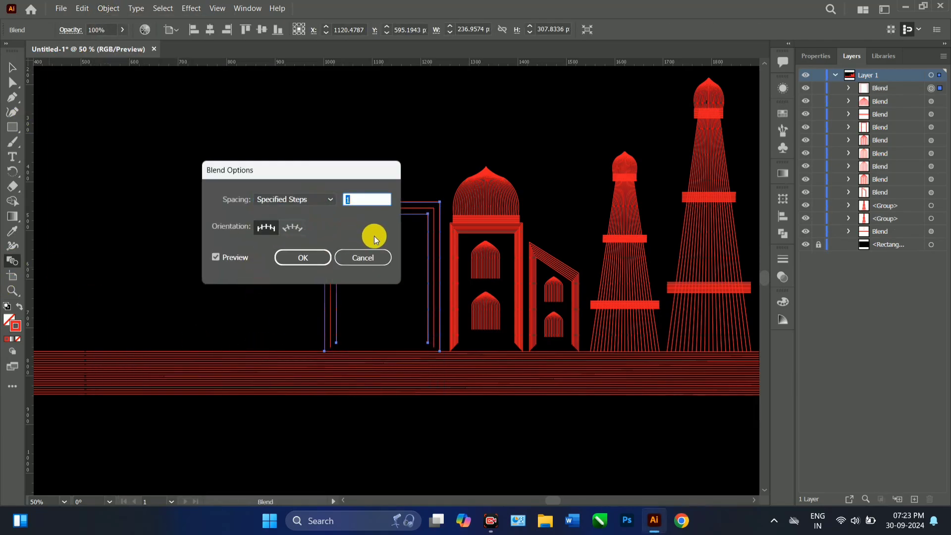
type("8")
left_click(217, 256)
left_click(298, 254)
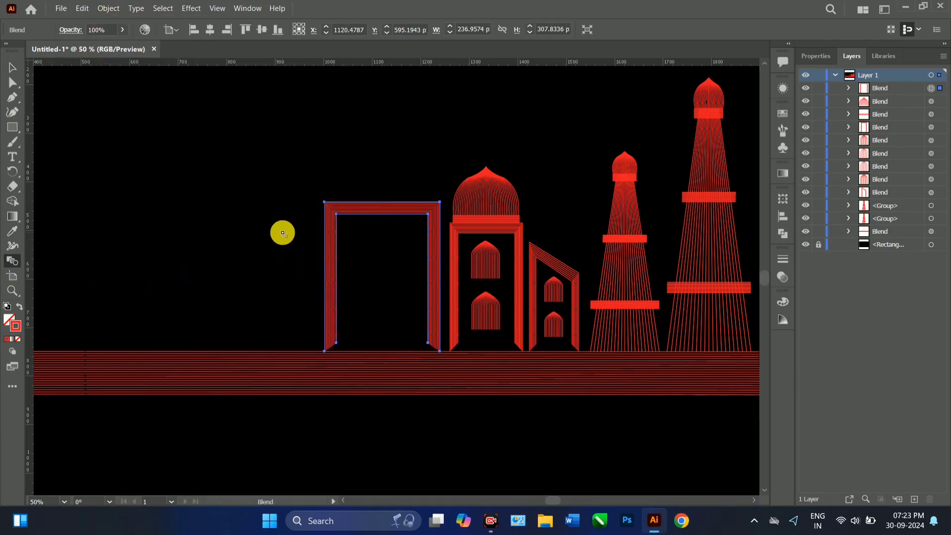
key("v")
left_click_drag(491, 266, 385, 337)
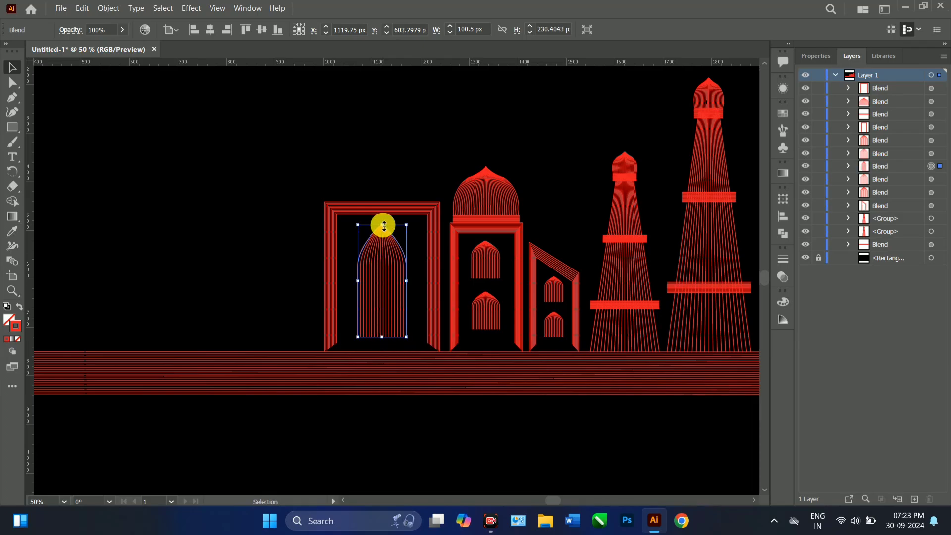
key("Delete")
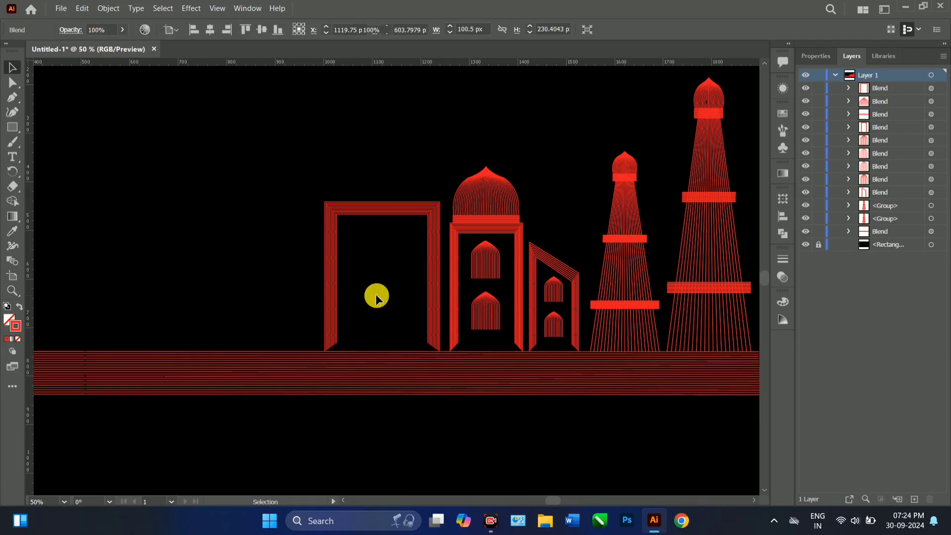
Draw the upper curve of a half pointed arch inside the wide frame, from a central peak outward.
key("p")
left_click(382, 227)
left_click_drag(403, 242, 409, 255)
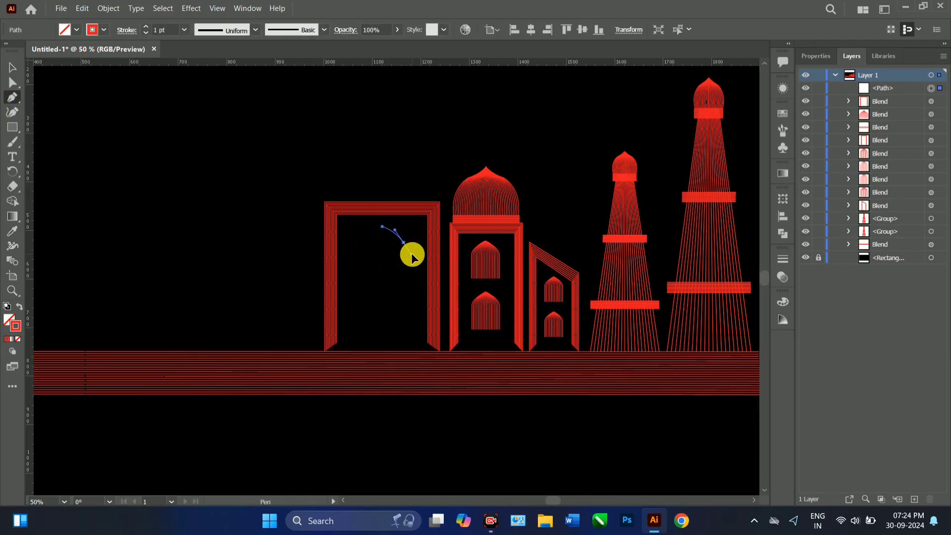
left_click(404, 338)
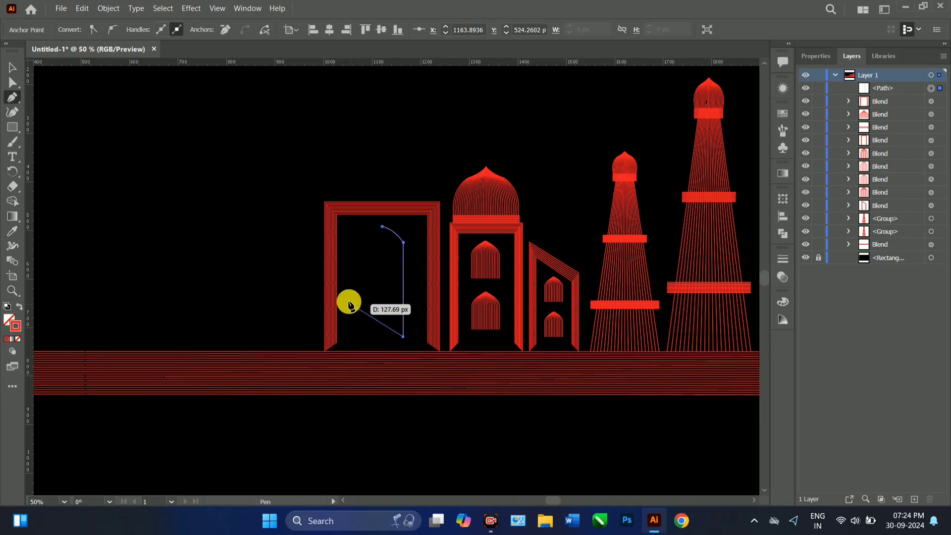
left_click(13, 68)
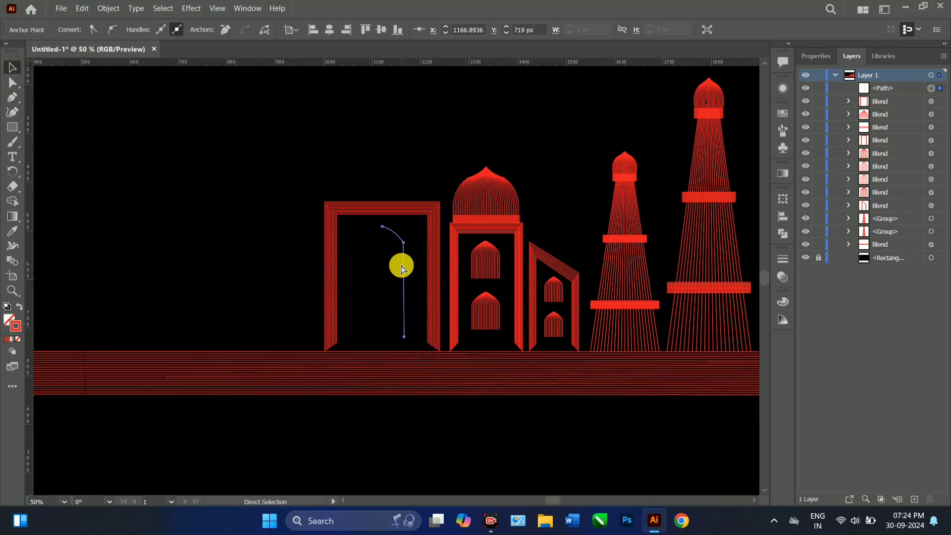
key("Delete")
left_click(12, 98)
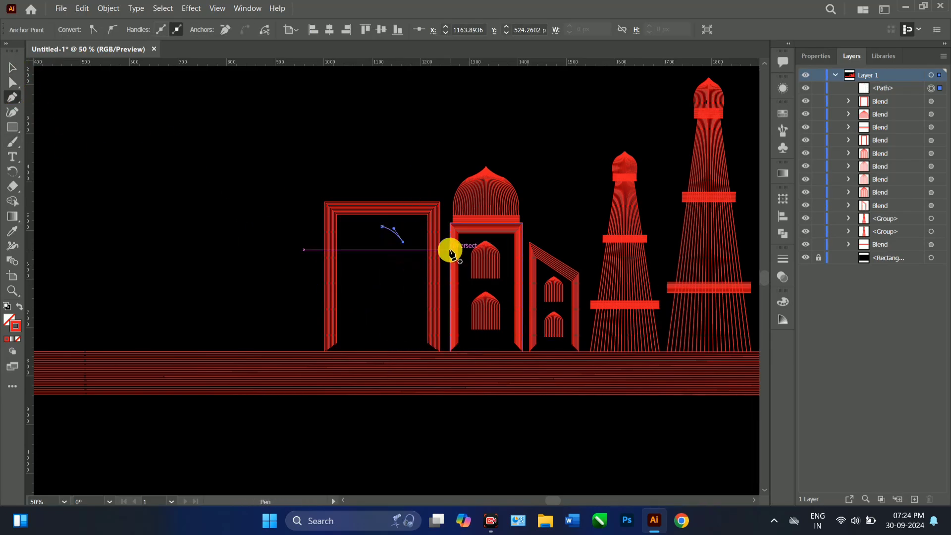
left_click(404, 245)
left_click(404, 337)
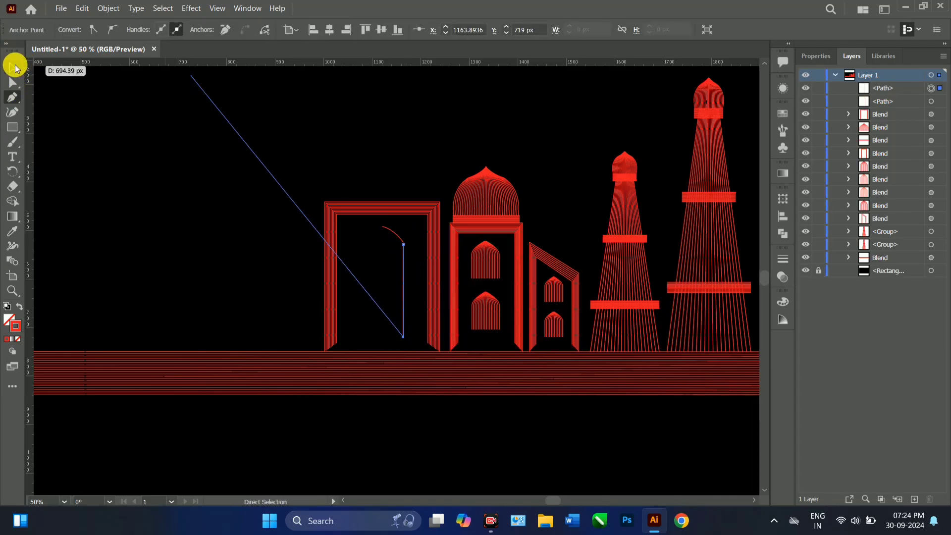
left_click(13, 67)
left_click(360, 165)
left_click_drag(404, 254, 404, 253)
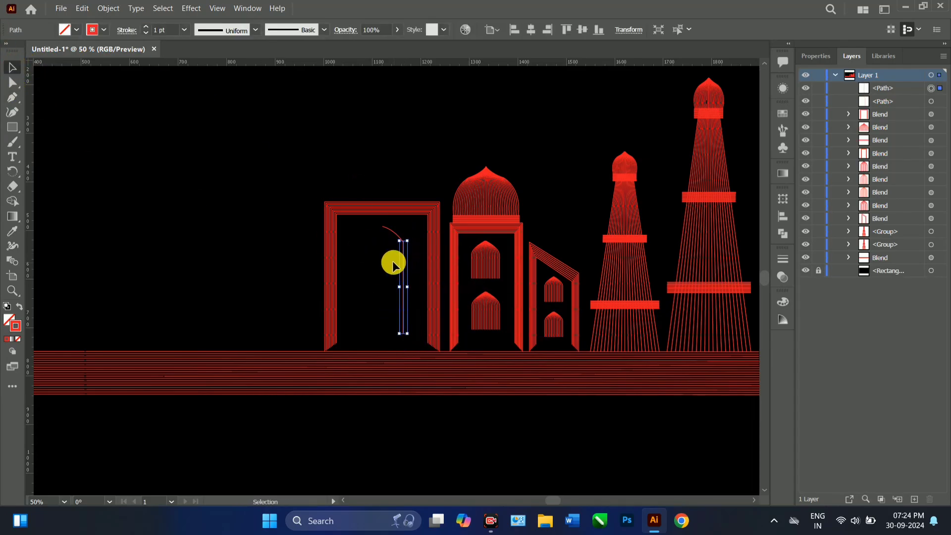
Continue the arch curve with a straight vertical side down to just above the deck, and select the finished half arch.
left_click(12, 98)
key("ctrl+equal")
key("ctrl+equal")
key("ctrl+equal")
key("ctrl+equal")
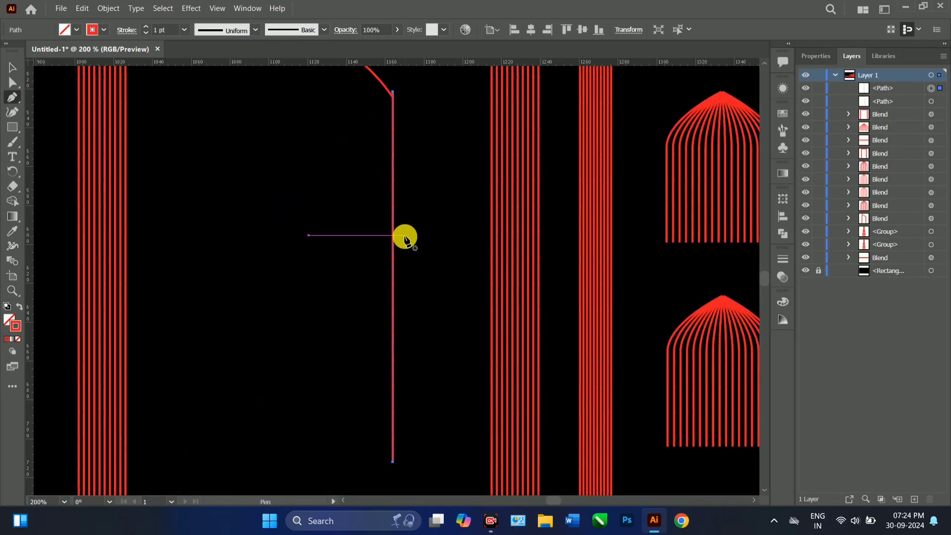
left_click(393, 105)
scroll(390, 297, "down", 3)
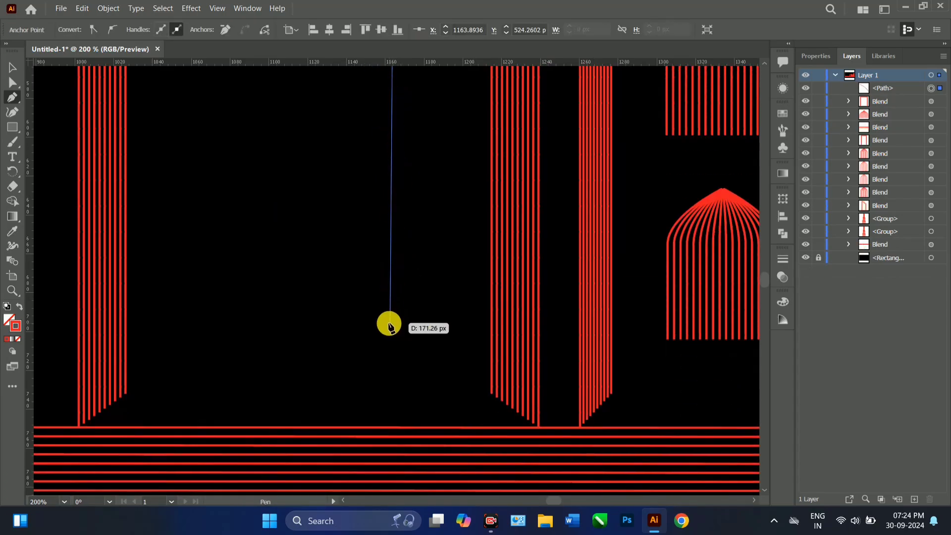
left_click(395, 387)
key("ctrl+minus")
key("ctrl+minus")
key("ctrl+minus")
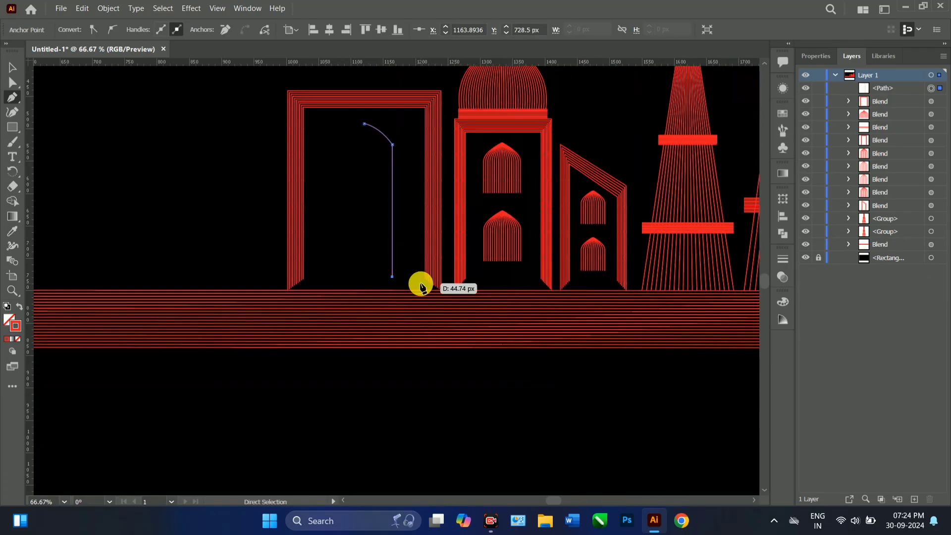
left_click(12, 68)
left_click(394, 190)
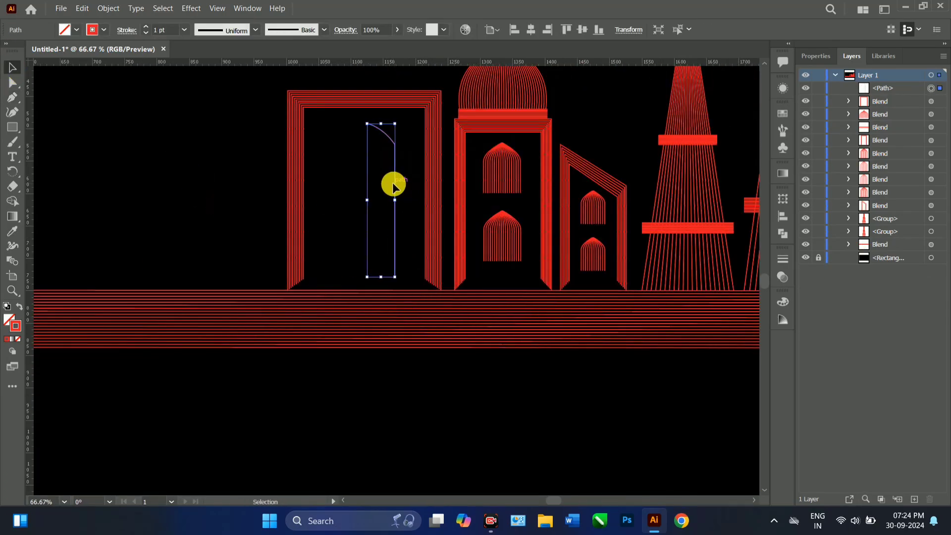
Reflect a copy of the half arch about the vertical axis and join it at the peak to form a full pointed arch.
right_click(382, 139)
mouse_move(446, 362)
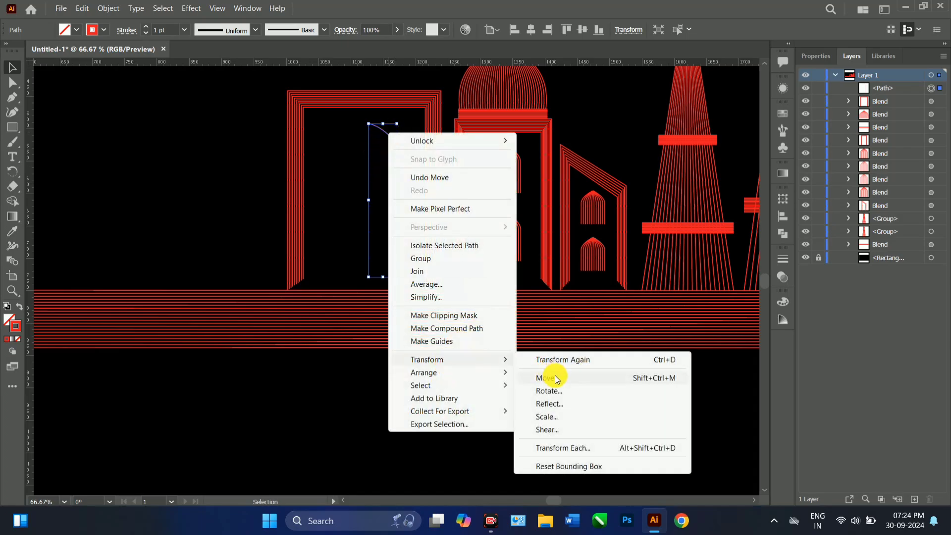
left_click(550, 404)
left_click(557, 287)
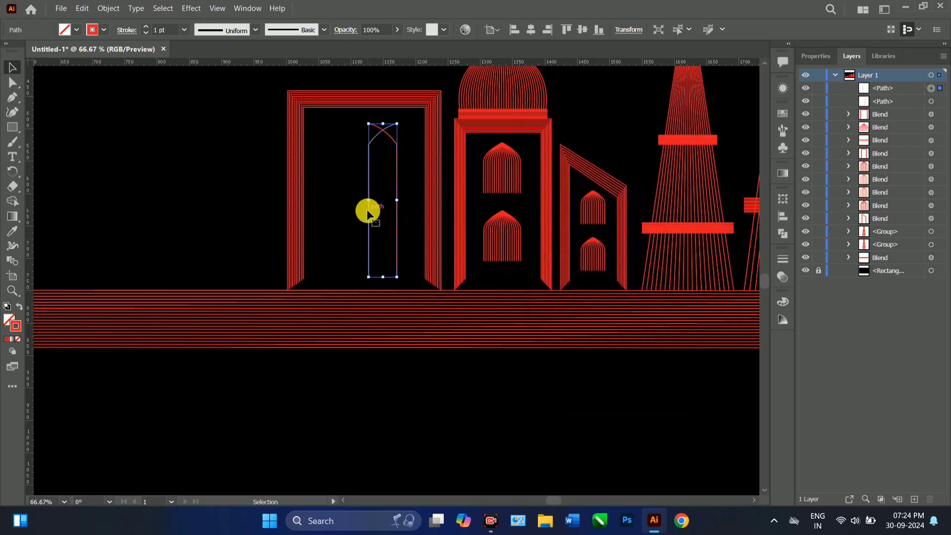
left_click_drag(366, 208, 341, 158)
left_click_drag(339, 120, 355, 118)
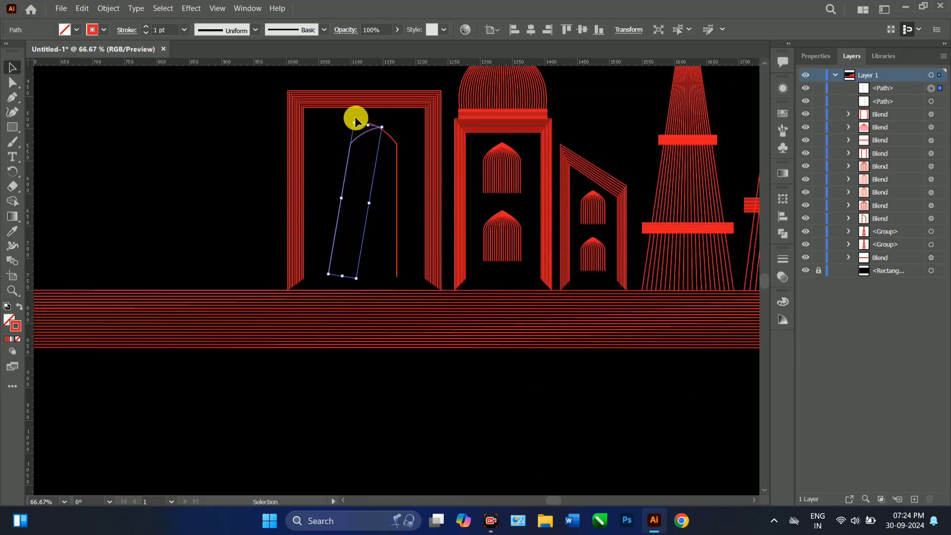
key("ctrl+z")
left_click(396, 157, "shift")
left_click_drag(343, 203, 332, 201)
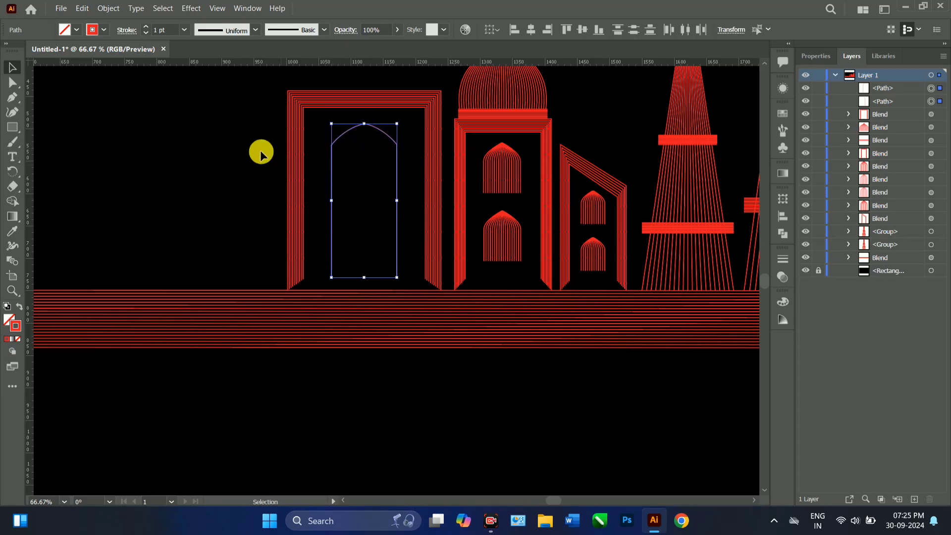
Blend the two half arches inside the wide frame with spacing set to 20 Specified Steps.
left_click(108, 8)
mouse_move(149, 346)
left_click(294, 348)
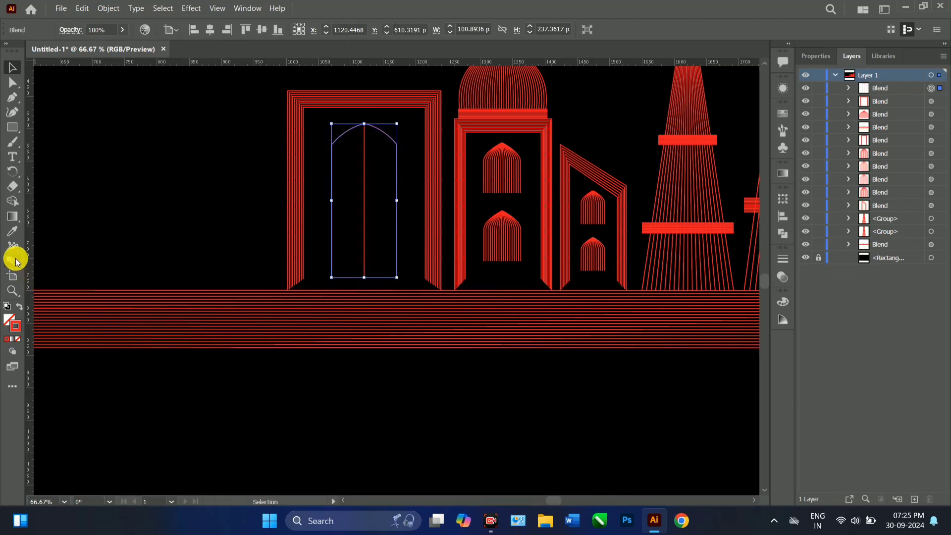
double_click(12, 261)
left_click(294, 199)
left_click(295, 227)
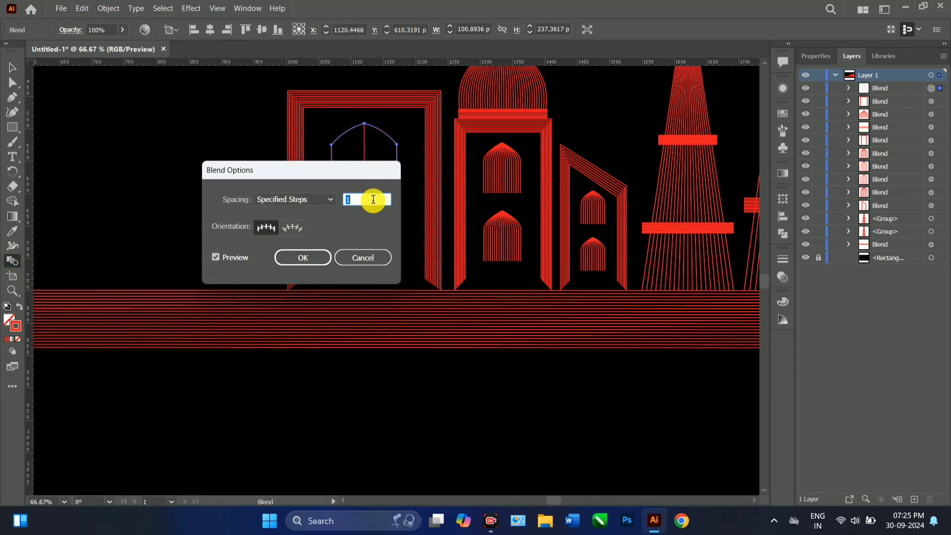
left_click(216, 257)
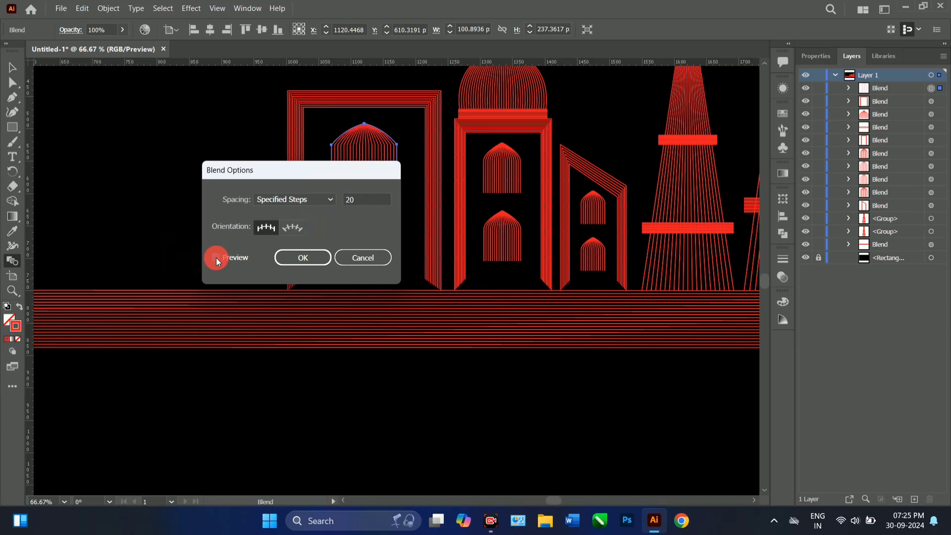
left_click(313, 258)
Copy the band beneath the existing dome onto the wide gateway's top edge and widen it to about 225 px.
scroll(471, 286, "up", 5)
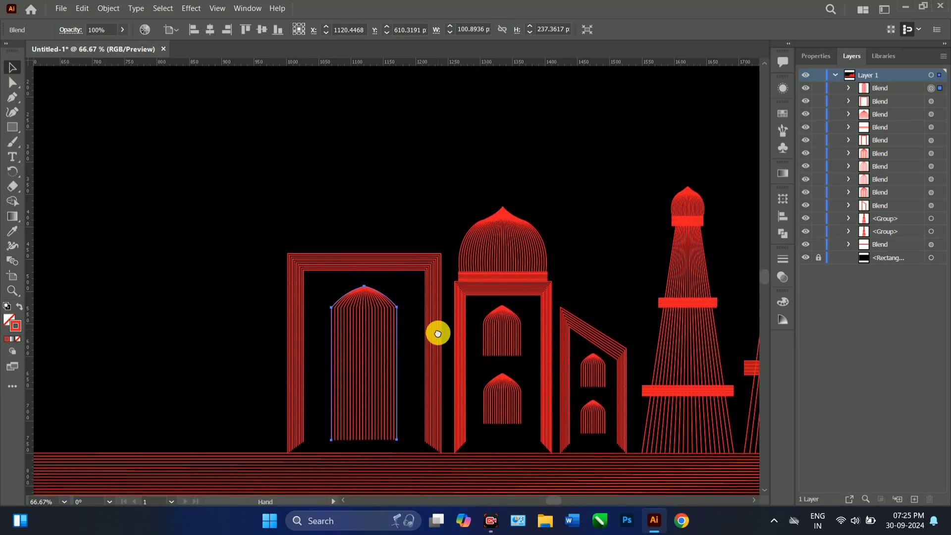
left_click(498, 285)
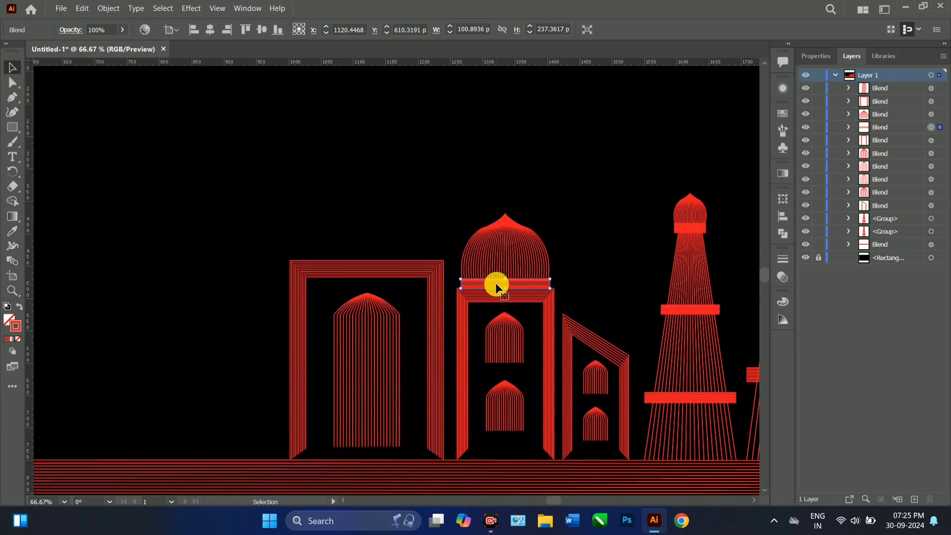
left_click(497, 285, "shift")
left_click_drag(481, 284, 386, 247)
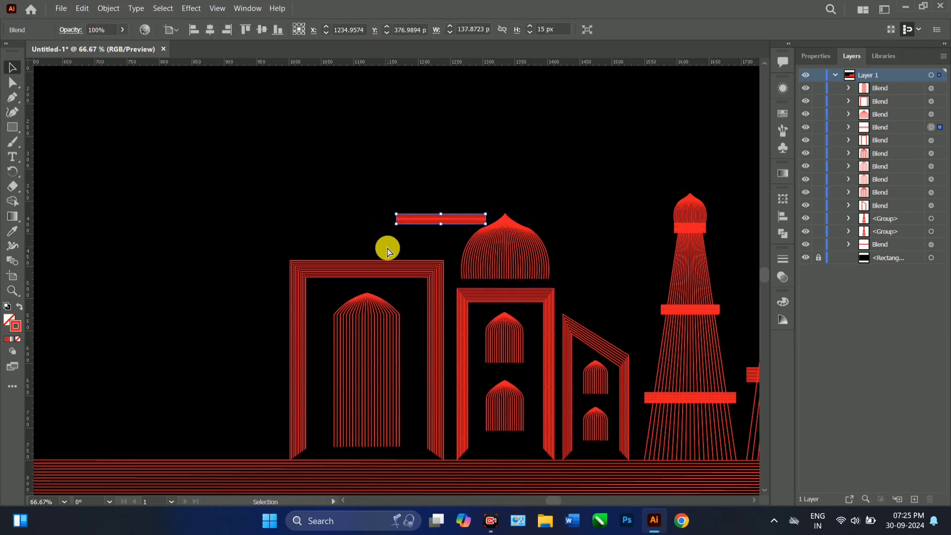
key("ctrl+z")
left_click_drag(497, 291, 440, 260)
Copy the existing dome onto the gateway's top band and enlarge it to about 217 by 161 px.
left_click(508, 253)
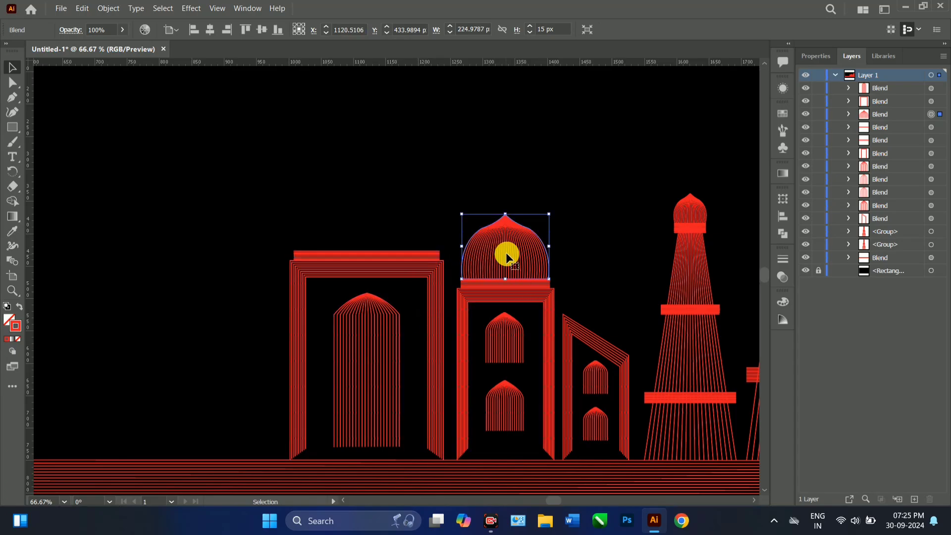
left_click_drag(508, 254, 436, 220)
left_click_drag(365, 187, 366, 148)
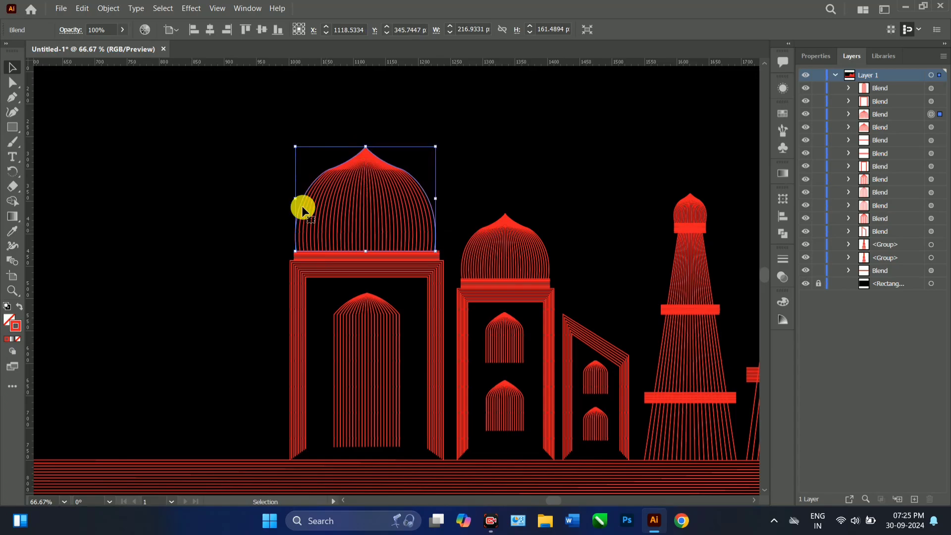
Set the large gateway dome's blend spacing to 39 Specified Steps.
double_click(12, 261)
left_click(367, 198)
key("BackSpace")
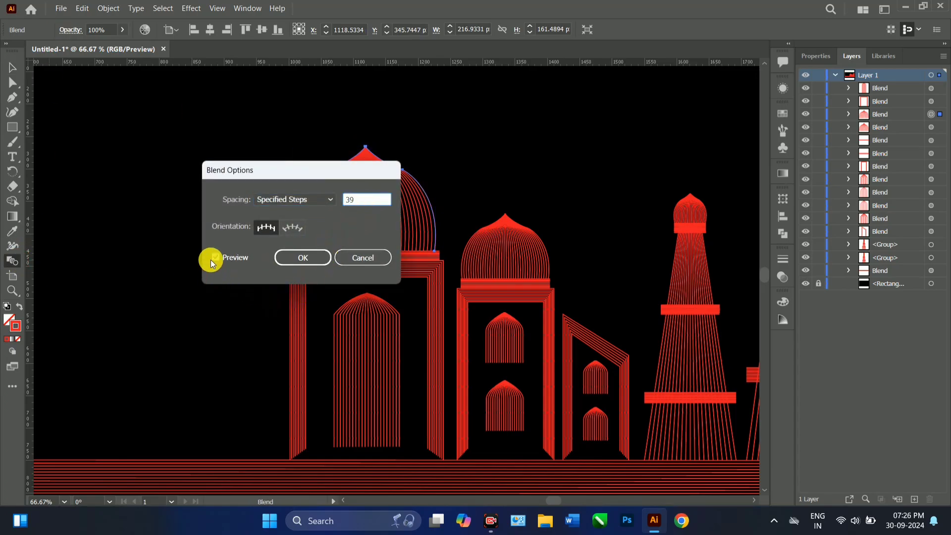
type("9")
left_click(288, 257)
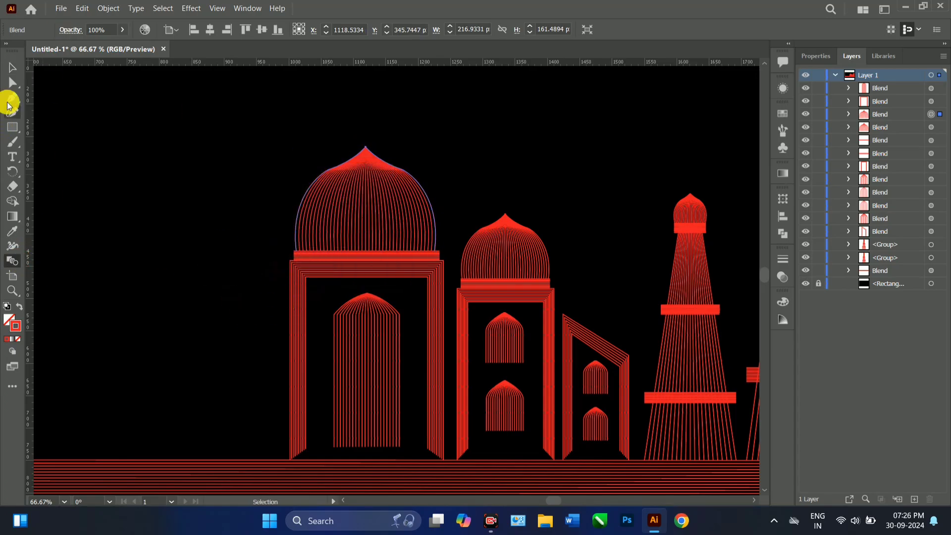
left_click(10, 68)
key("ctrl+minus")
key("ctrl+minus")
key("ctrl+minus")
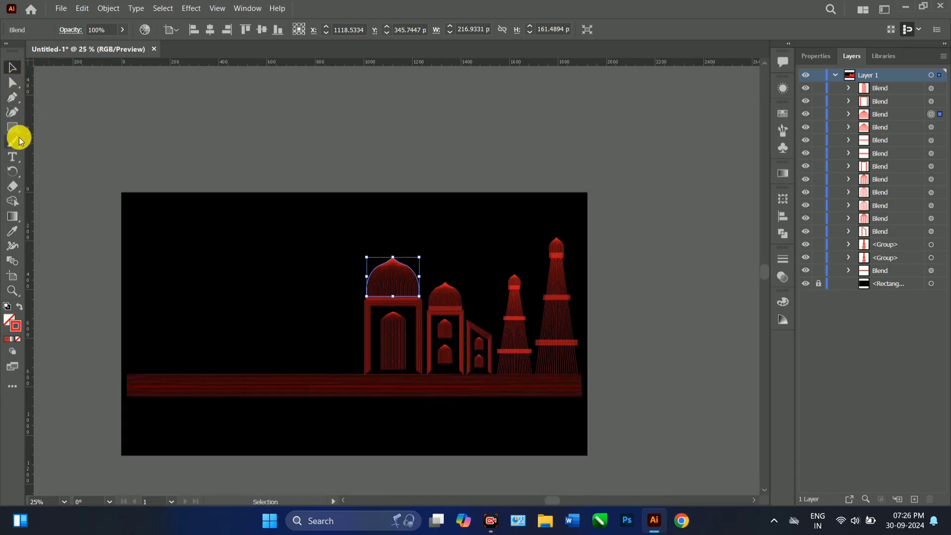
left_click_drag(330, 227, 590, 369)
right_click(514, 337)
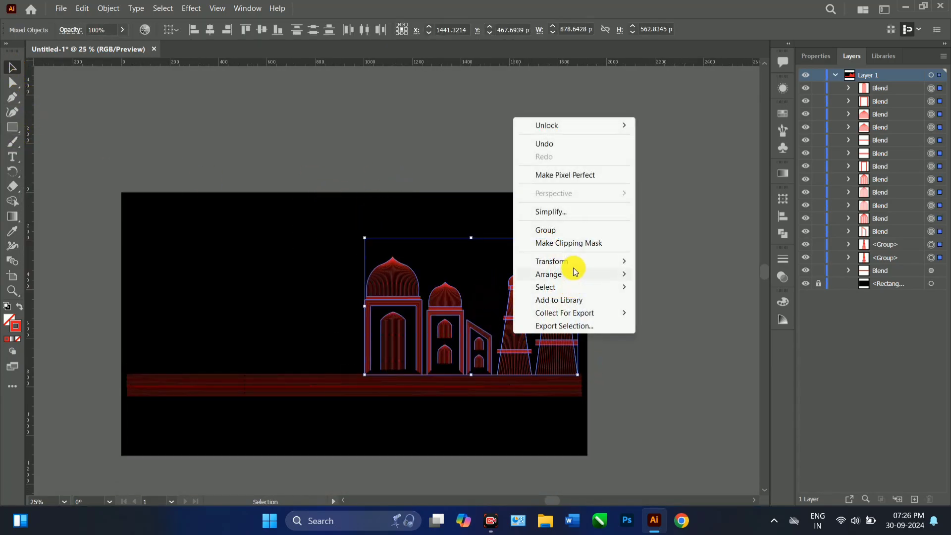
mouse_move(574, 262)
left_click(676, 307)
left_click(570, 283)
left_click_drag(427, 316, 167, 286)
key("ctrl+z")
key("ctrl+z")
Reflect a copy of the domed side building, slanted frame and two towers about the vertical axis and place it on the gateway's other side.
left_click_drag(431, 239, 583, 370)
right_click(557, 325)
mouse_move(609, 255)
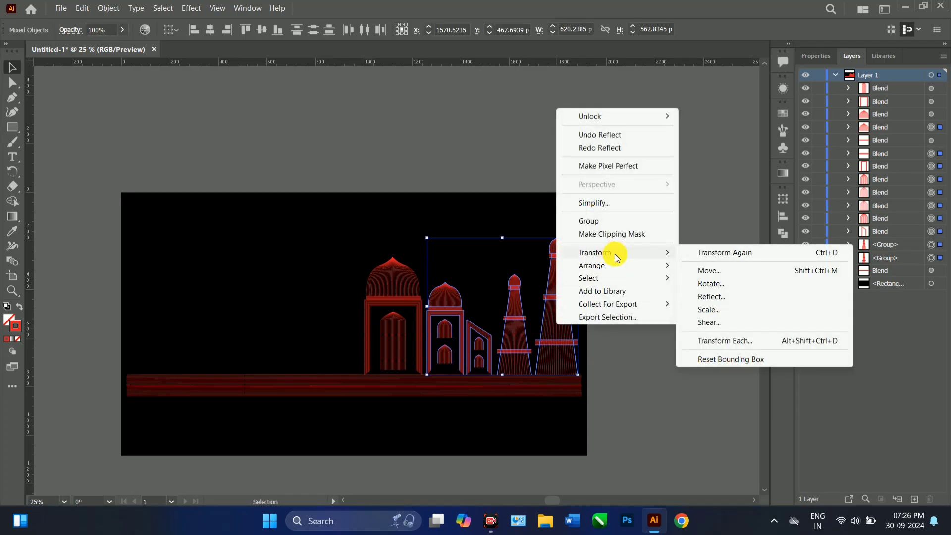
left_click(709, 296)
left_click(543, 292)
left_click_drag(462, 293, 233, 281)
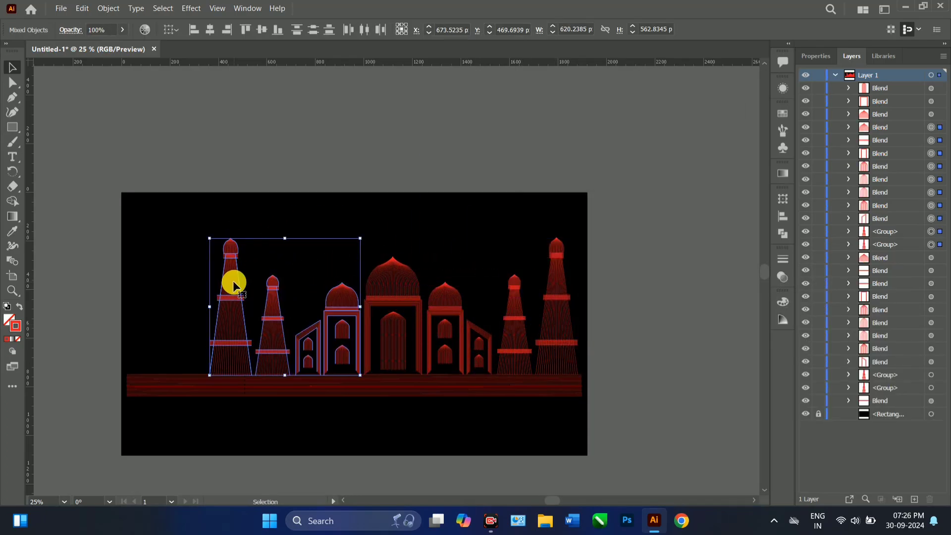
Select all the buildings and towers above the deck, enlarge them together and center them on the deck.
left_click_drag(184, 218, 506, 288)
key("ctrl+z")
left_click_drag(187, 220, 584, 371)
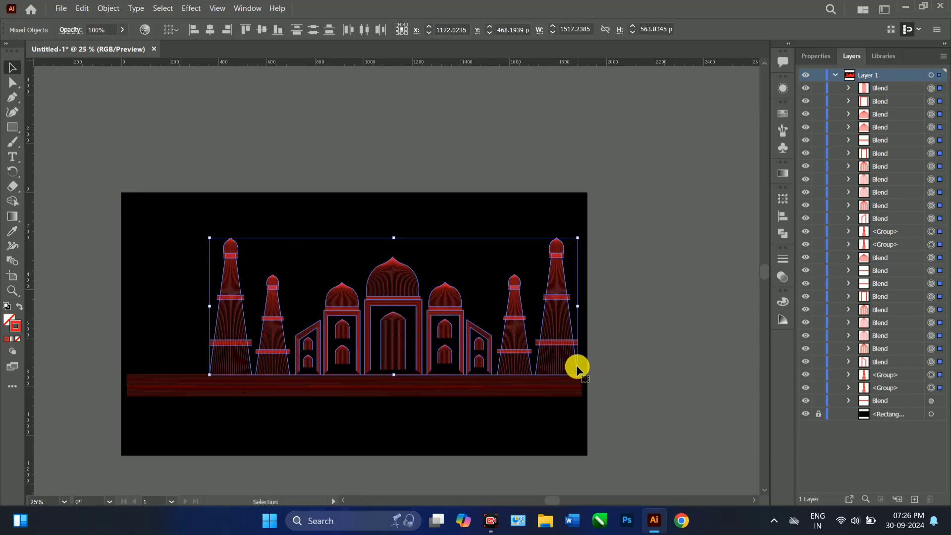
left_click_drag(523, 340, 560, 366)
left_click_drag(537, 334, 544, 358)
left_click(352, 144)
Draw a slanted line from the deck's lower edge down and outward to the artboard's bottom edge, left of center.
left_click(12, 97)
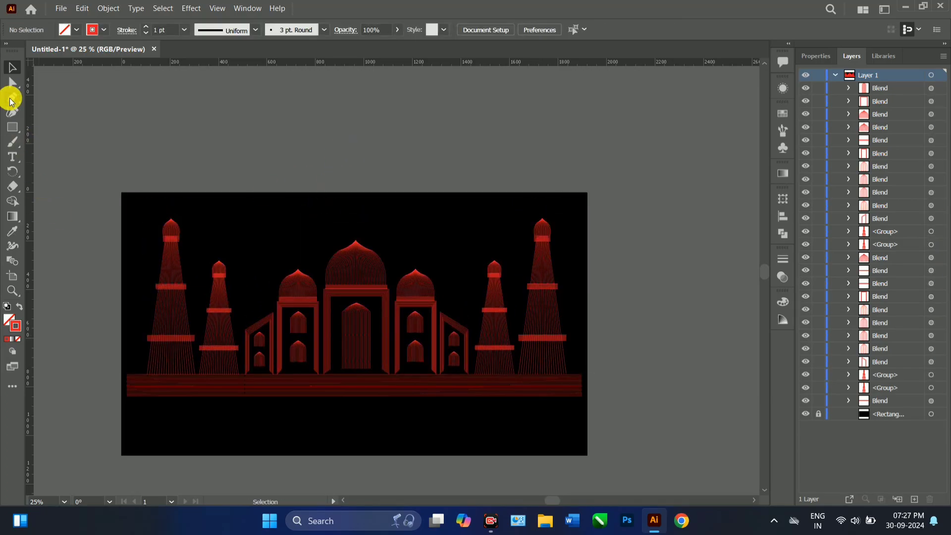
left_click(341, 397)
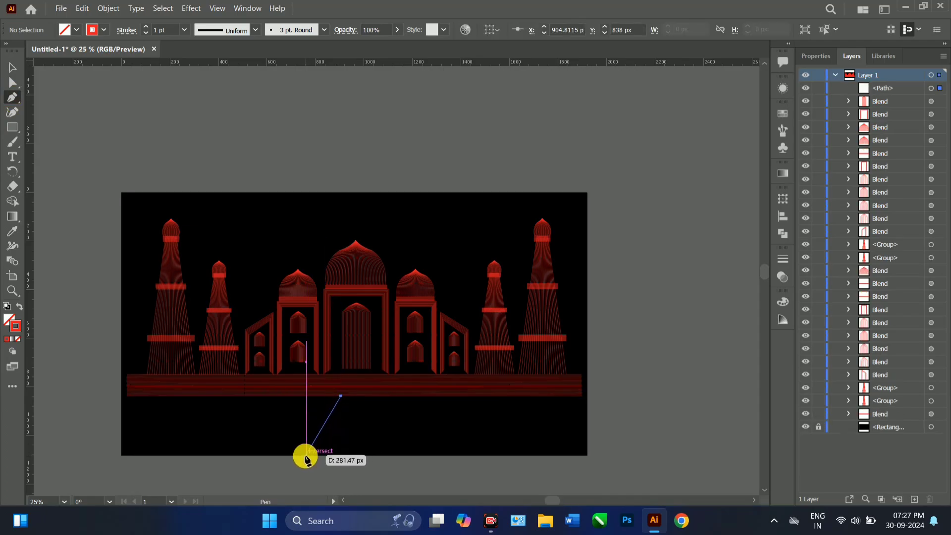
left_click(306, 455)
left_click(12, 67)
Draw two diverging slanted lines from the deck's lower edge to the artboard's bottom, right of center, the inner one about 266 px long.
left_click(12, 97)
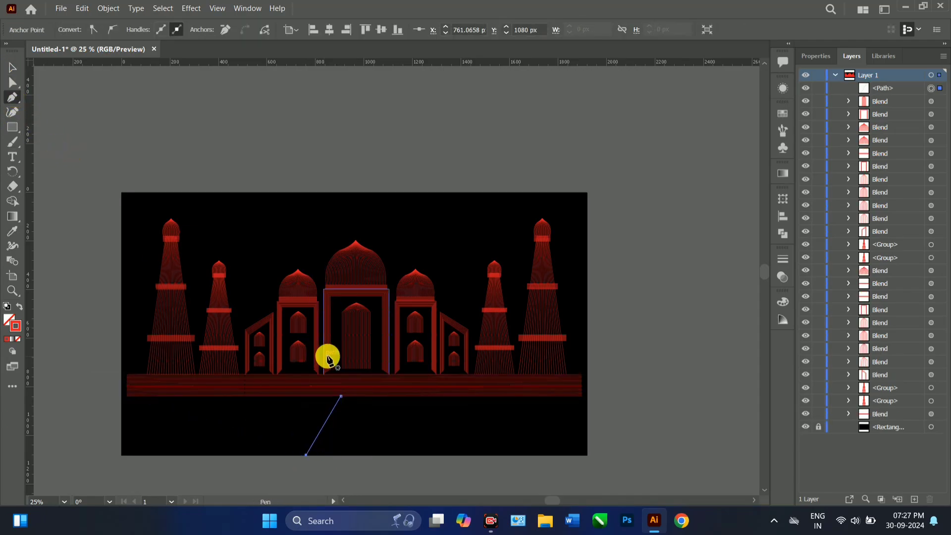
left_click(371, 396)
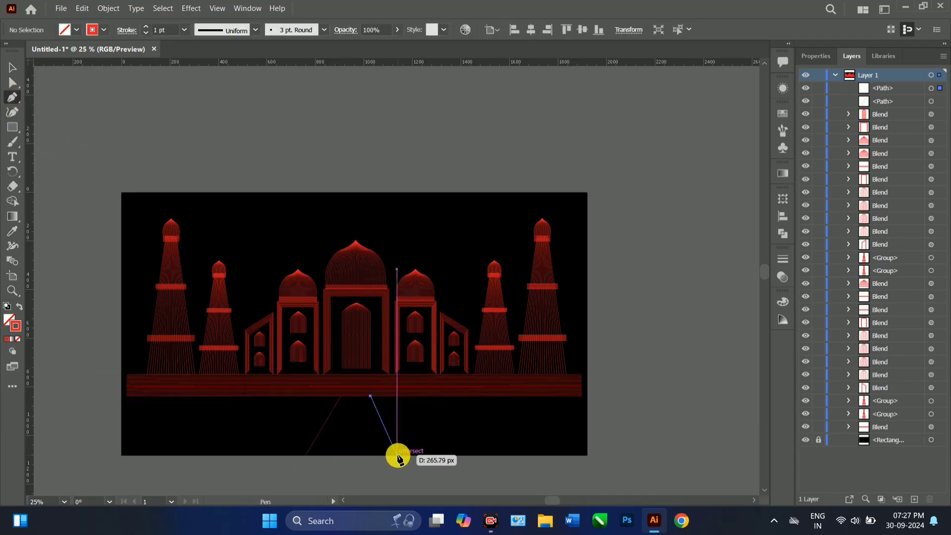
left_click(397, 455)
left_click(12, 67)
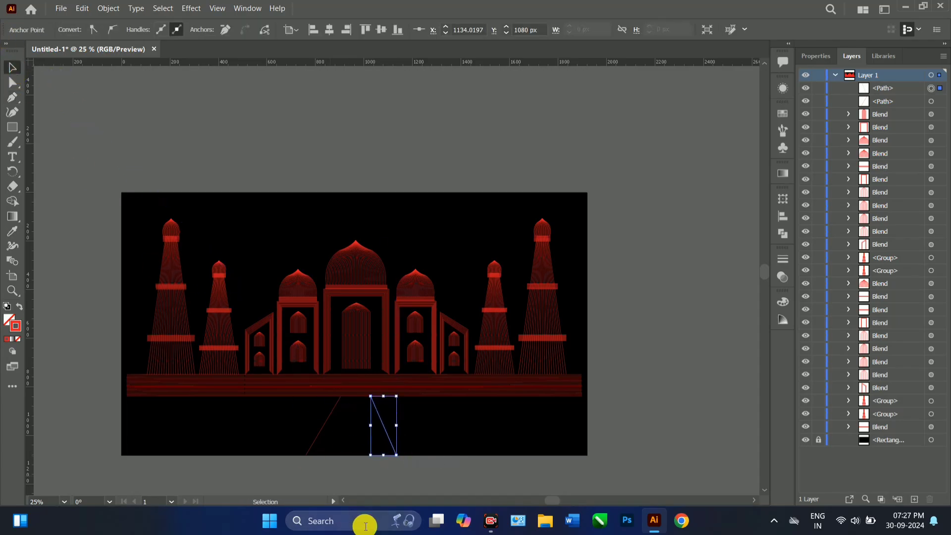
key("p")
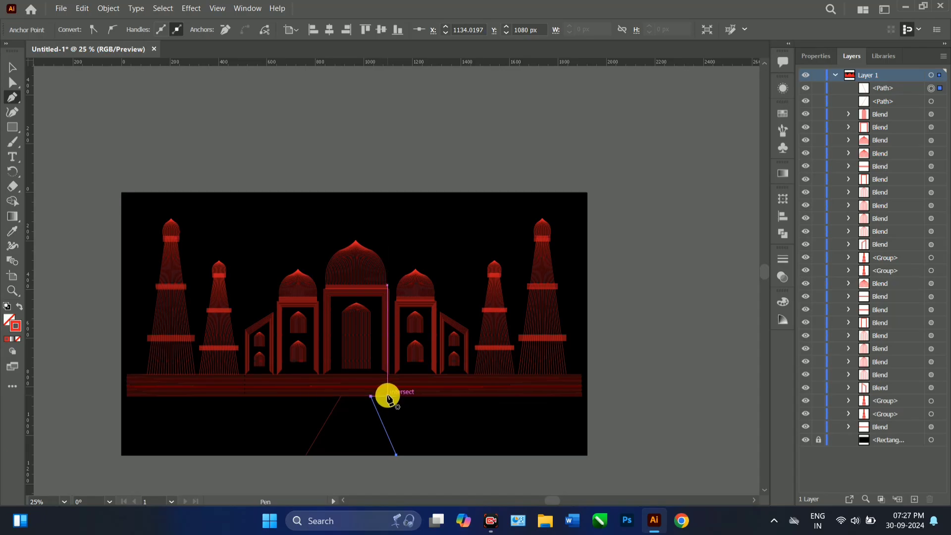
left_click(388, 396)
left_click(434, 450)
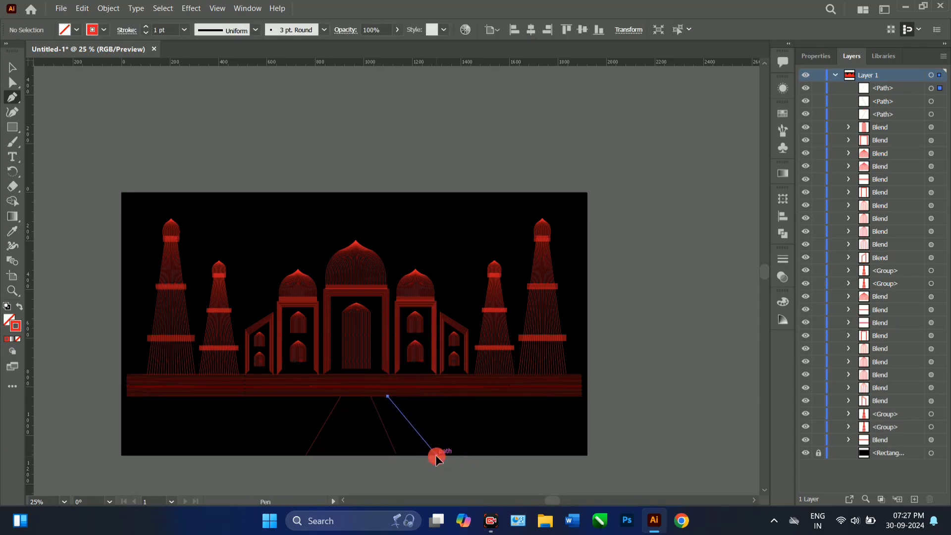
left_click(12, 68)
Blend the two slanted lines below the deck with spacing set to 12 Specified Steps.
left_click(372, 422, "shift")
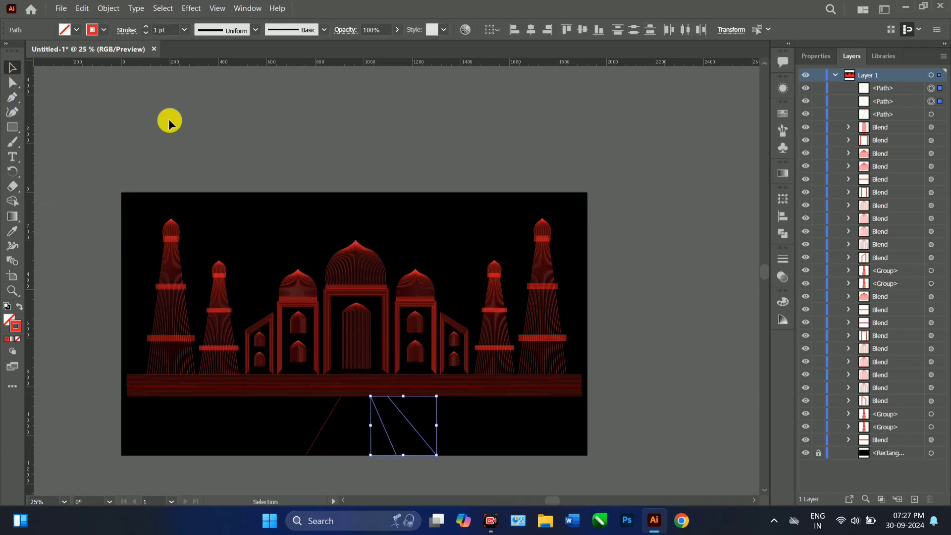
left_click(109, 9)
mouse_move(144, 344)
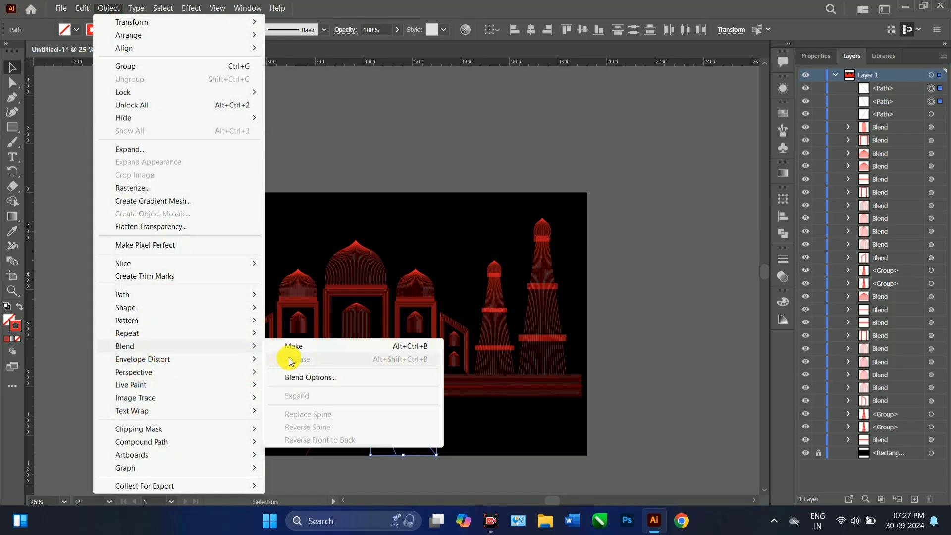
left_click(287, 345)
double_click(18, 262)
left_click(295, 199)
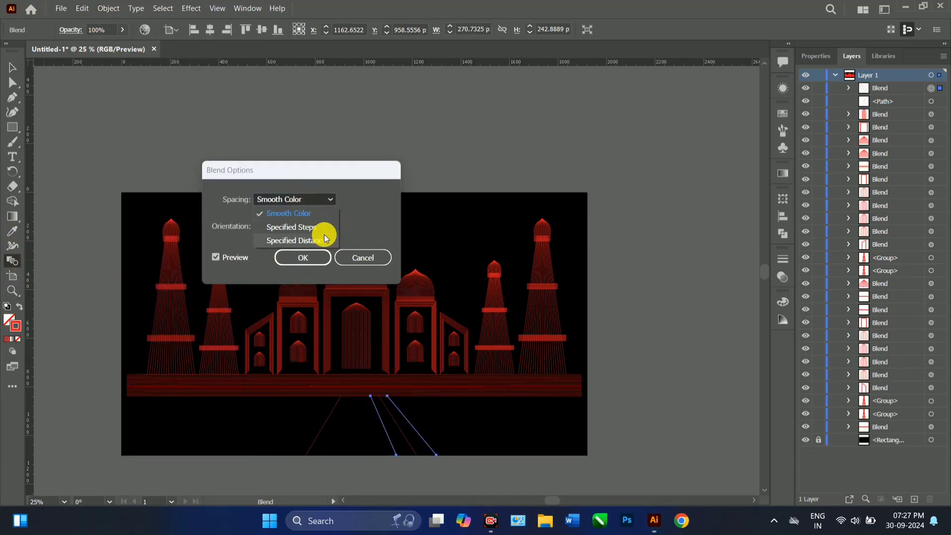
left_click(287, 226)
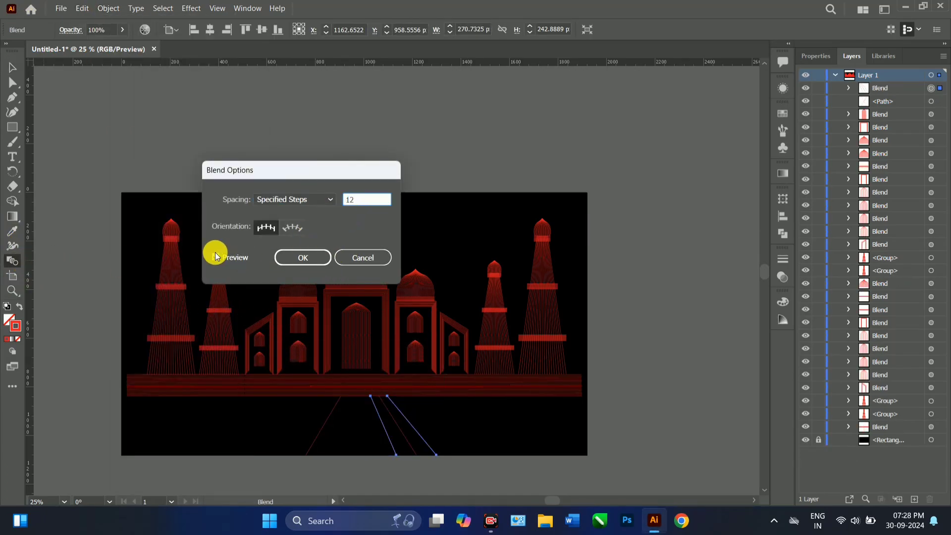
type("12")
left_click(217, 257)
left_click(290, 258)
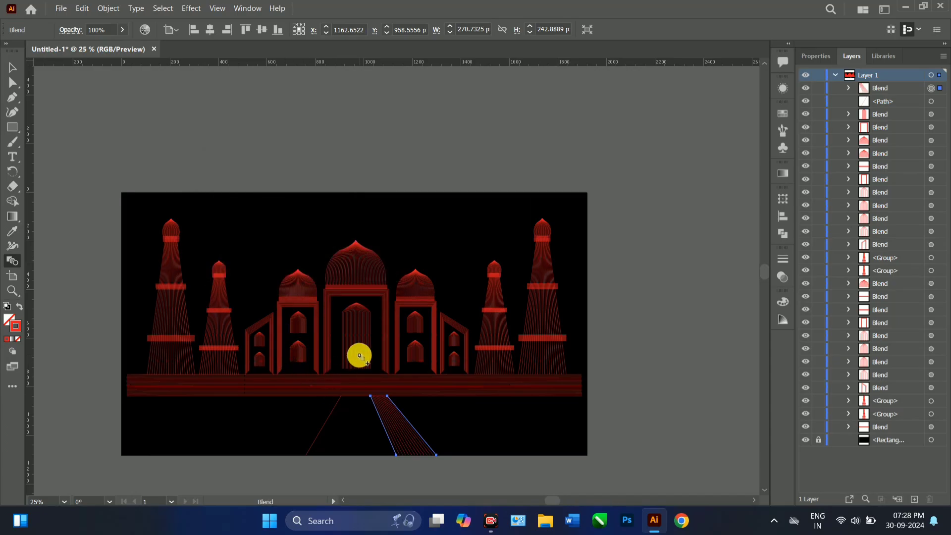
Delete the single unblended slanted line below the deck.
key("v")
left_click(327, 421)
key("Delete")
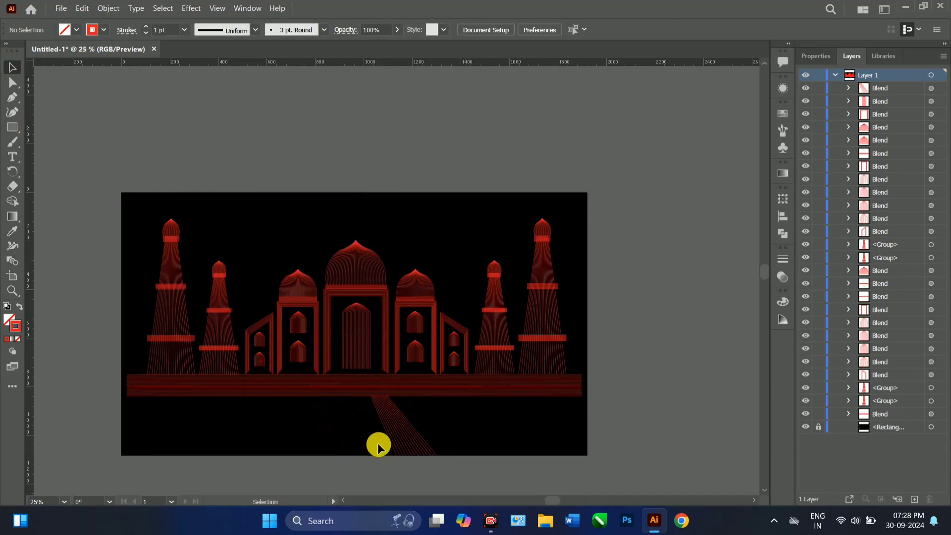
Reflect a copy of the blended path strip about the vertical axis and place it symmetrically left of center below the deck.
right_click(399, 425)
mouse_move(465, 355)
left_click(545, 395)
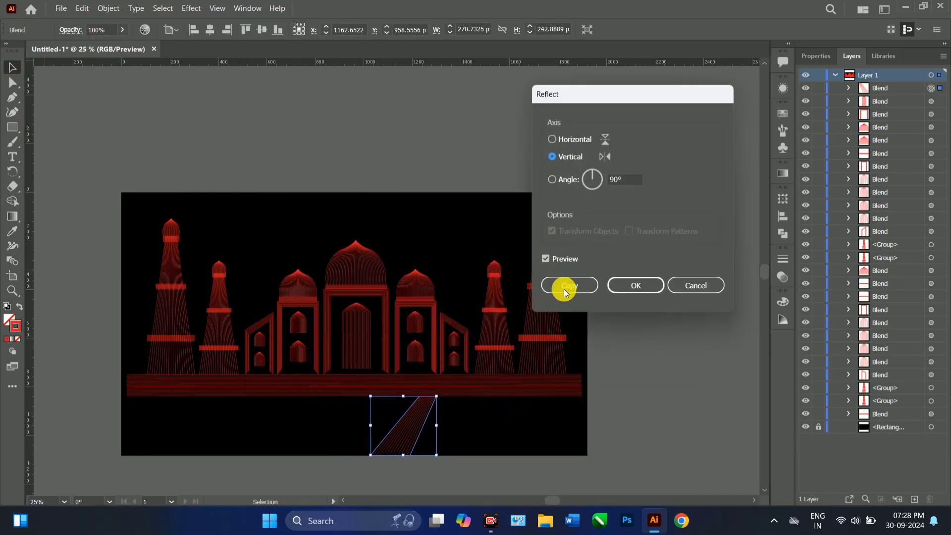
left_click(565, 285)
left_click_drag(418, 419, 322, 411)
left_click(193, 161)
Draw a horizontal line about 121 px long just below the deck, spanning the gap between the two slanted path strips.
left_click(11, 97)
key("ctrl+plus")
key("ctrl+plus")
scroll(280, 370, "down", 2)
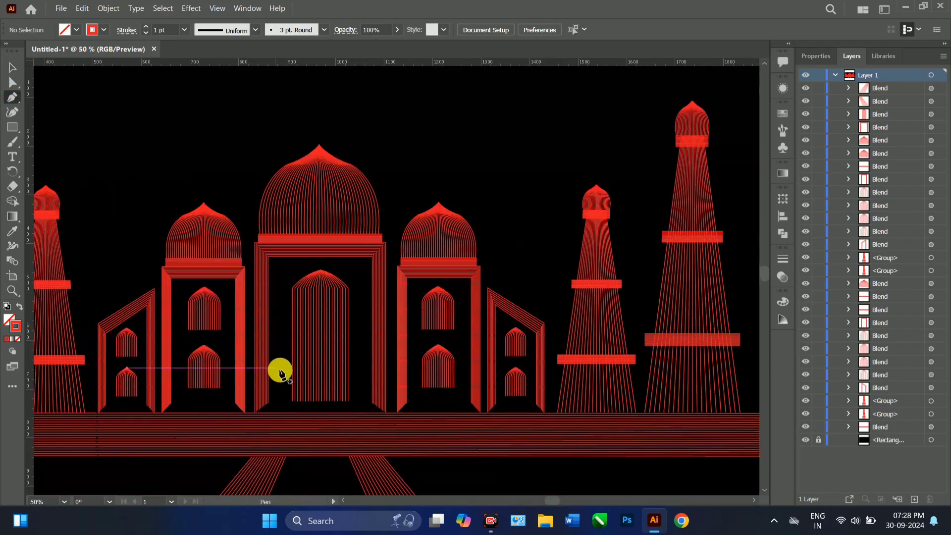
scroll(280, 371, "down", 2)
left_click(288, 375)
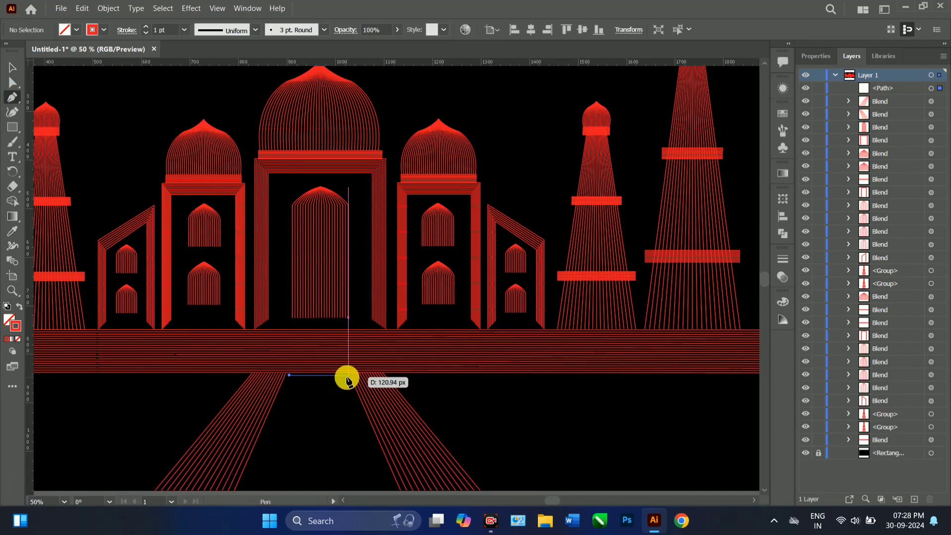
left_click(345, 376)
key("Escape")
scroll(61, 132, "down", 2)
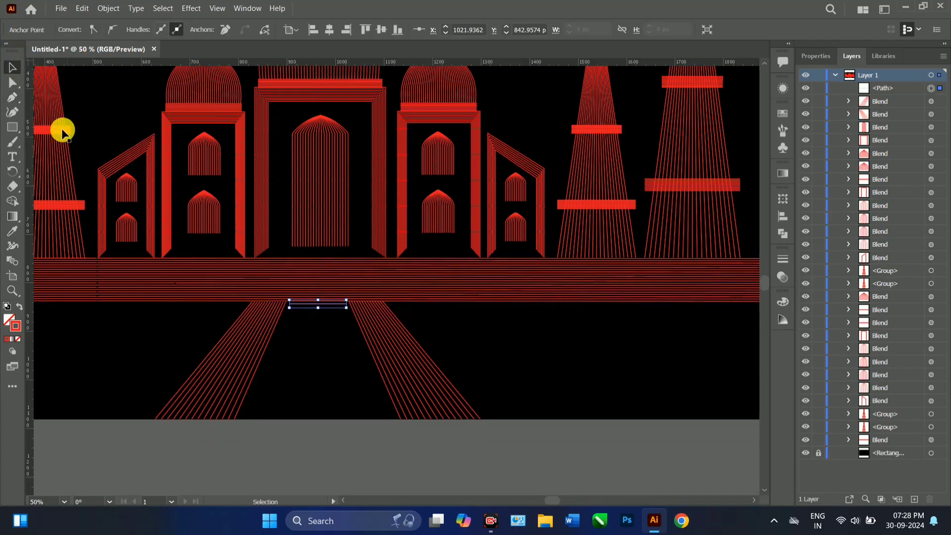
Draw a horizontal line about 322 px long on the artboard's bottom edge between the inner edges of the path strips.
left_click(245, 420)
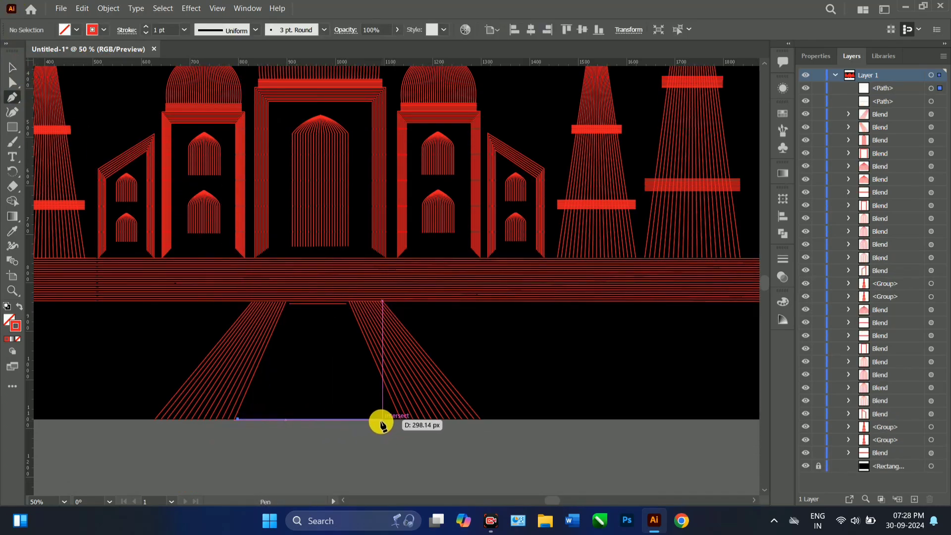
key("ctrl+z")
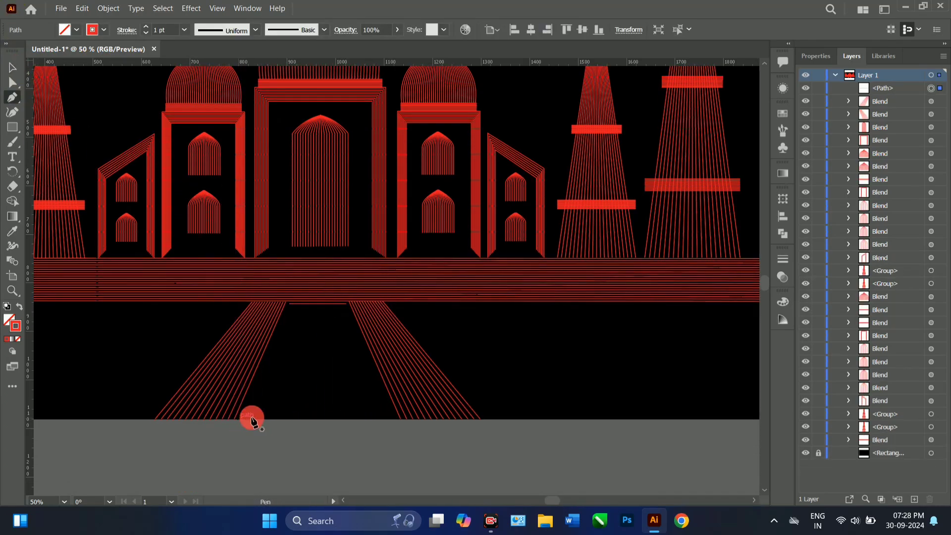
left_click(250, 419)
left_click(395, 419)
left_click(12, 67)
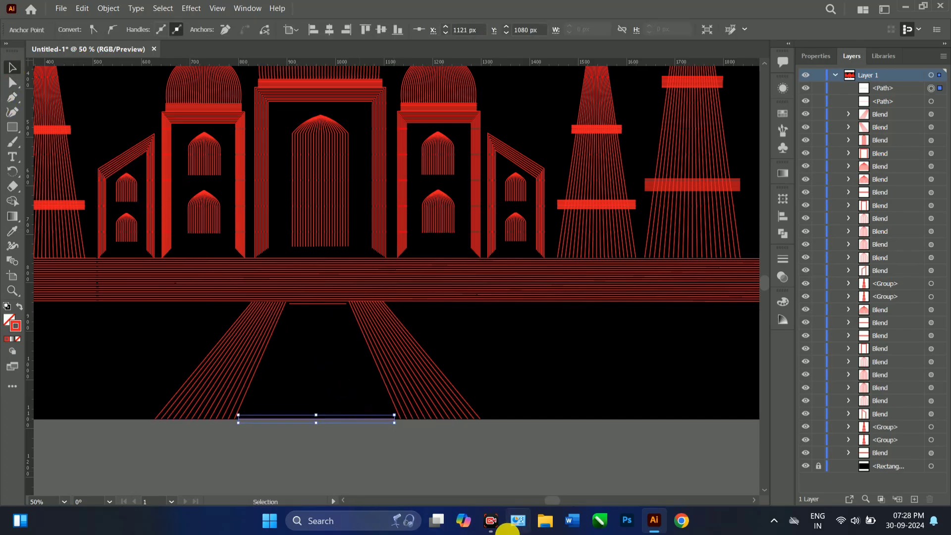
left_click(462, 521)
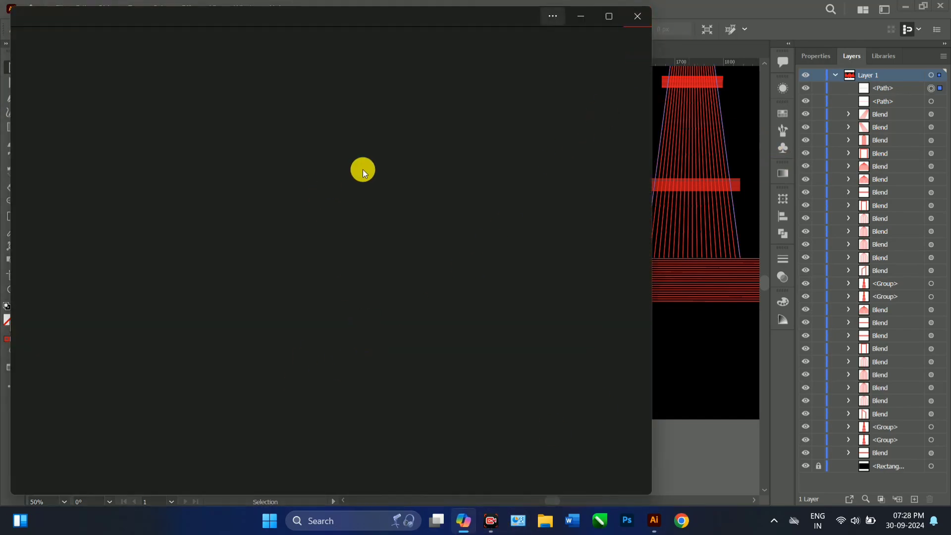
left_click(637, 16)
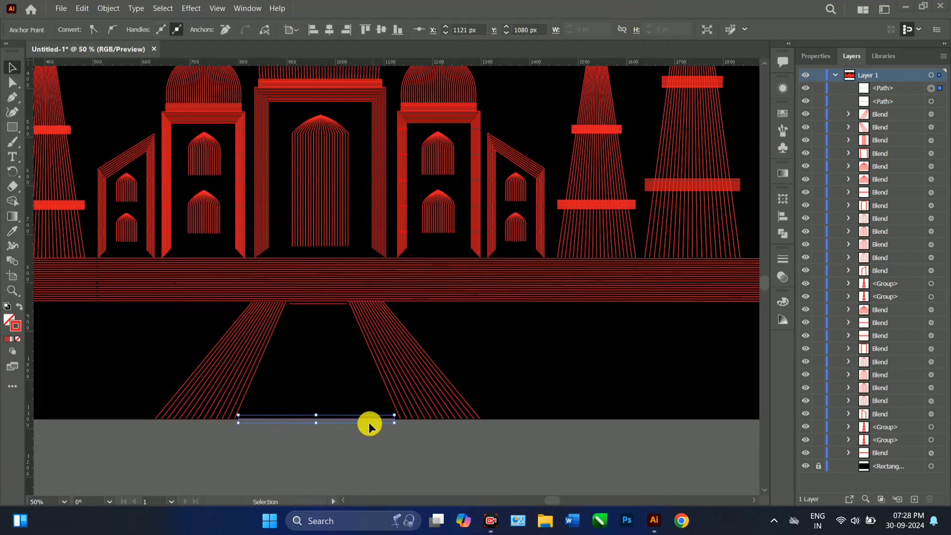
Blend the two horizontal lines between the path strips with spacing set to 40 Specified Steps.
left_click(318, 303, "shift")
left_click(108, 9)
mouse_move(168, 346)
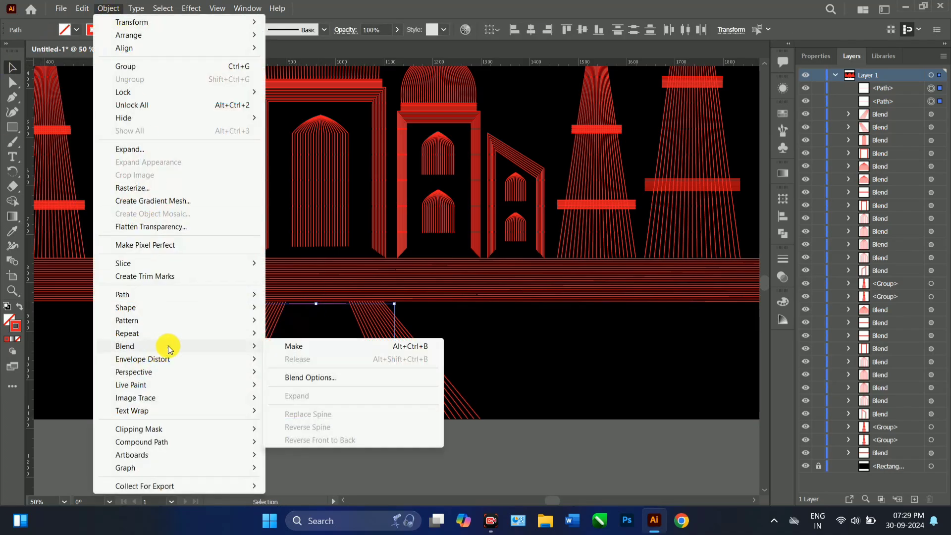
left_click(284, 344)
double_click(12, 260)
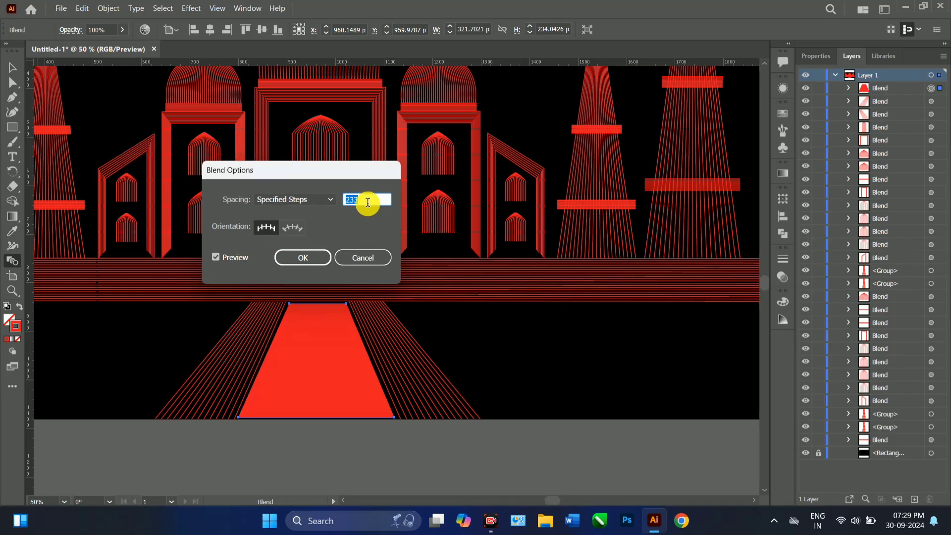
left_click(215, 257)
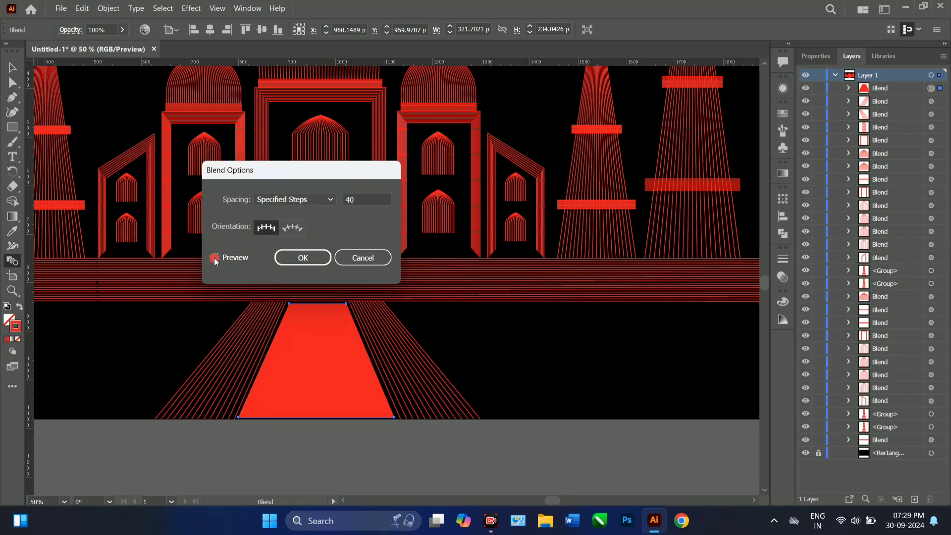
left_click(303, 257)
Draw a small curved half-leaf outline about 55 px tall below the deck, right of the path.
key("p")
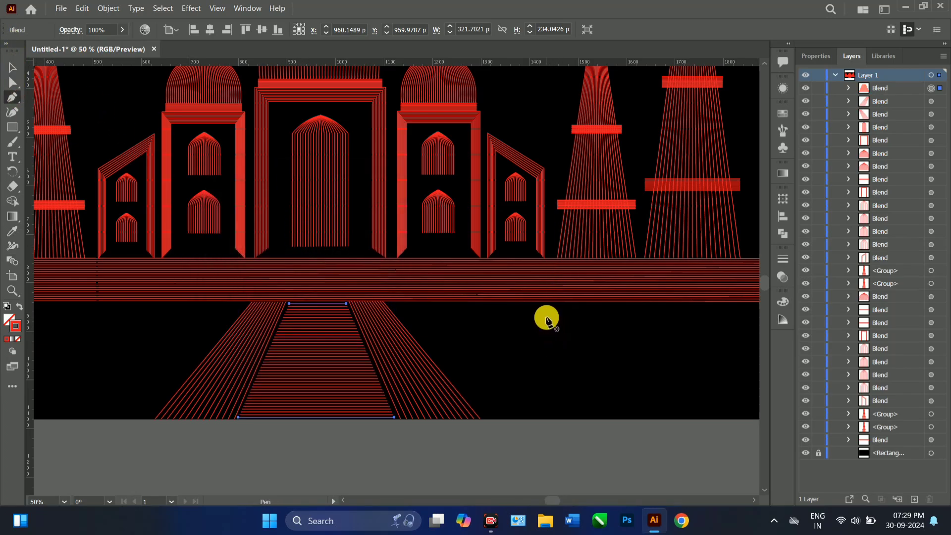
left_click_drag(548, 308, 530, 345)
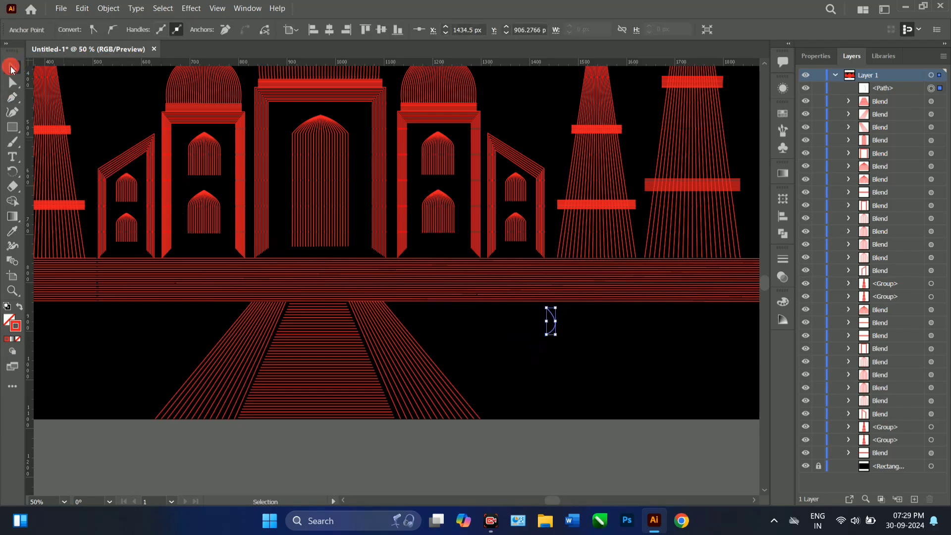
key("v")
Reflect a copy of the half-leaf curve about the vertical axis and align it to form a closed leaf outline.
right_click(555, 326)
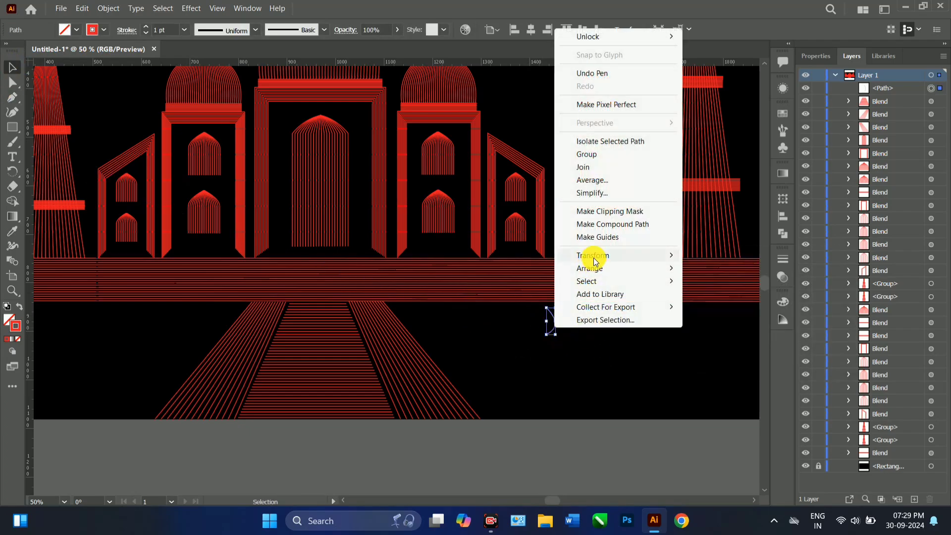
mouse_move(597, 255)
left_click(713, 304)
left_click(570, 285)
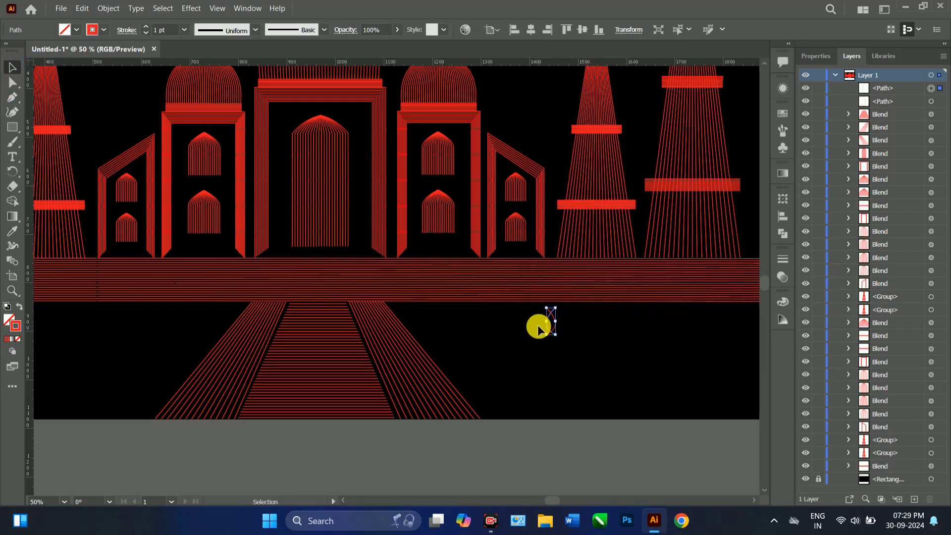
key("ctrl+plus")
key("ctrl+plus")
left_click_drag(373, 265, 430, 316)
key("Left")
key("Left")
Set the stroke color of both leaf halves to green.
left_click(432, 312)
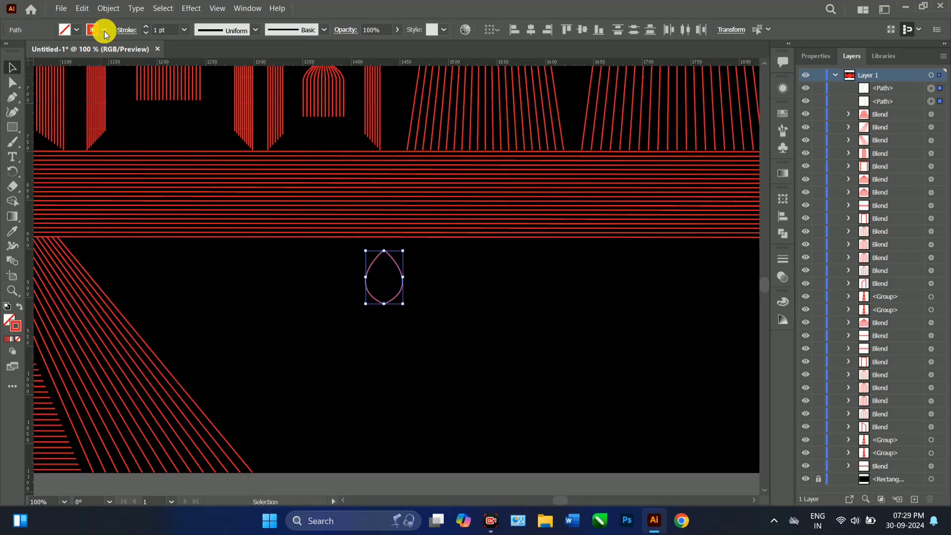
left_click(104, 30)
left_click(104, 31)
Blend the two green leaf halves with spacing set to 8 Specified Steps.
left_click(108, 8)
mouse_move(138, 347)
left_click(313, 350)
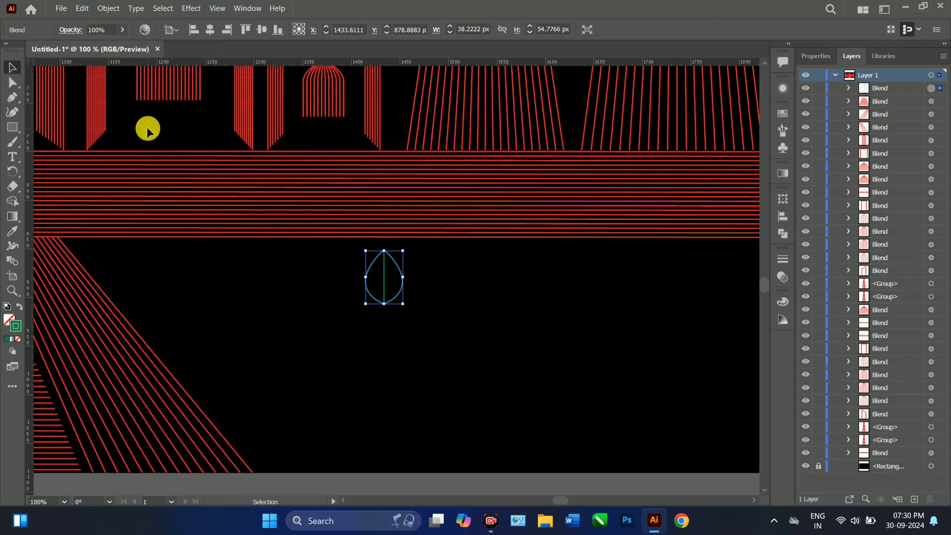
double_click(12, 261)
left_click(272, 198)
left_click(305, 229)
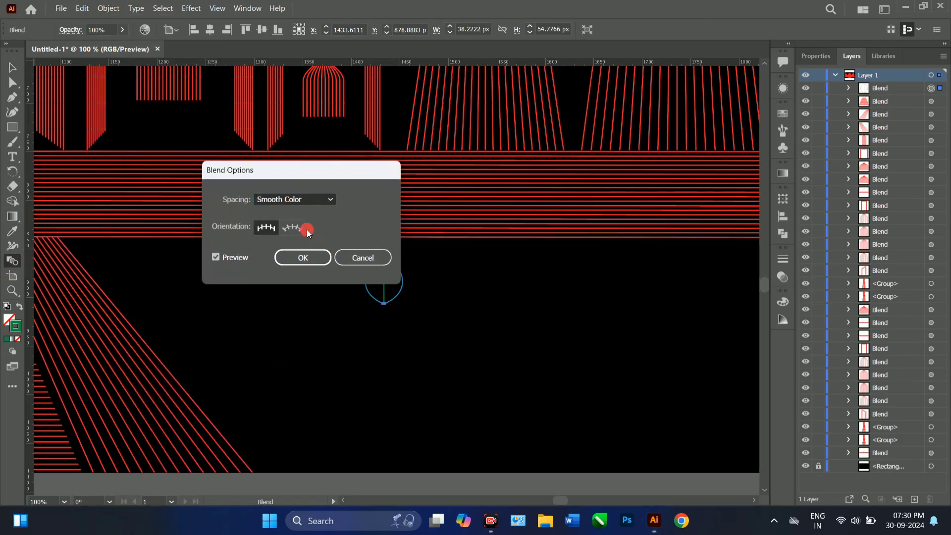
left_click(217, 257)
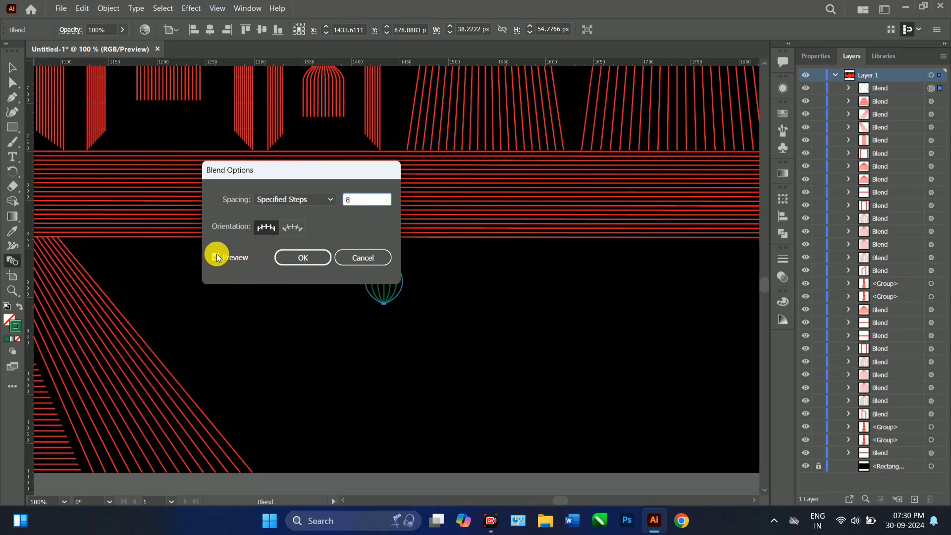
key("Return")
left_click(10, 68)
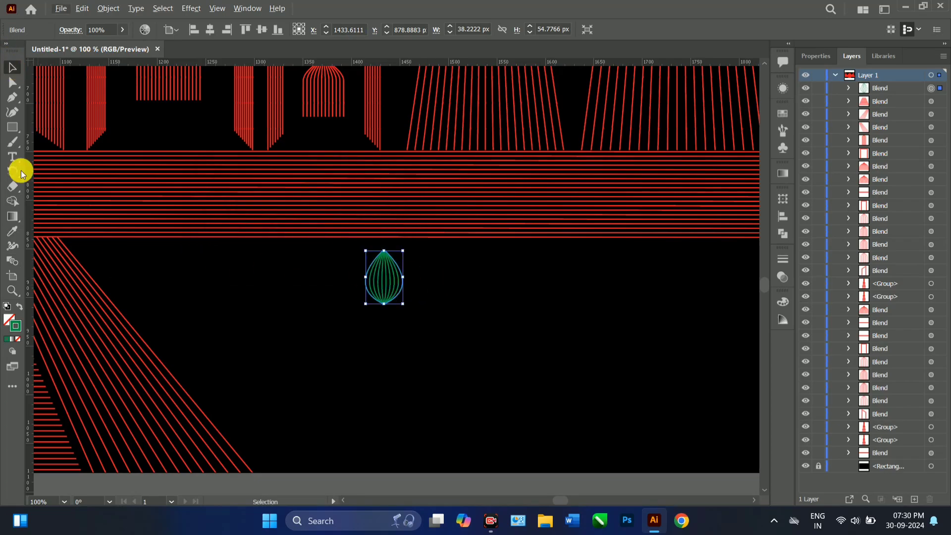
Try to draw a stem from the leaf's base, and undo back to the unblended leaf halves.
left_click(14, 97)
left_click(383, 355)
left_click(385, 303)
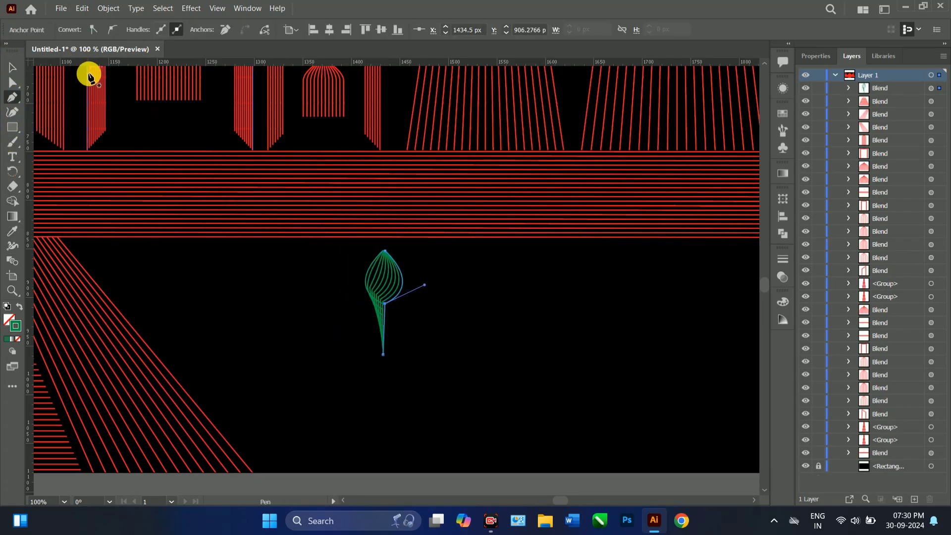
key("ctrl+z")
left_click(10, 65)
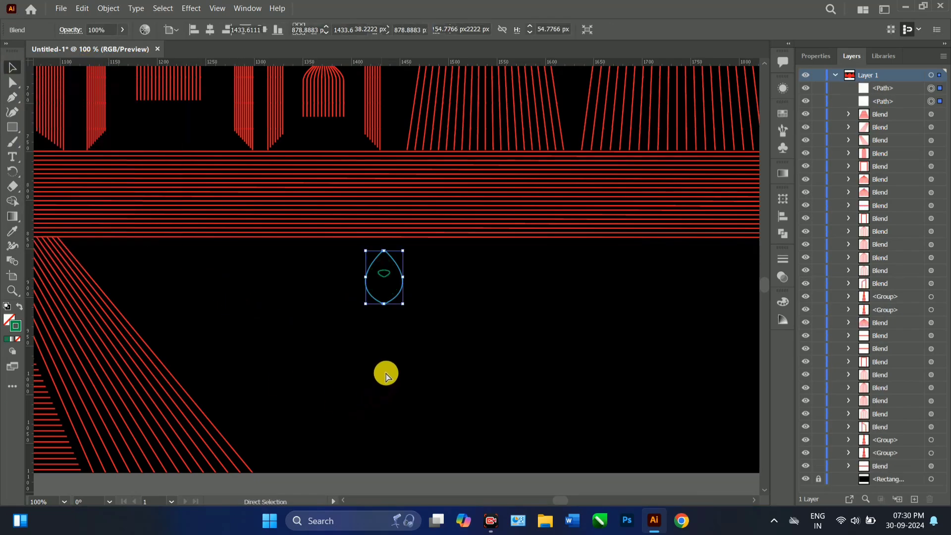
left_click(385, 373)
Blend the two green leaf curves again using 8 Specified Steps and deselect the result.
left_click_drag(354, 248, 424, 310)
left_click(108, 8)
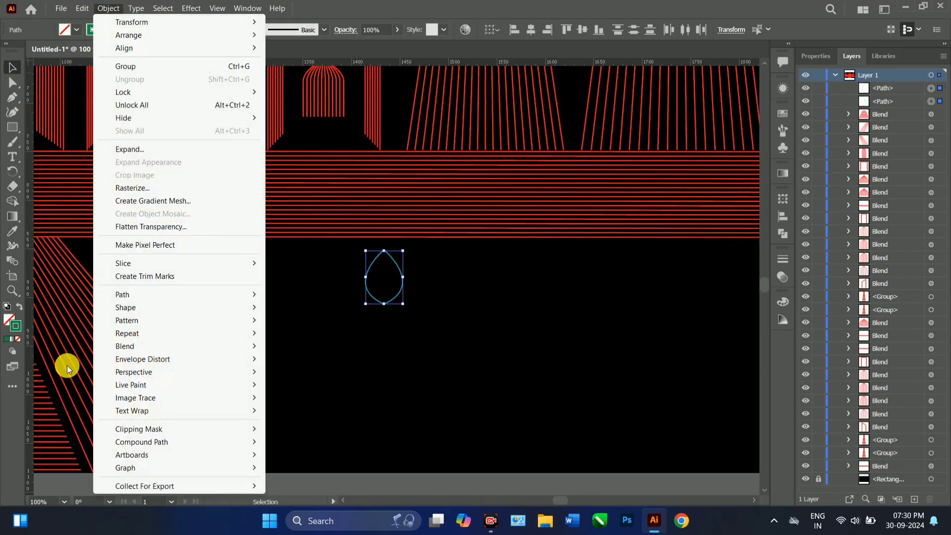
mouse_move(149, 346)
left_click(319, 344)
key("w")
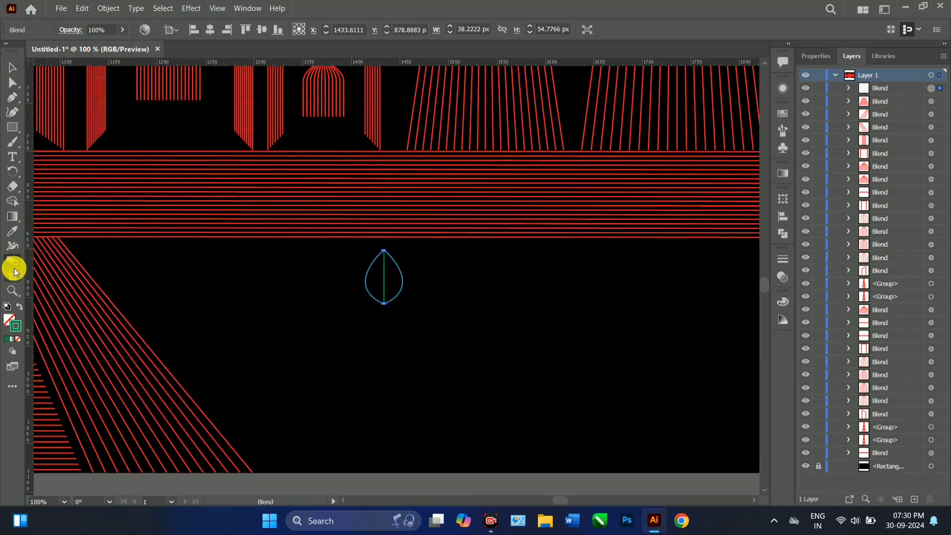
double_click(14, 269)
left_click(297, 199)
left_click(295, 212)
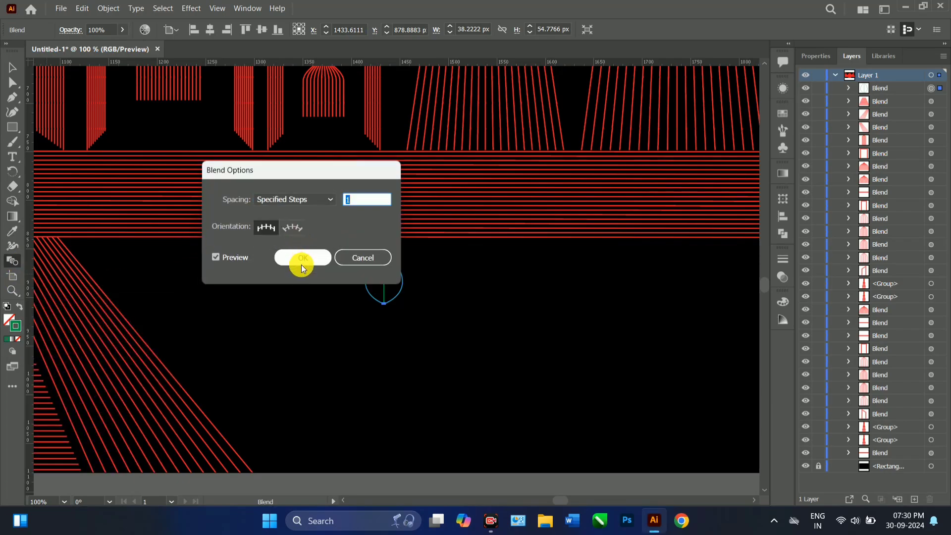
type("8")
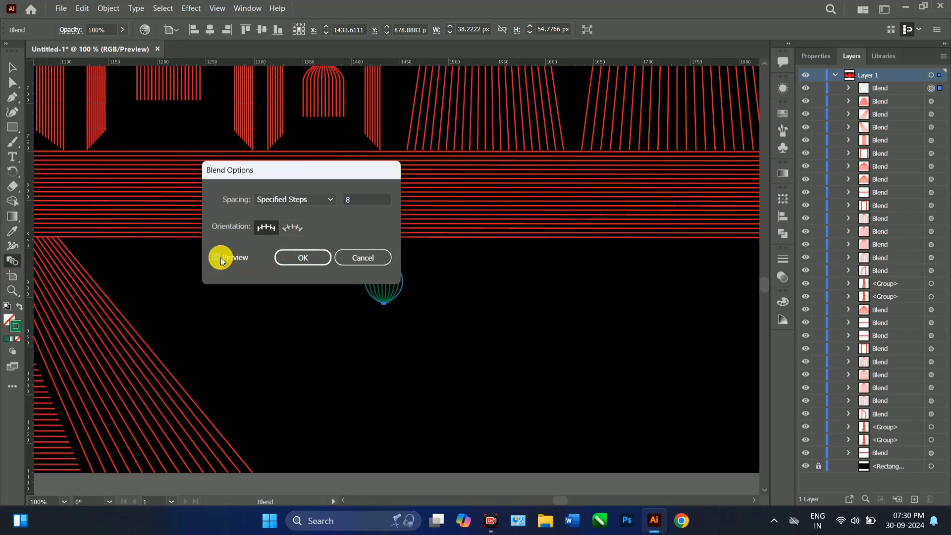
key("Return")
left_click(250, 259)
Draw a straight vertical stem directly beneath the leaf and set its stroke weight to 2 pt.
left_click(12, 98)
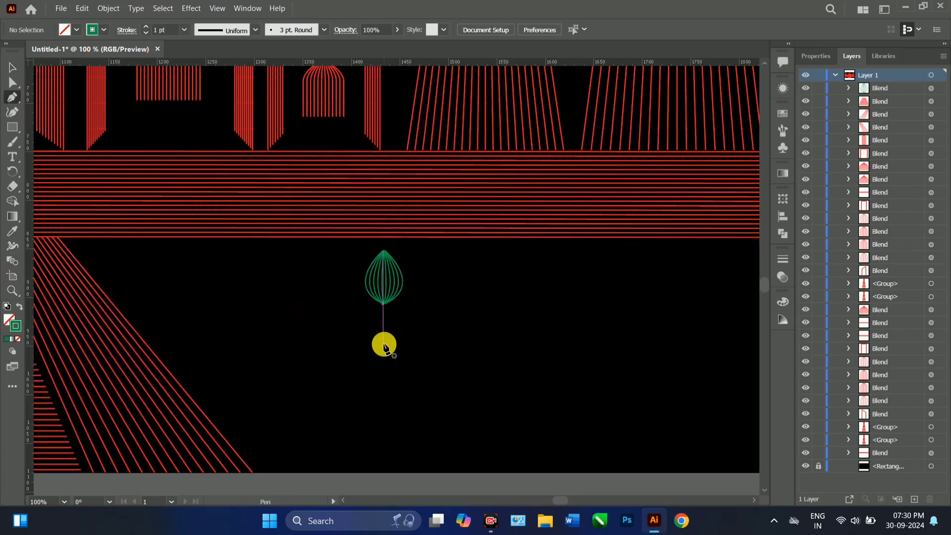
left_click_drag(384, 346, 387, 310)
left_click(10, 67)
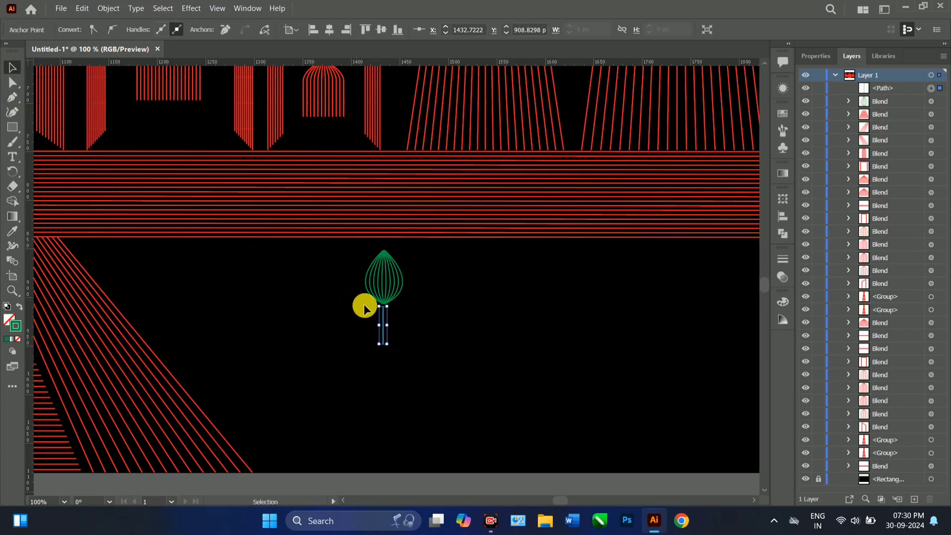
left_click(483, 355)
left_click(382, 323)
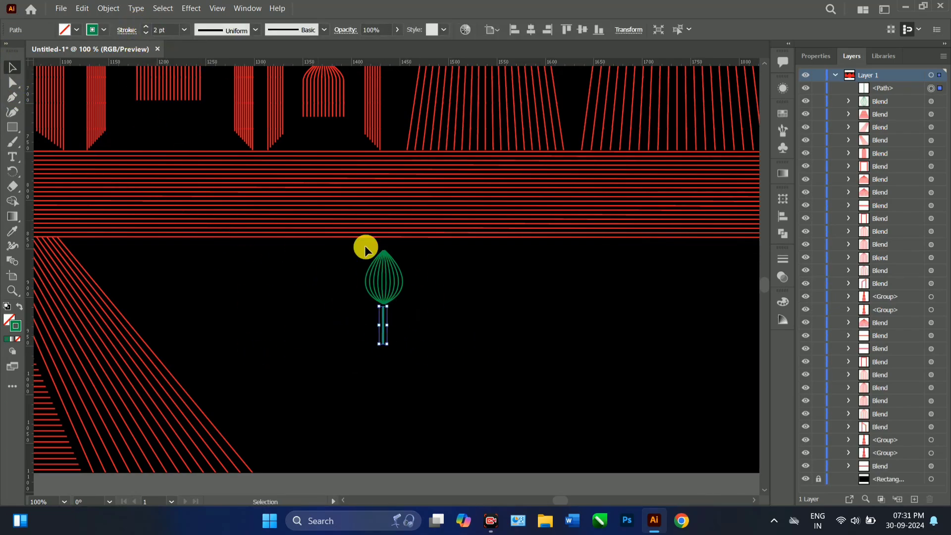
Group the leaf and stem into a tree and place a small and a large copy at the ends of the path's outer right edge.
left_click_drag(325, 267, 425, 337)
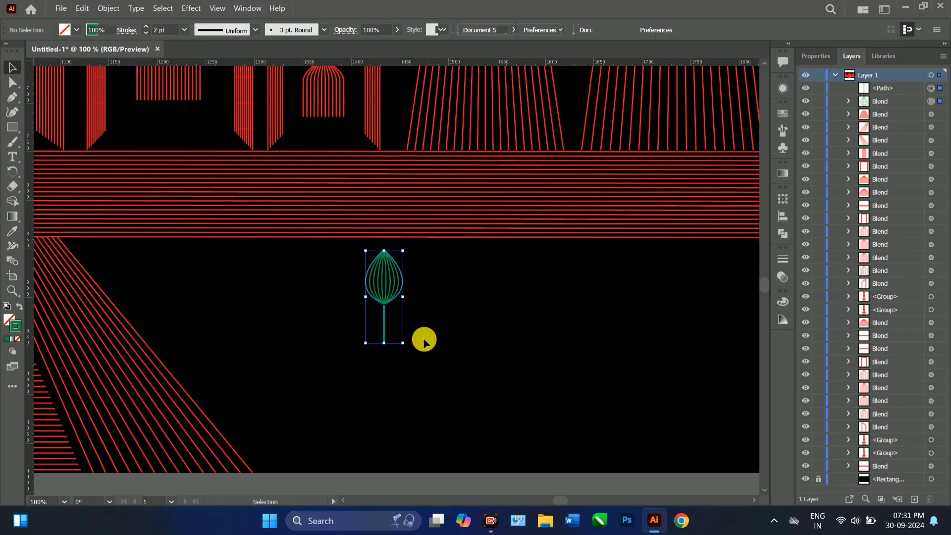
key("ctrl+g")
key("ctrl+minus")
key("ctrl+minus")
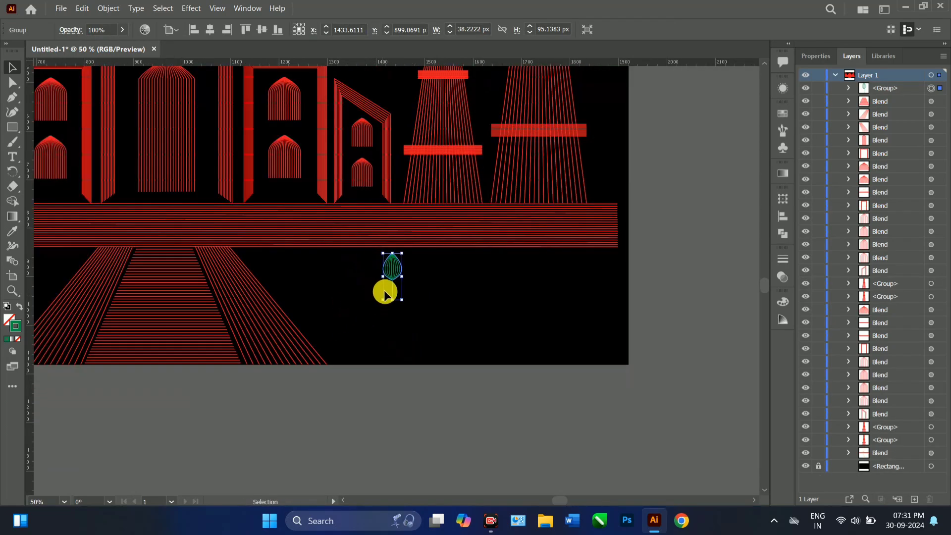
left_click_drag(398, 275, 249, 259)
Blend the small and large trees along the path's outer right edge using 4 Specified Steps.
left_click(330, 331, "shift")
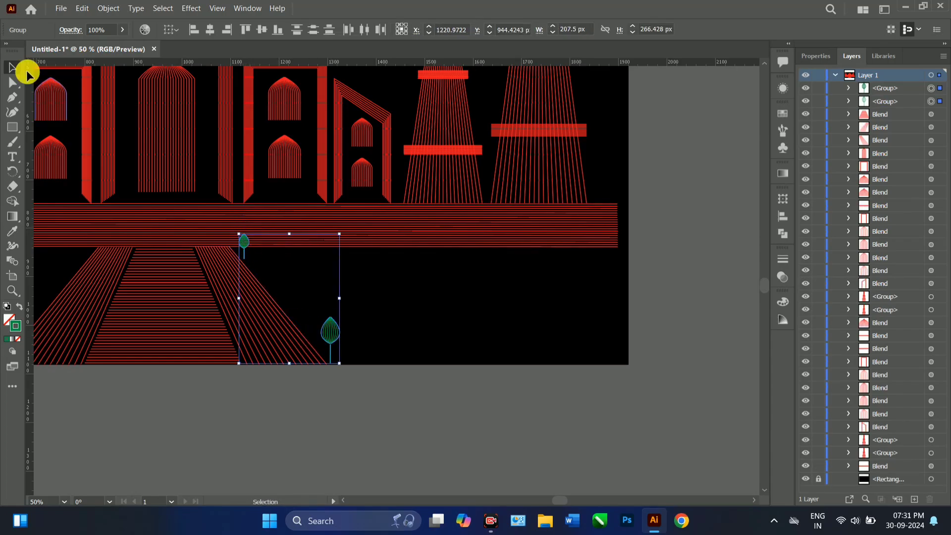
left_click(109, 8)
mouse_move(257, 347)
left_click(293, 346)
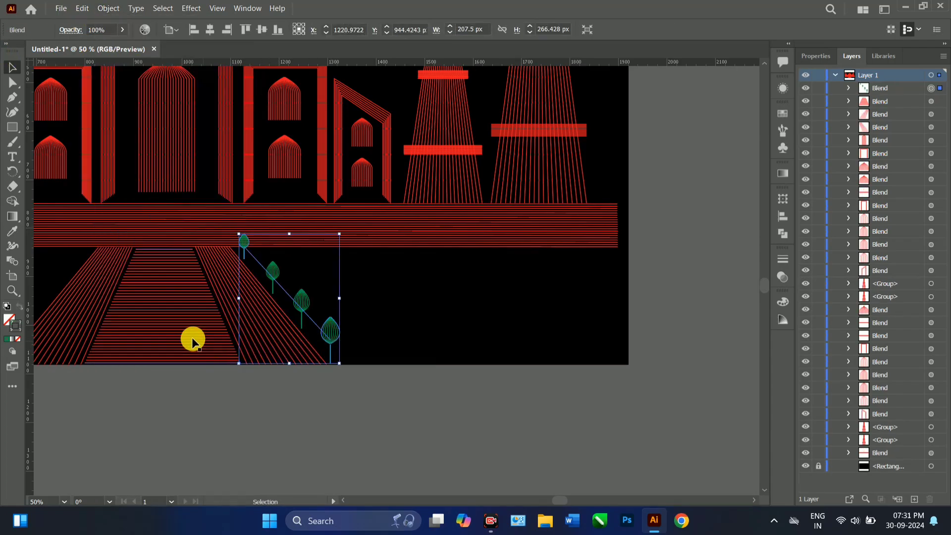
double_click(13, 261)
key("Down")
key("Tab")
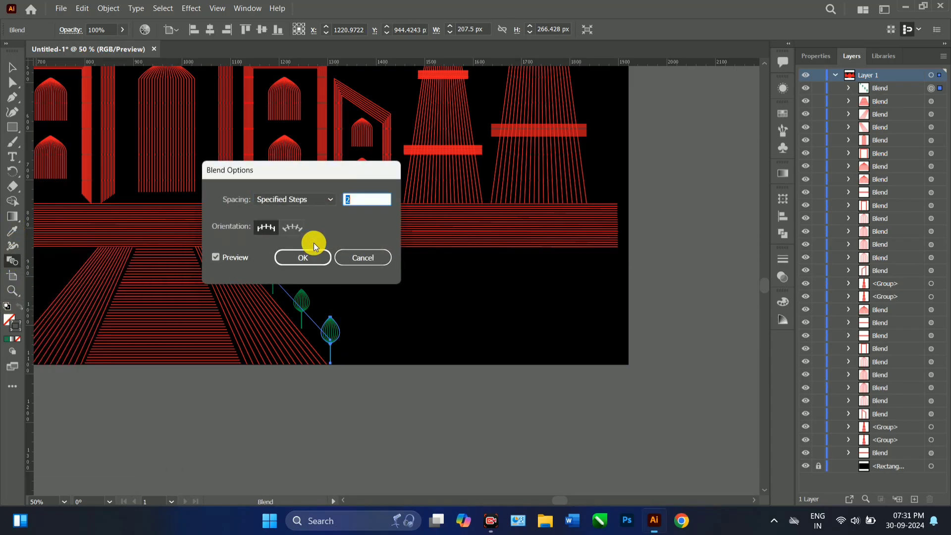
type("4")
left_click(218, 256)
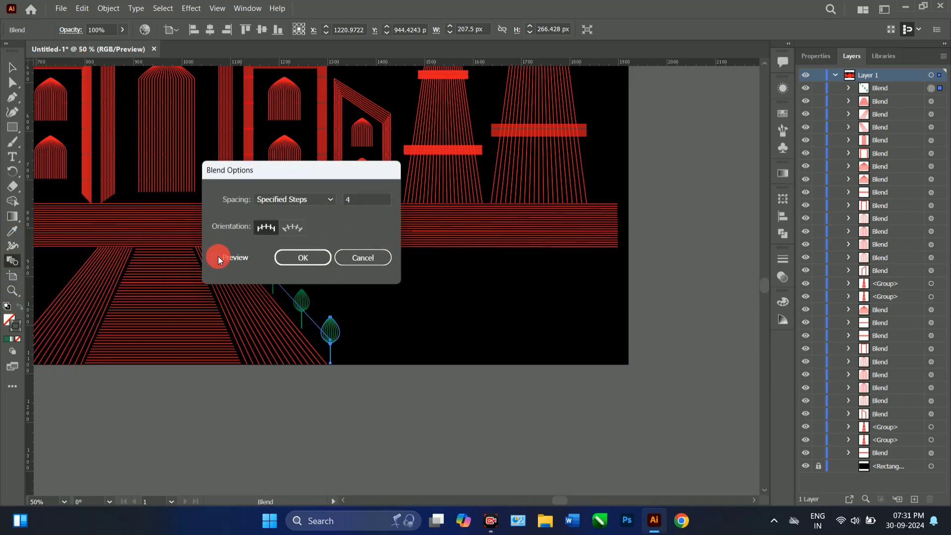
left_click_drag(300, 173, 497, 198)
left_click(495, 280)
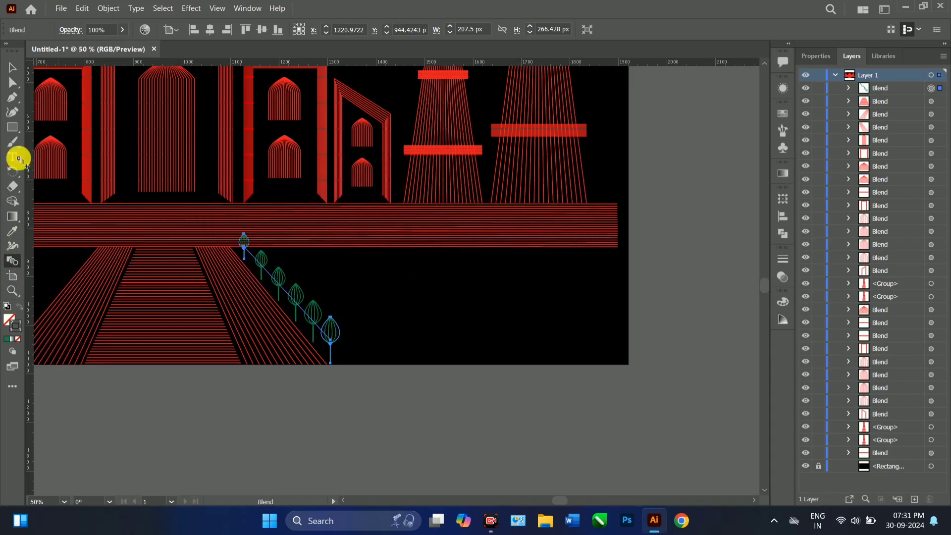
Reflect a copy of the blended tree row into its mirror image and move it to the path's outer left edge.
left_click(12, 67)
right_click(314, 314)
mouse_move(356, 240)
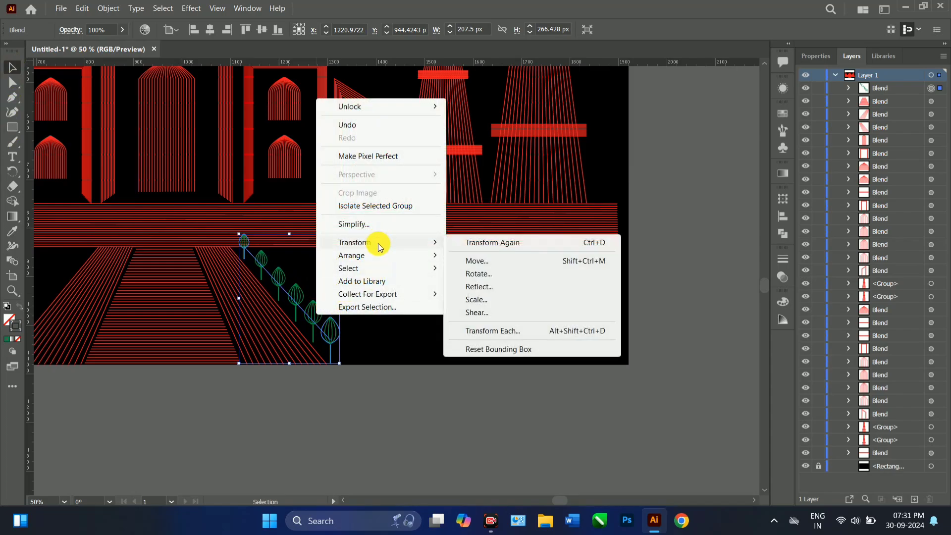
left_click(478, 287)
left_click(561, 279)
scroll(422, 304, "left", 5)
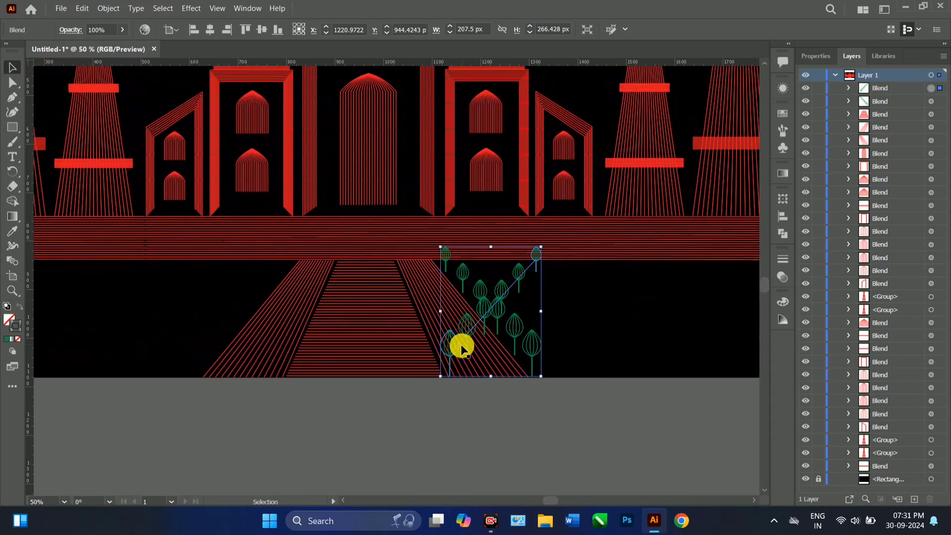
left_click_drag(461, 344, 200, 341)
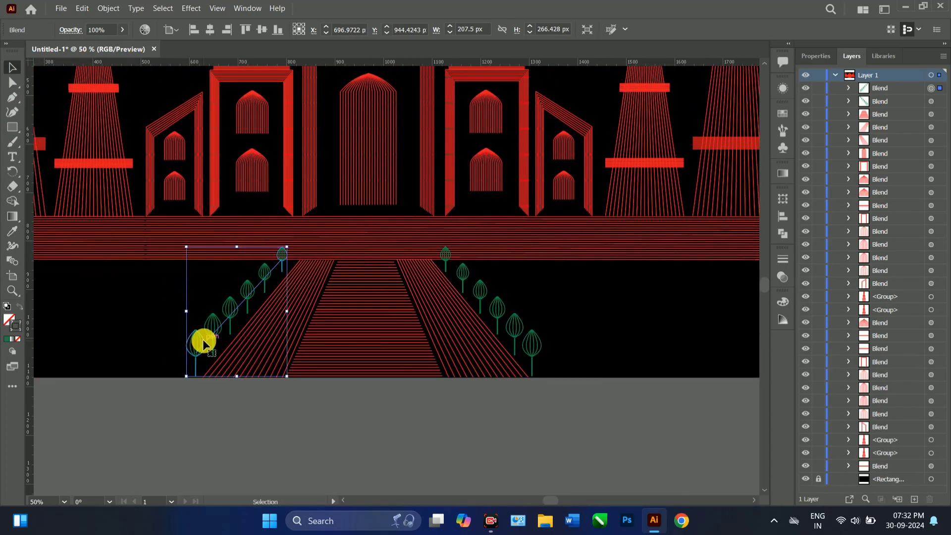
Draw a circle about 124 px in diameter for the moon in the sky above and left of the small left dome.
key("ctrl+minus")
key("ctrl+minus")
key("ctrl+minus")
left_click_drag(506, 254, 476, 330)
key("ctrl+plus")
key("ctrl+plus")
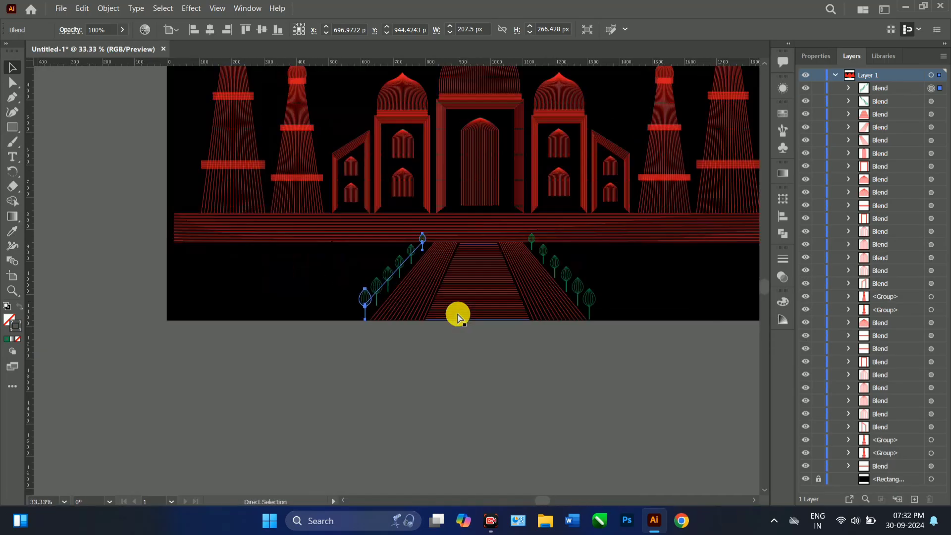
left_click_drag(550, 205, 479, 352)
left_click(189, 115)
left_click_drag(13, 127, 60, 143)
left_click_drag(269, 153, 290, 173)
left_click(13, 67)
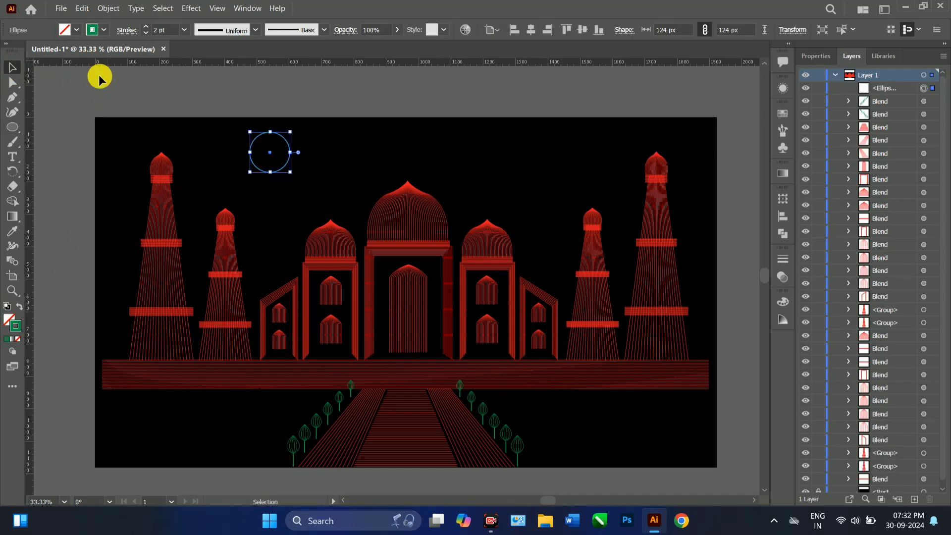
Remove the moon circle's stroke and fill it with white.
left_click(102, 30)
left_click(7, 51)
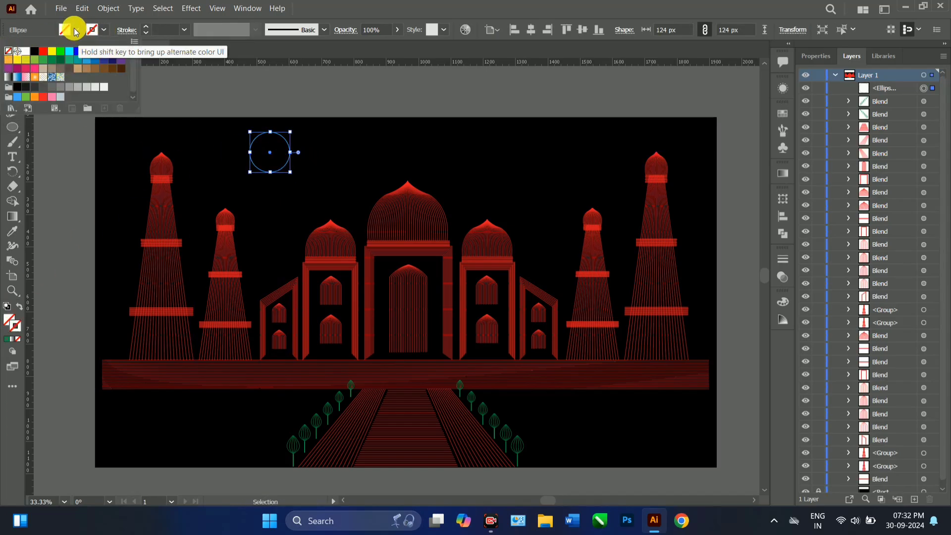
left_click(73, 32)
left_click(26, 51)
left_click(167, 142)
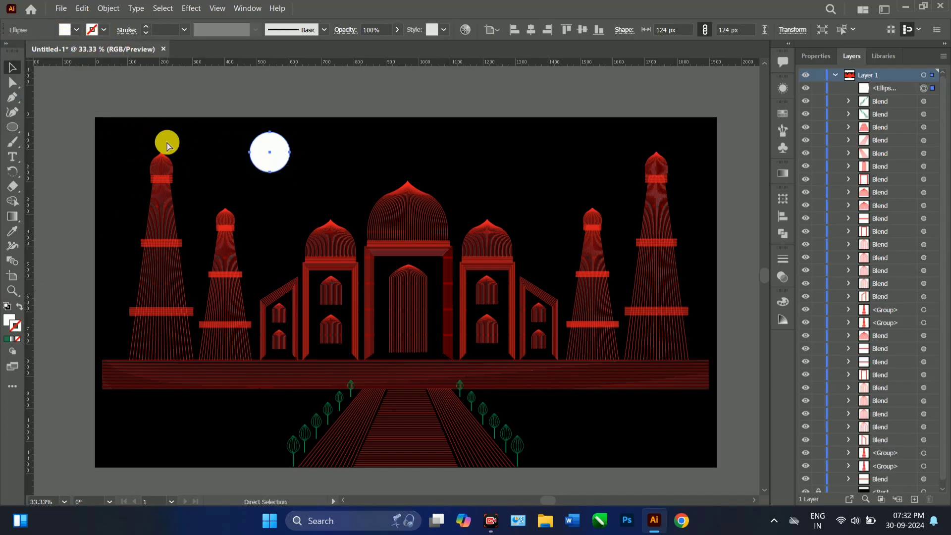
Apply a Gaussian Blur with a radius of about 27.4 pixels to the moon circle and deselect it.
left_click(201, 10)
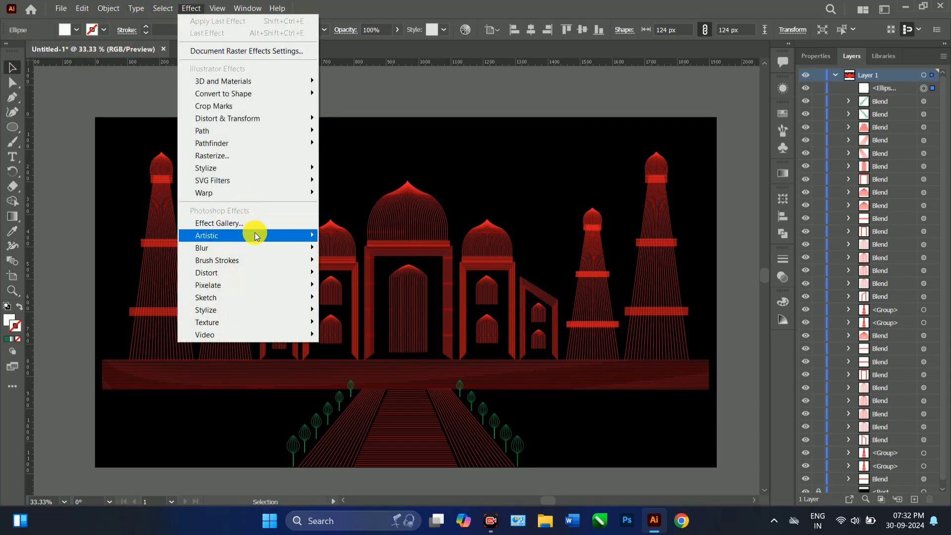
mouse_move(297, 248)
left_click(344, 248)
mouse_move(460, 243)
left_mouse_down()
mouse_move(445, 240)
mouse_move(457, 243)
left_mouse_up()
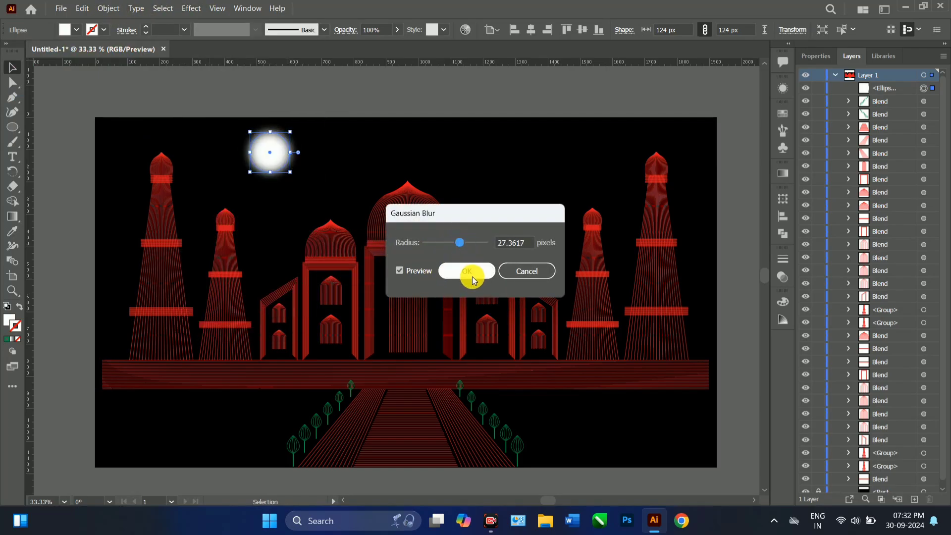
left_click(469, 272)
left_click(446, 276)
key("ctrl+z")
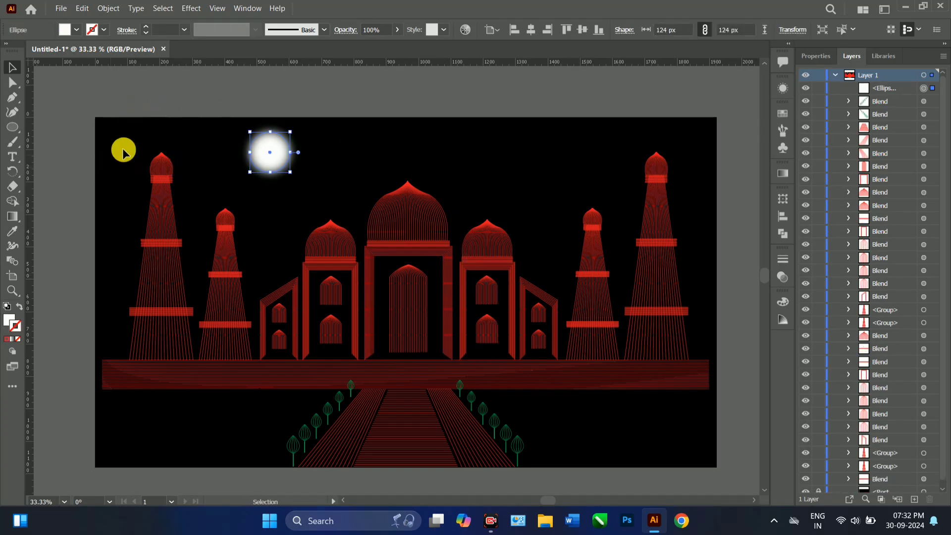
left_click(198, 220)
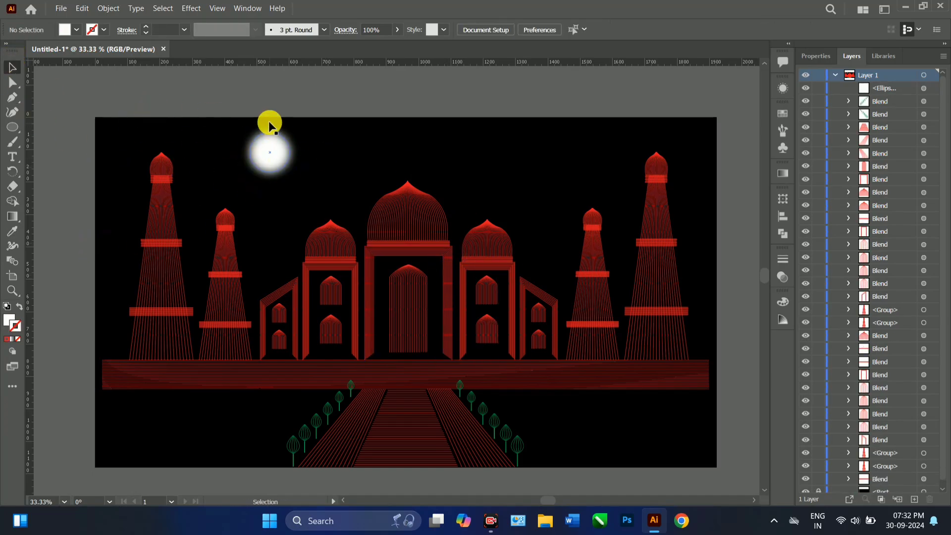